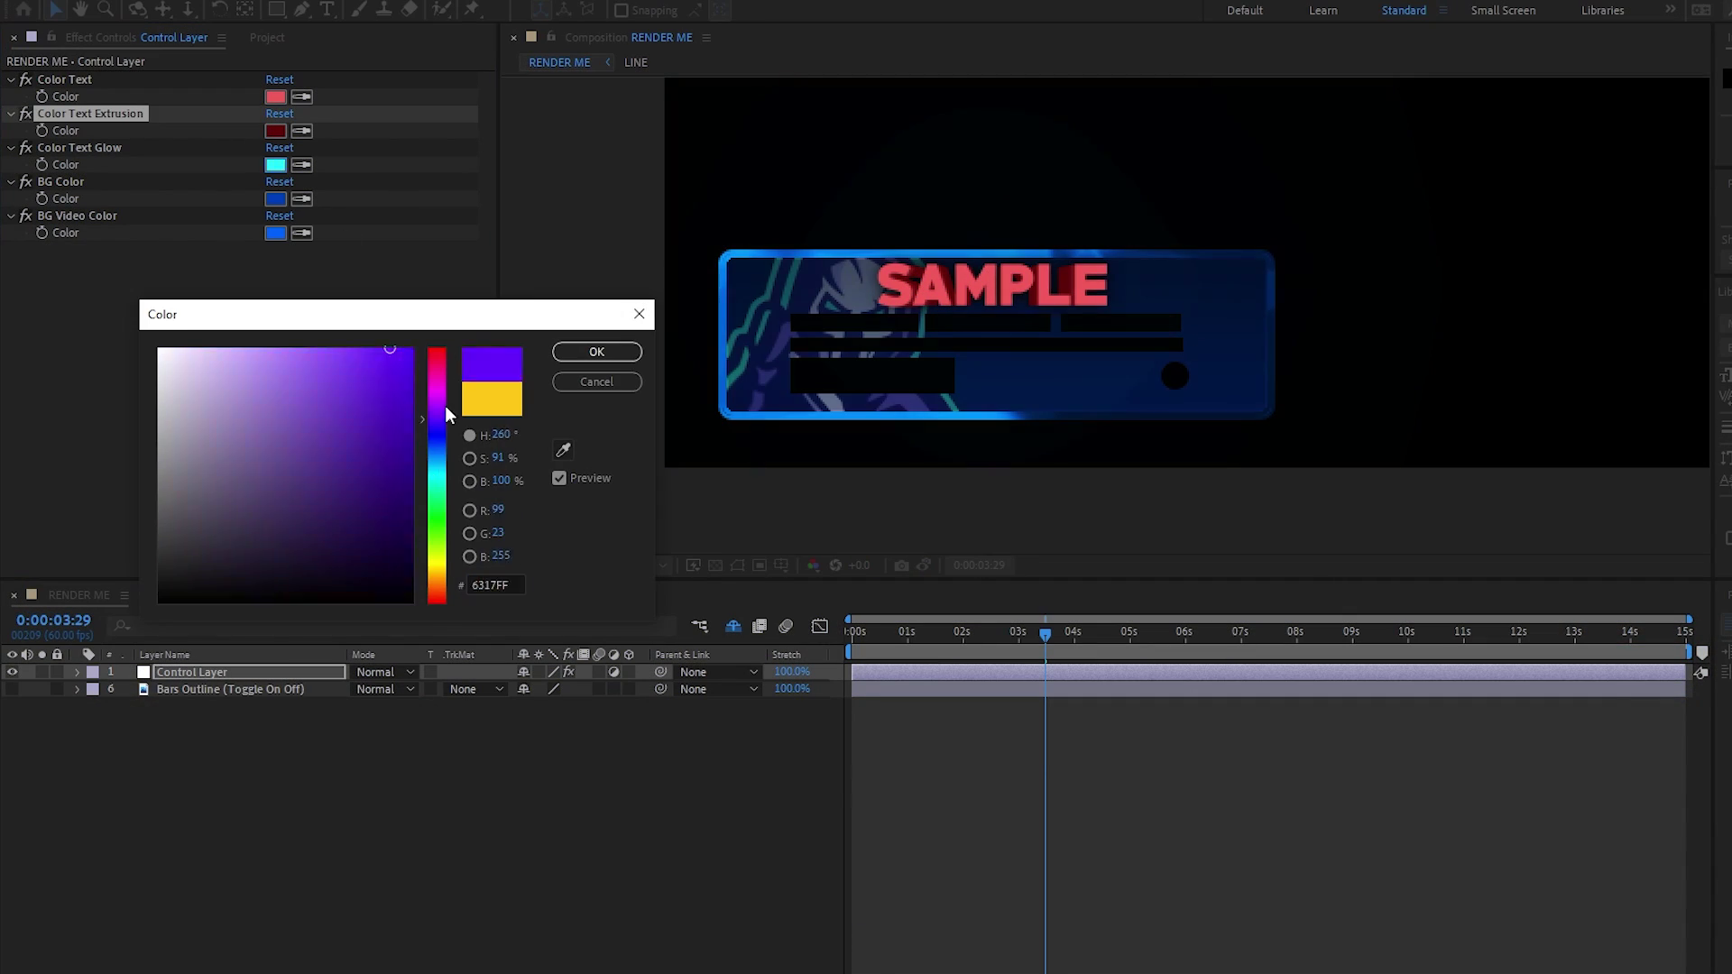
Try a new banner colour and SAMPLE font, then download the Warzone Custom Banner Drive folder as a zip
drag(446, 405, 435, 491)
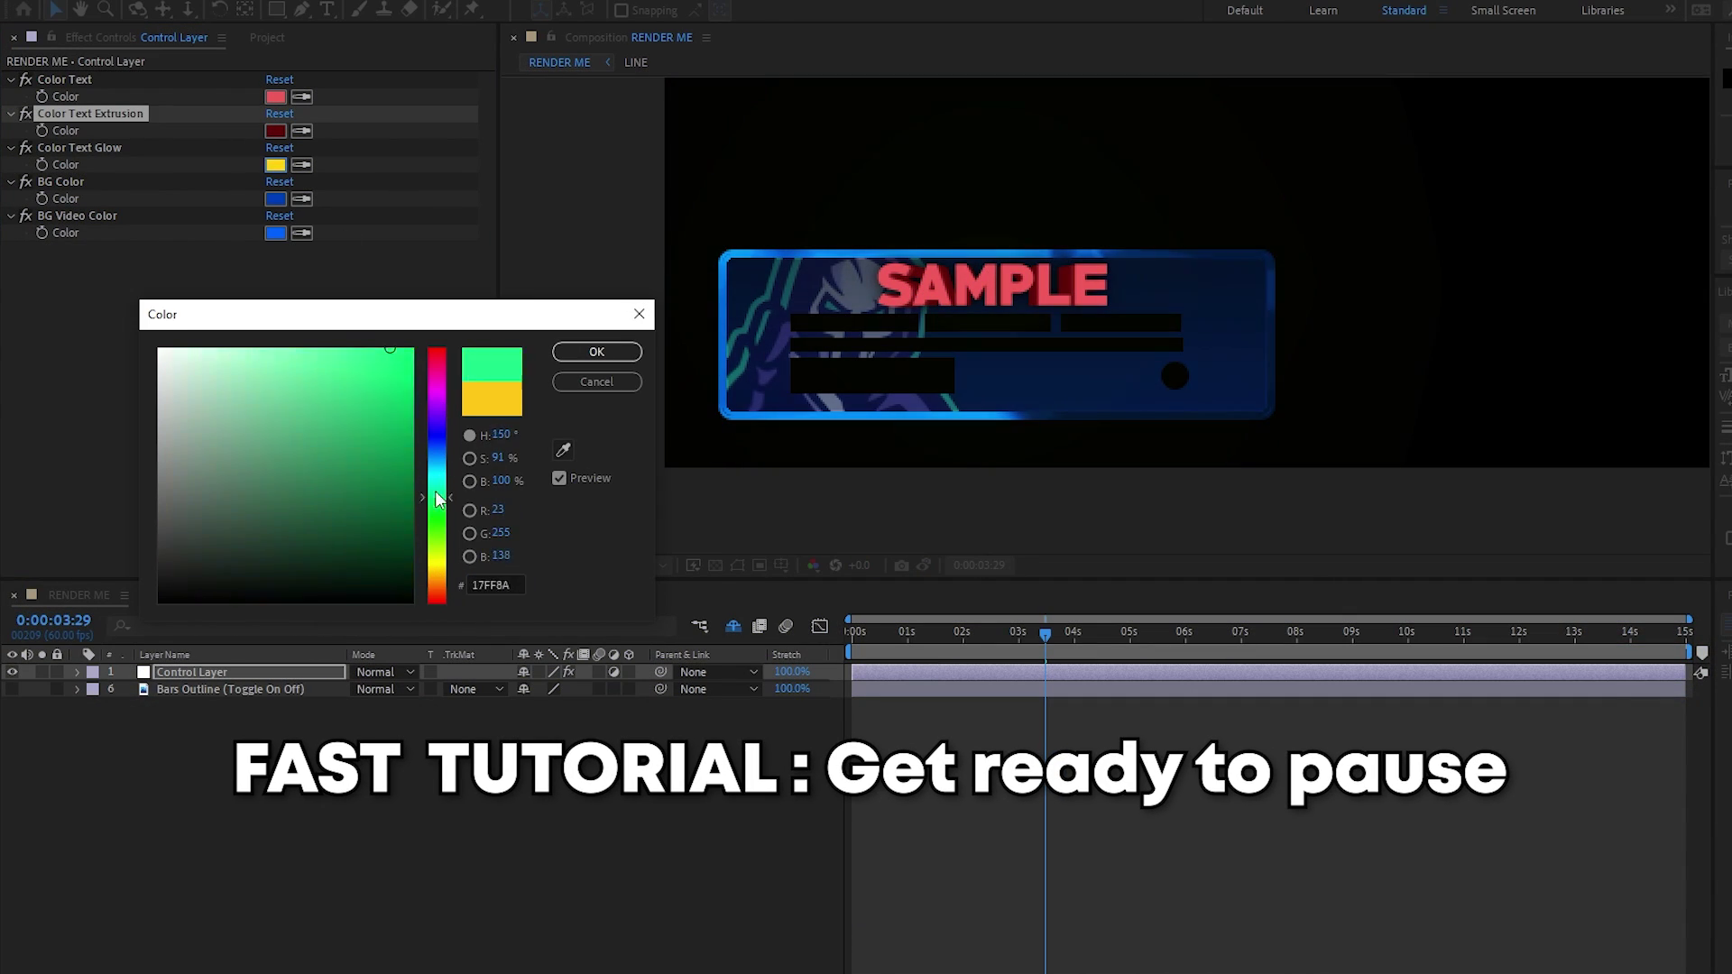
click(599, 350)
click(273, 199)
click(591, 347)
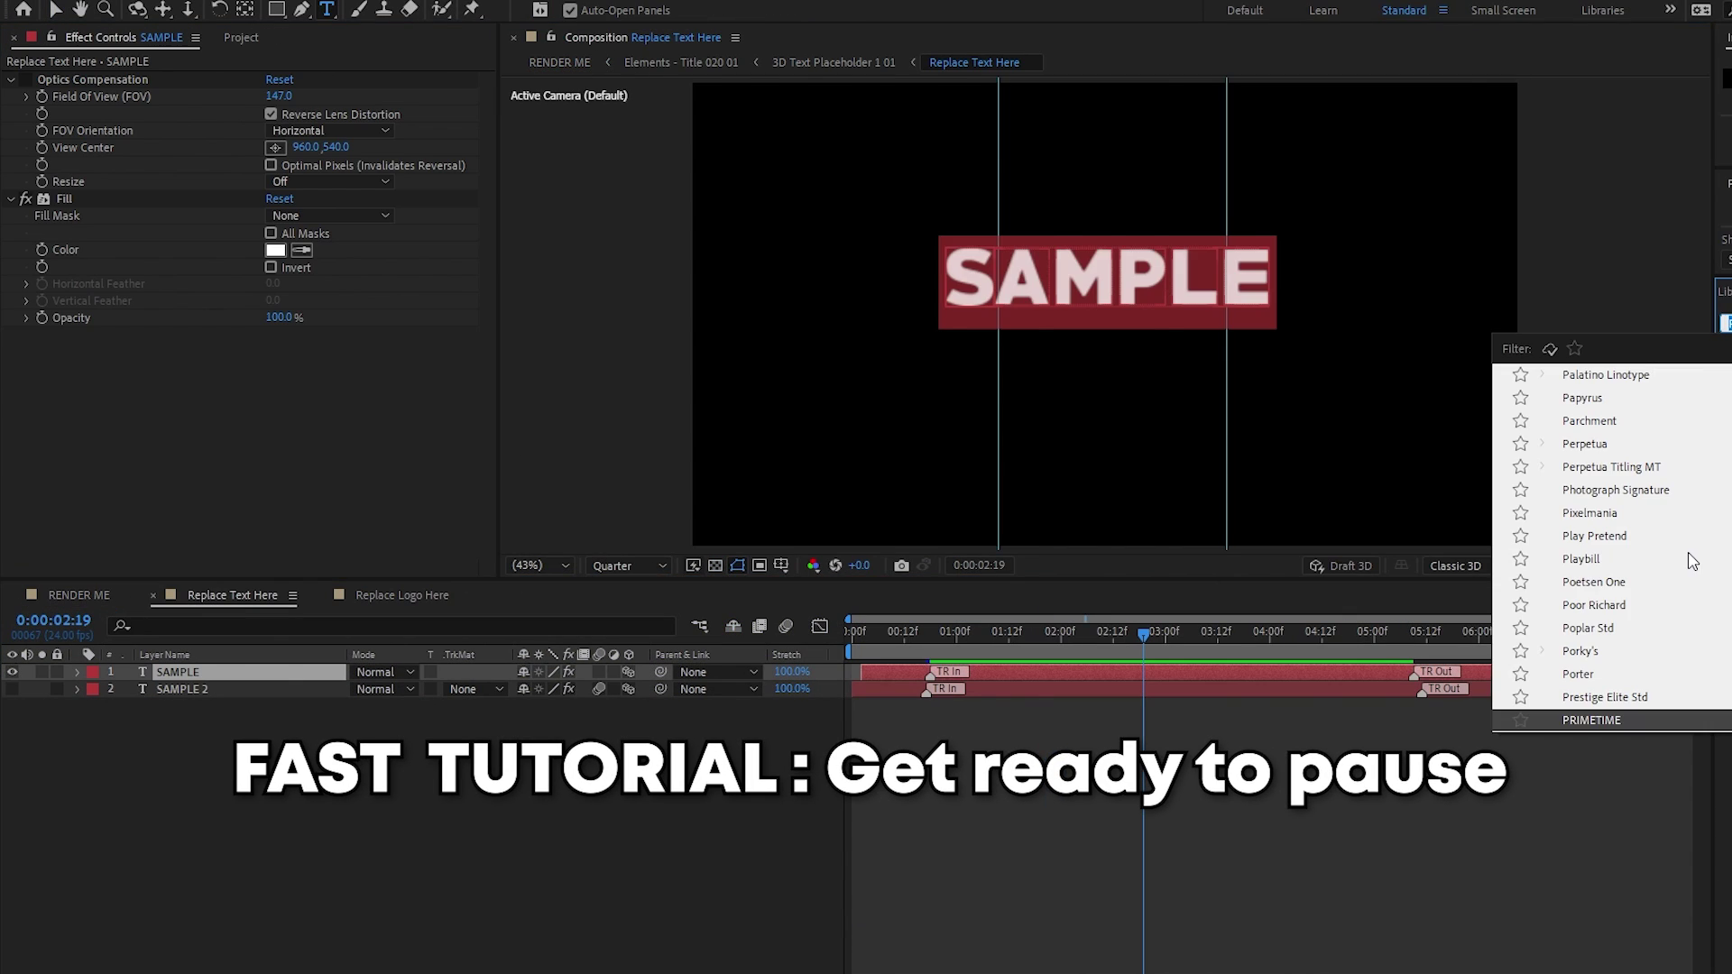
click(1581, 561)
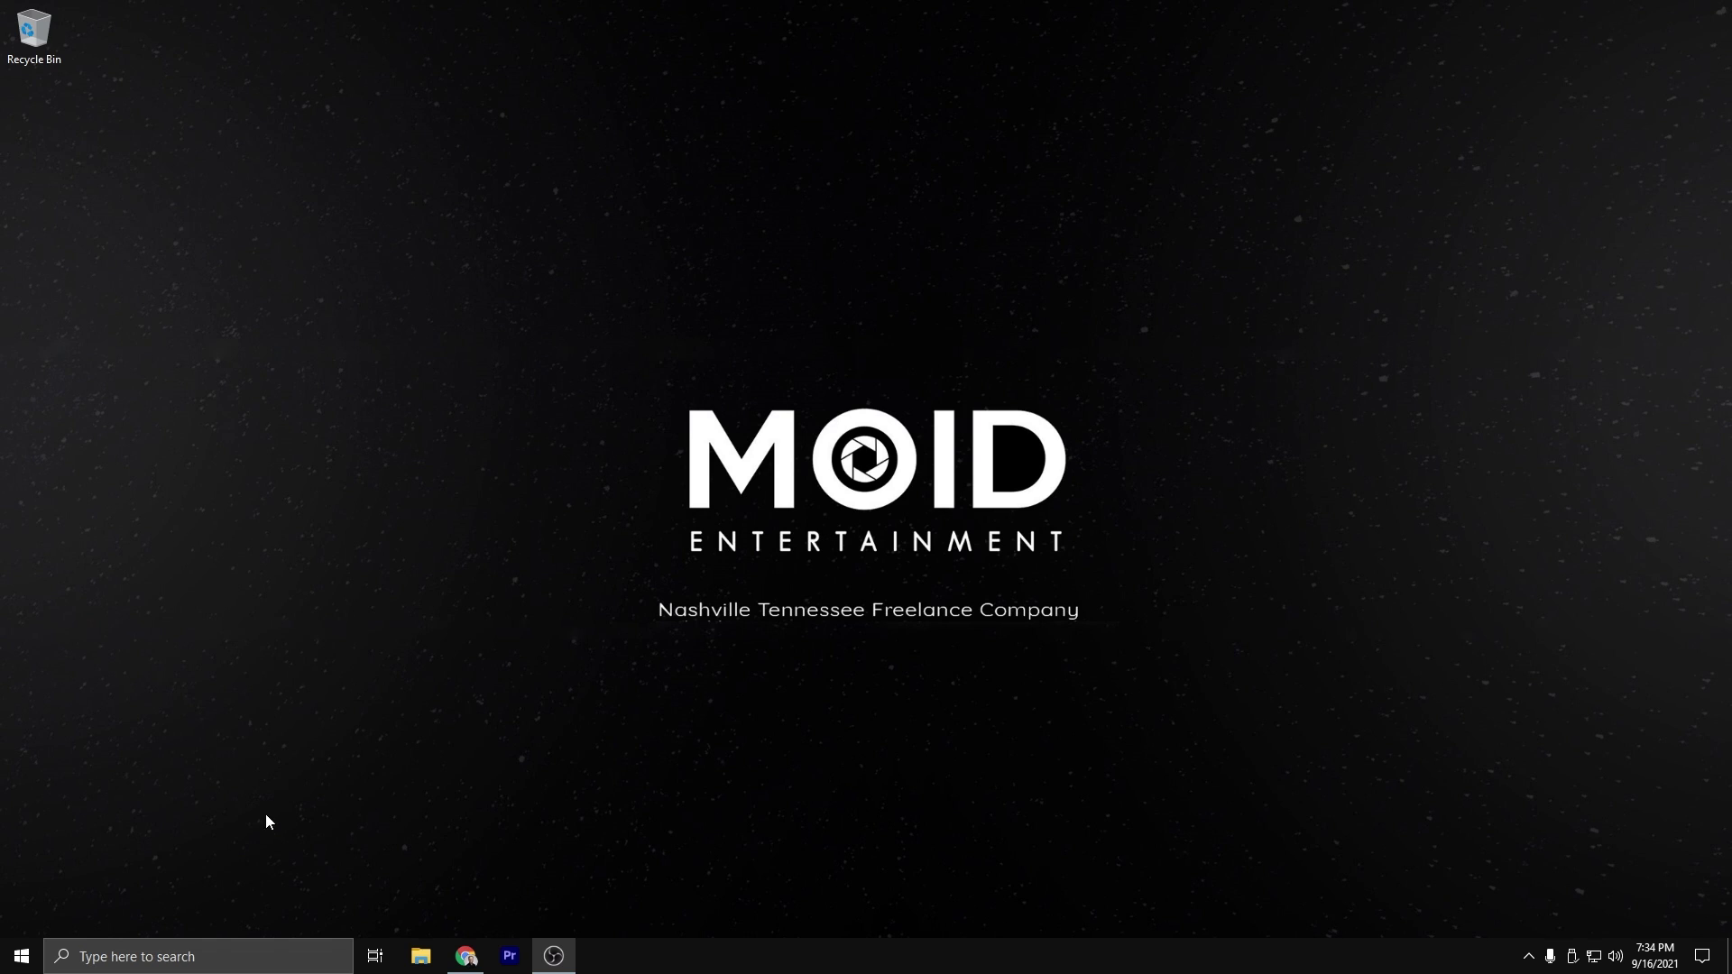
click(464, 958)
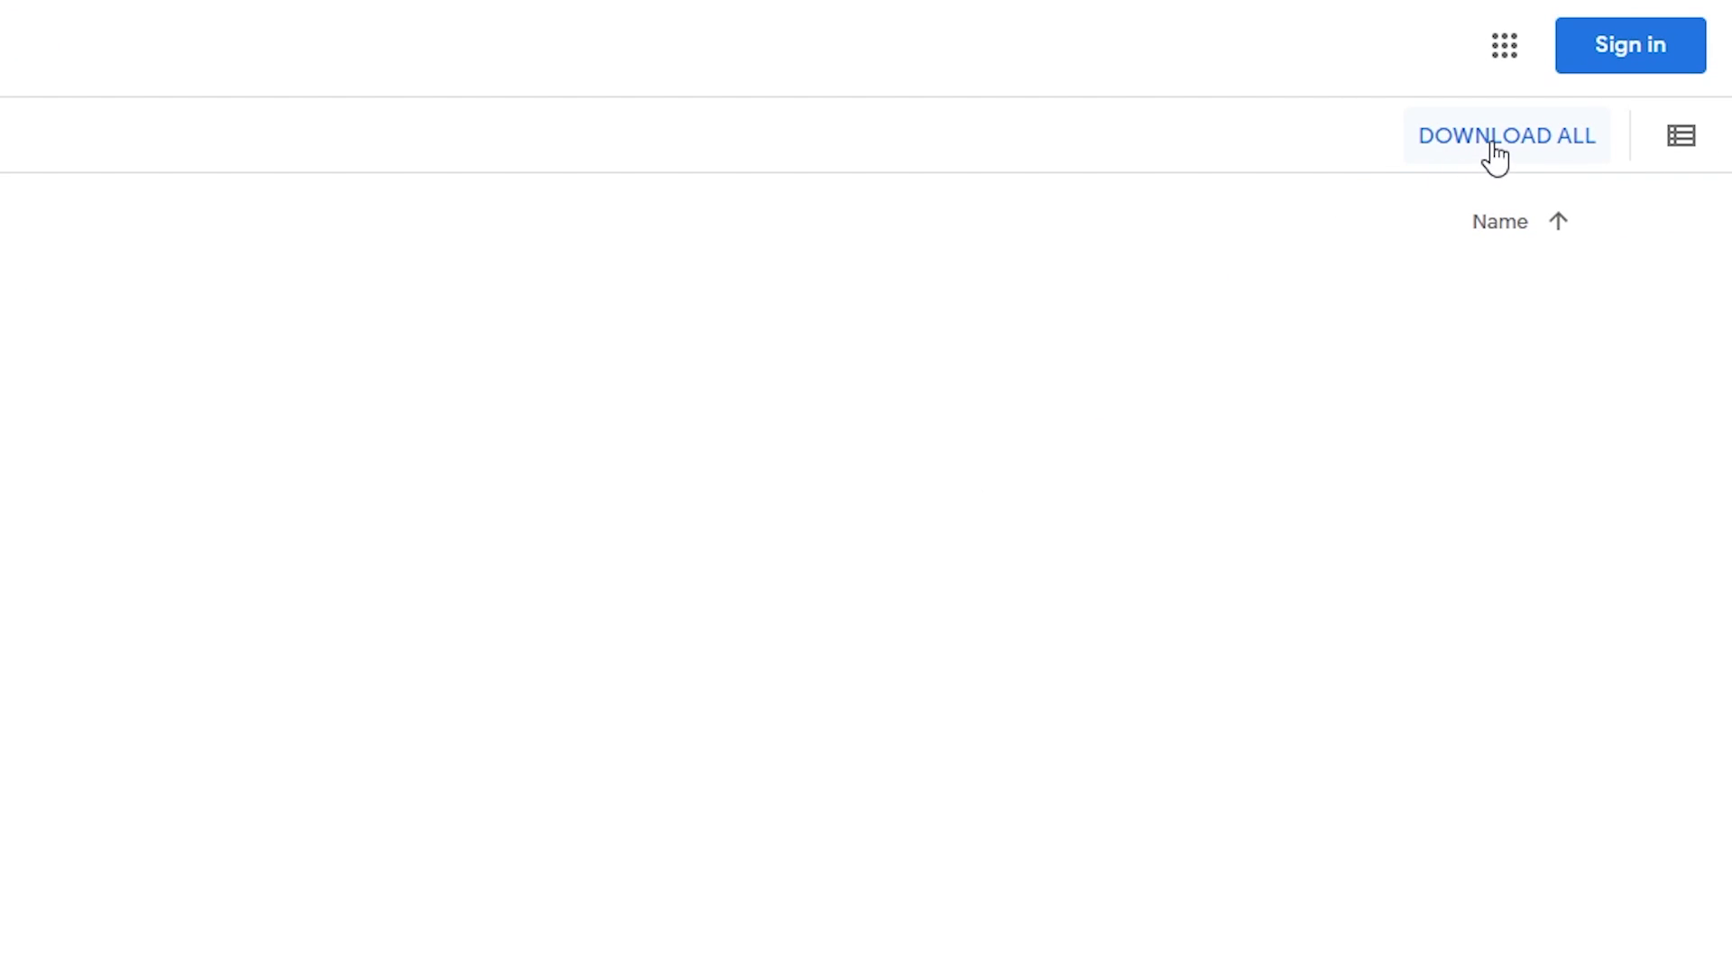
click(1494, 146)
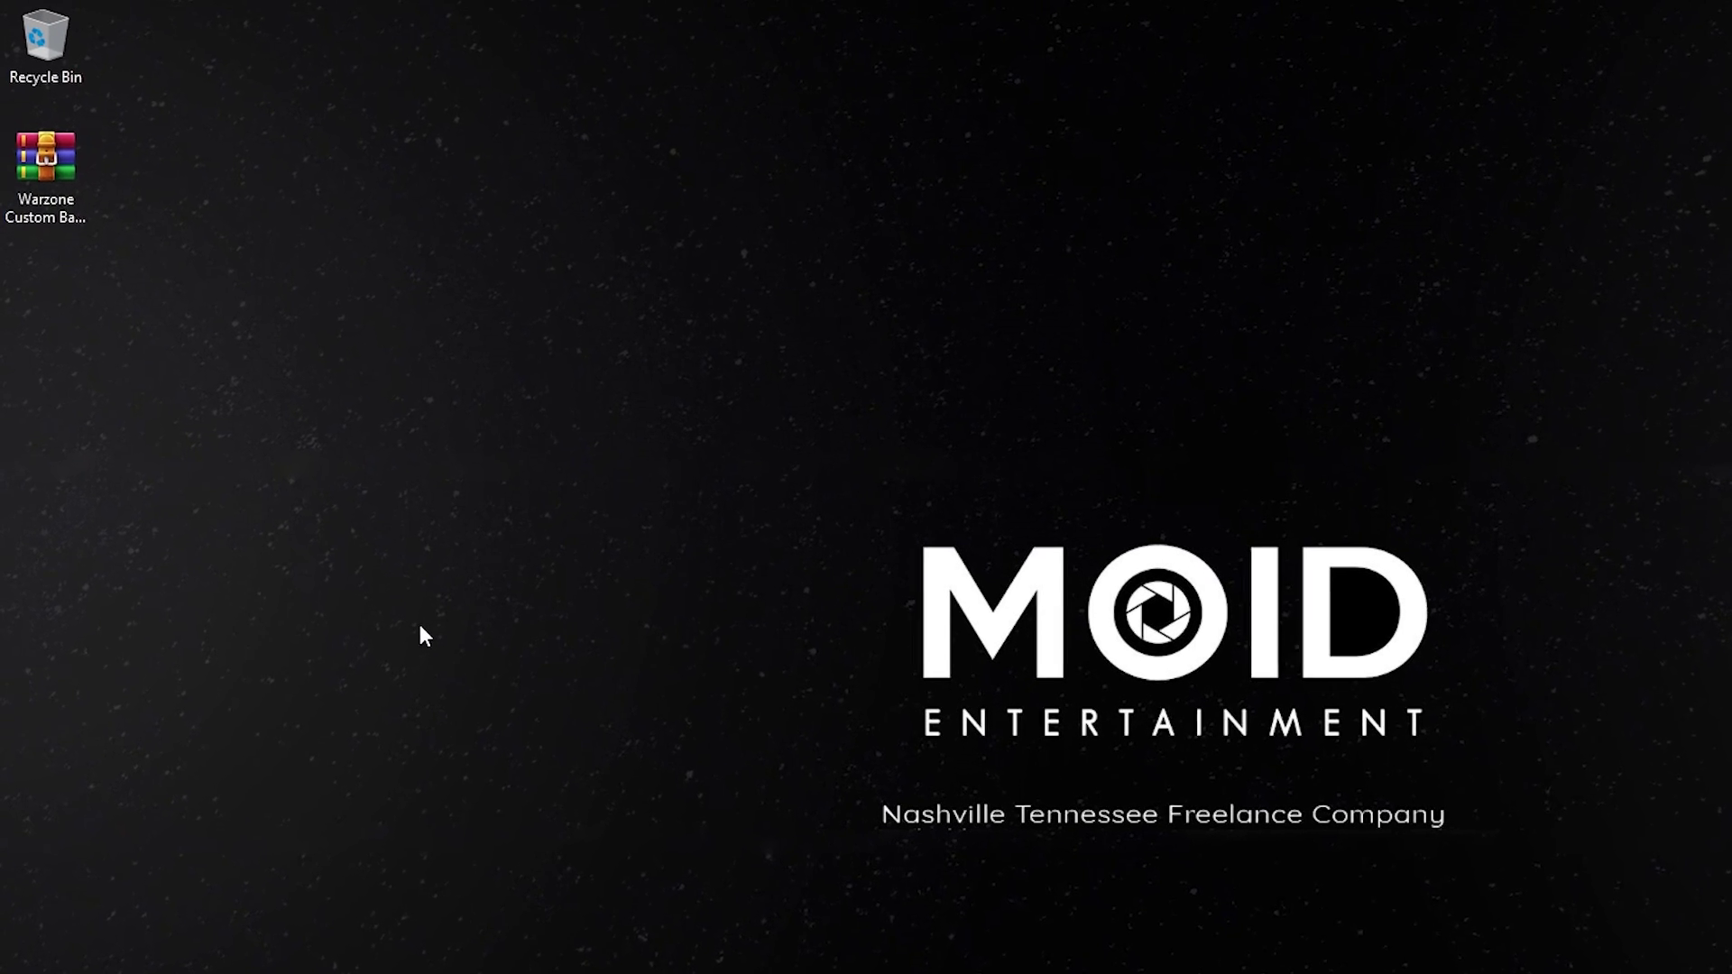
Extract the downloaded zip with WinRAR into a Warzone Custom Banner folder
right_click(43, 203)
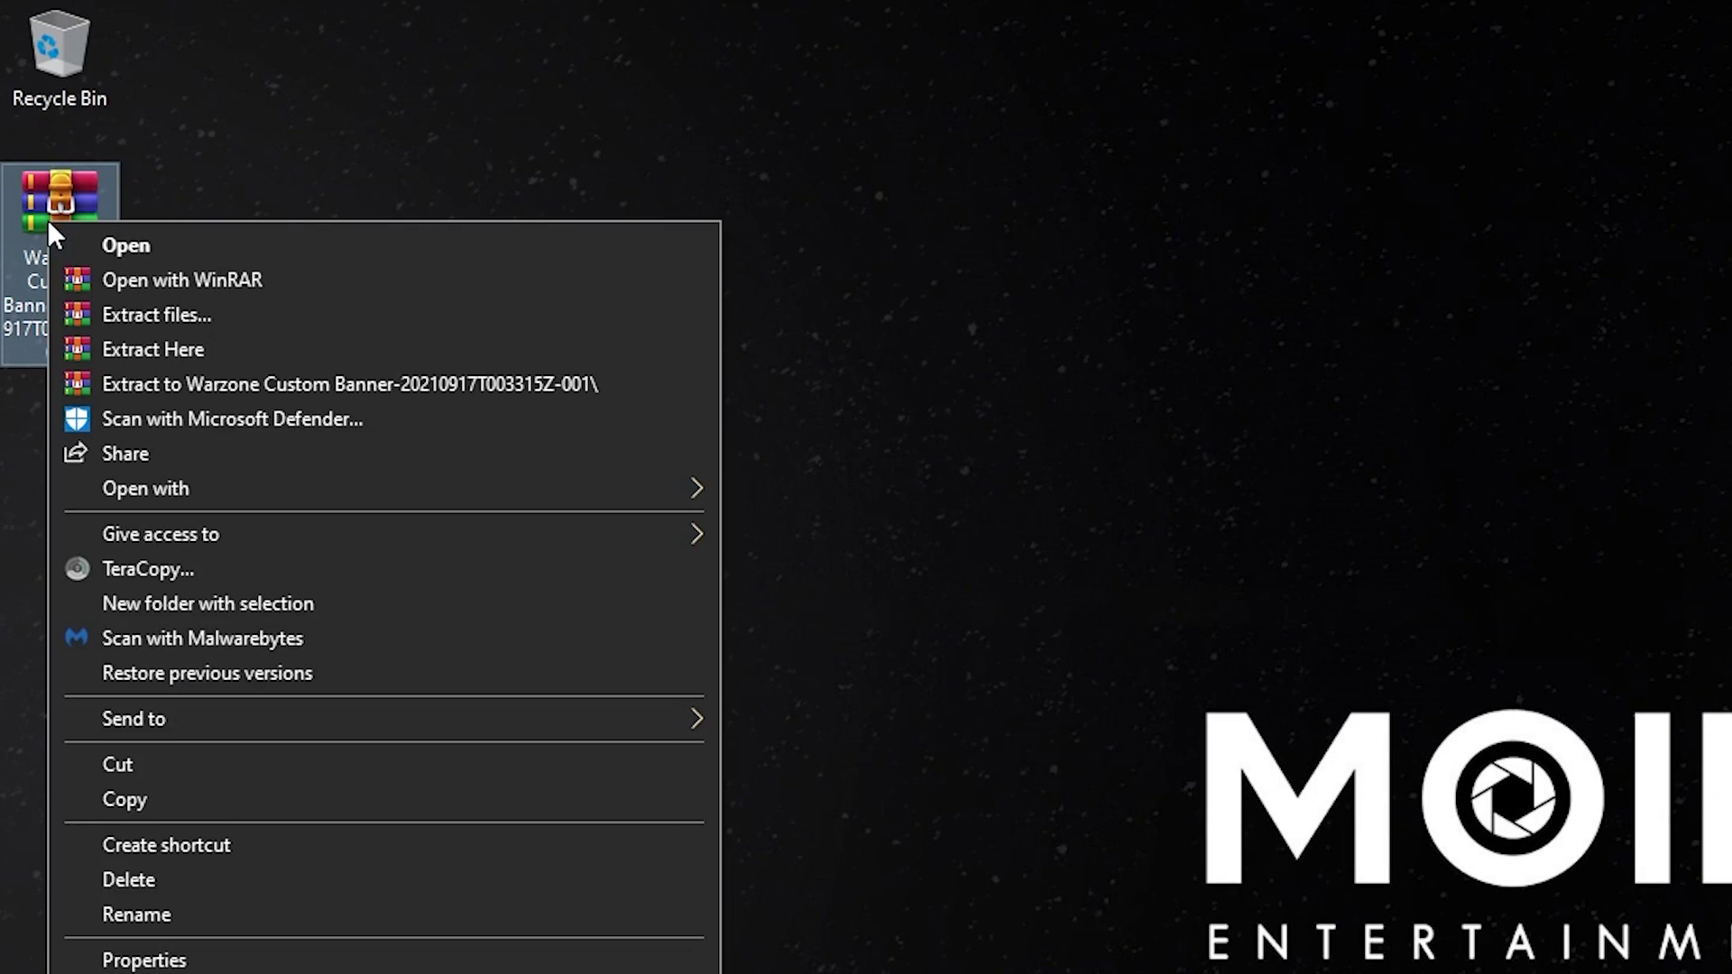
click(171, 386)
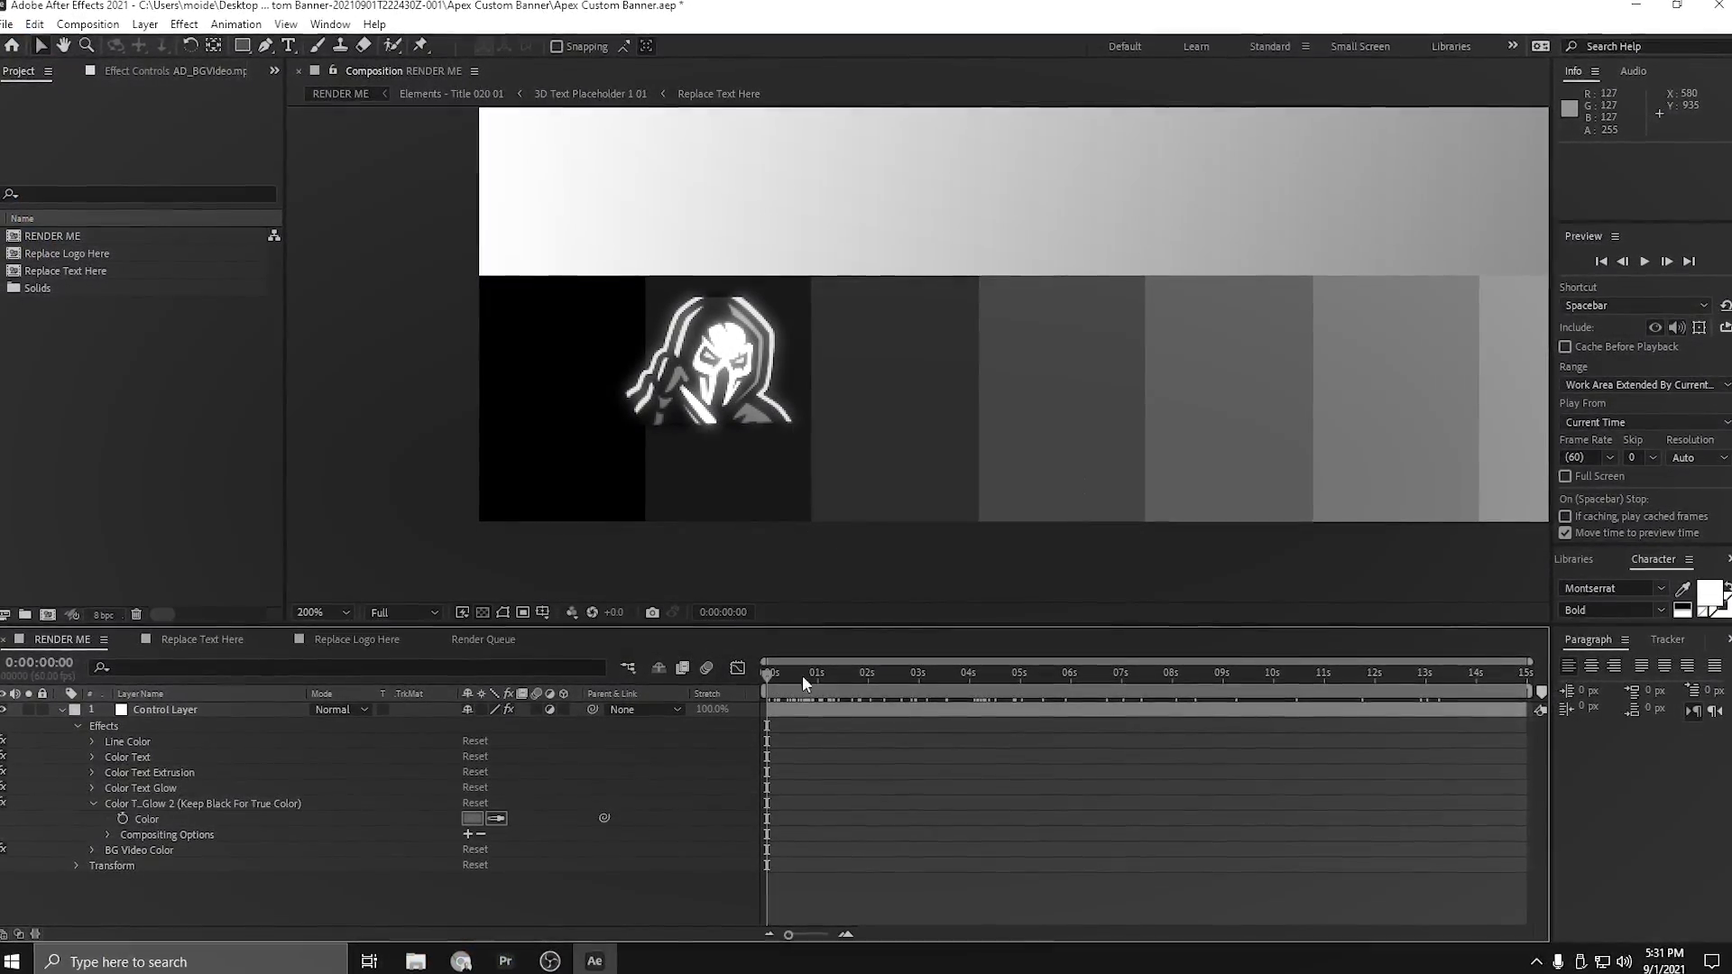
drag(803, 675, 857, 680)
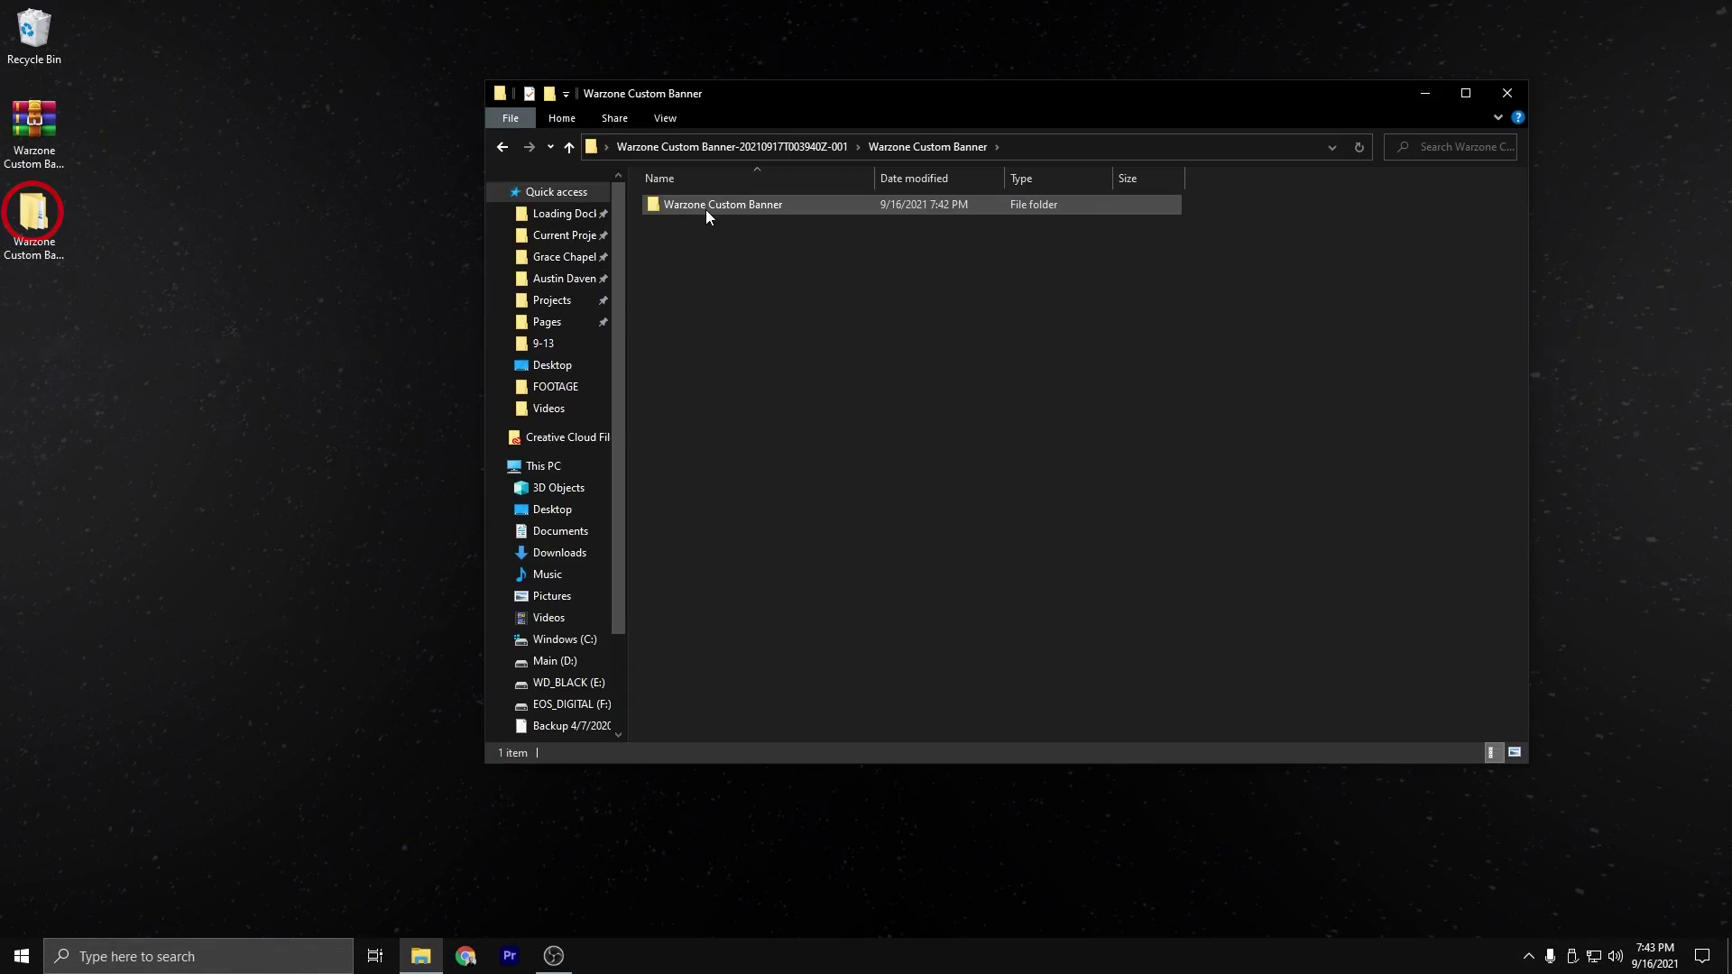
Install the PRIMETIME font from the FOOTAGE folder, then open Warzone.aep
double_click(706, 205)
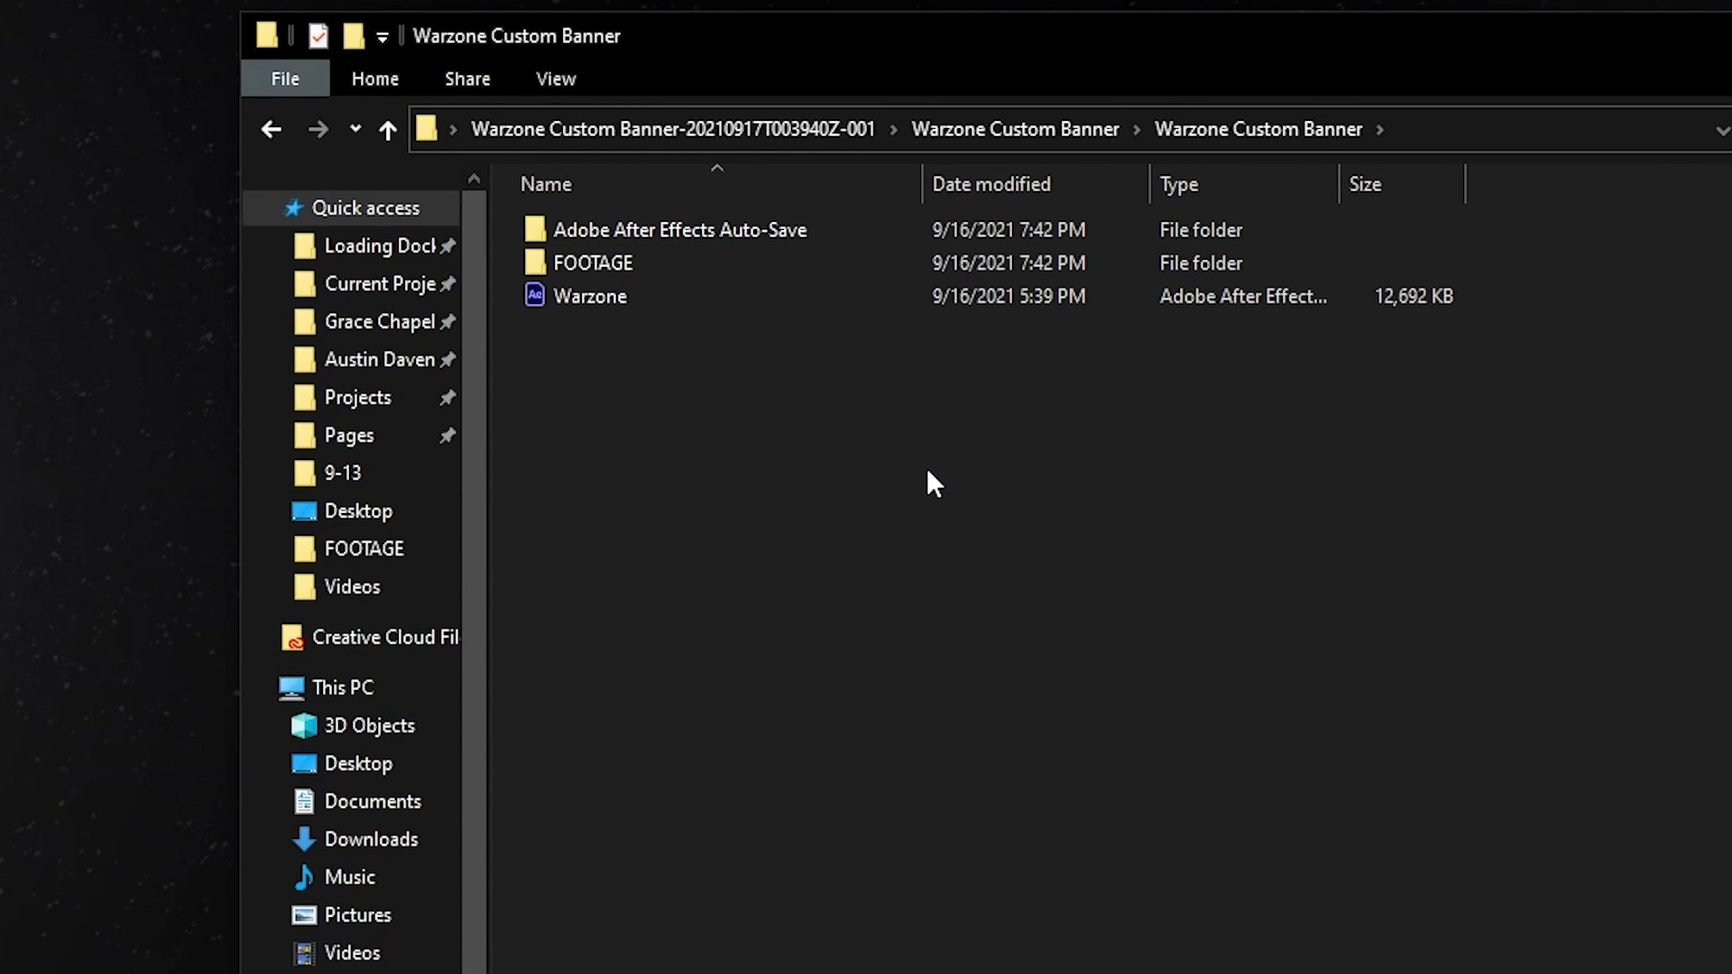
double_click(605, 264)
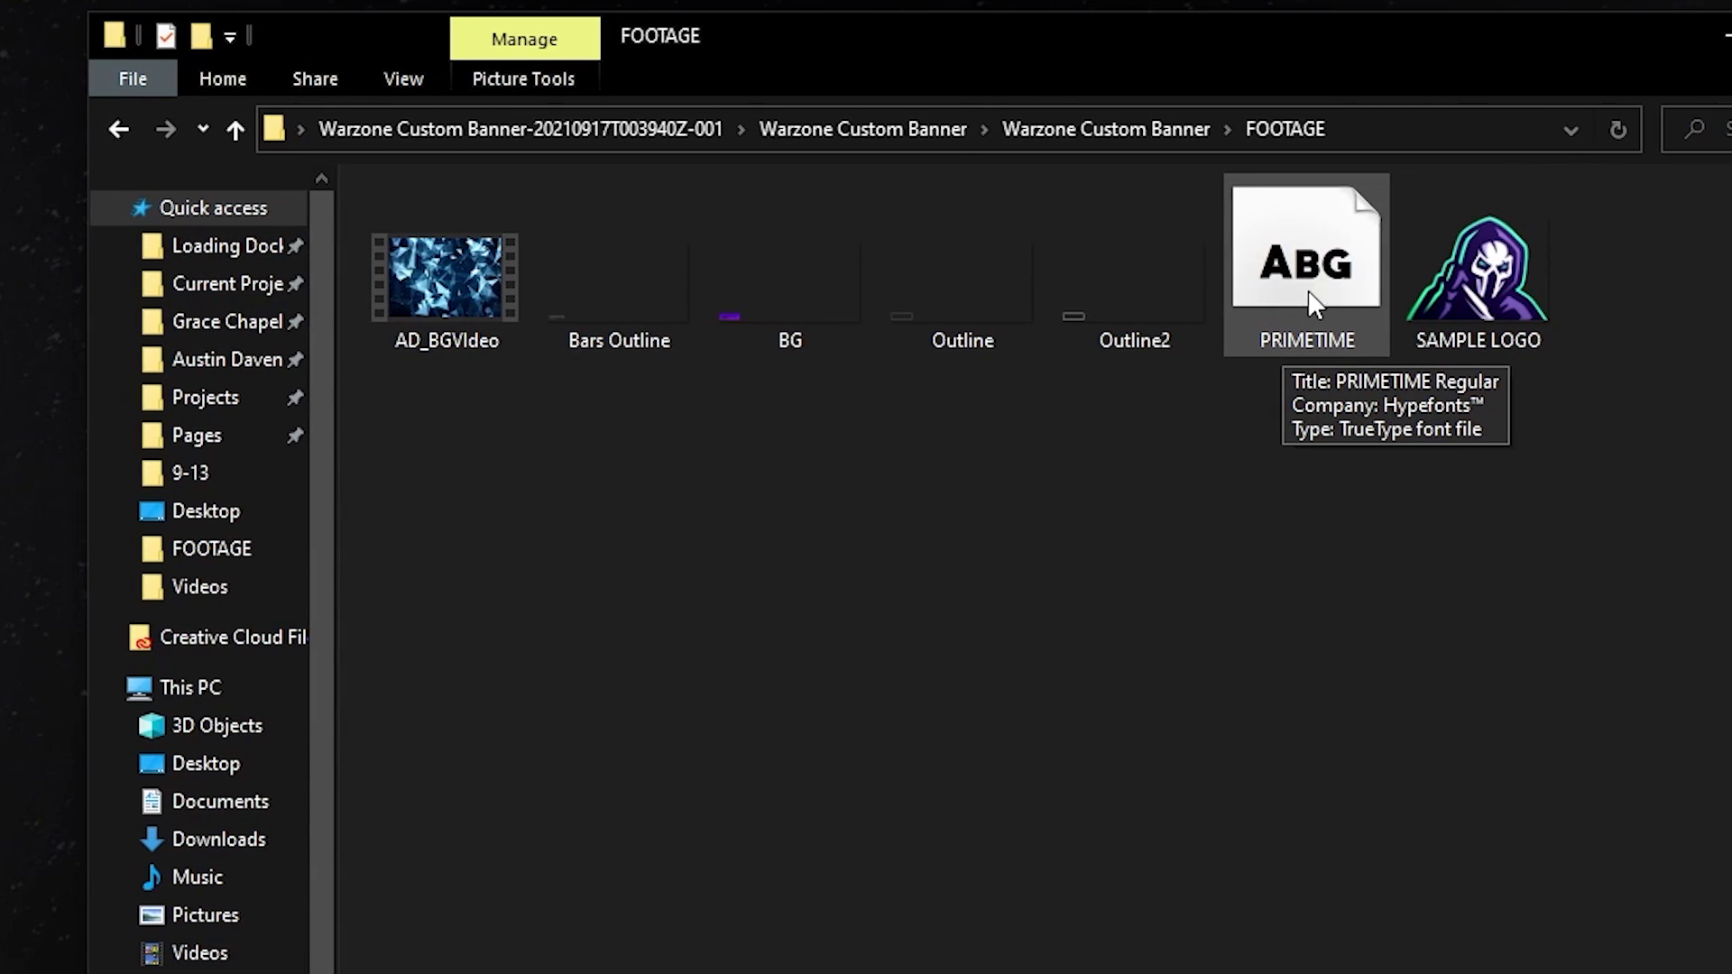
right_click(1320, 284)
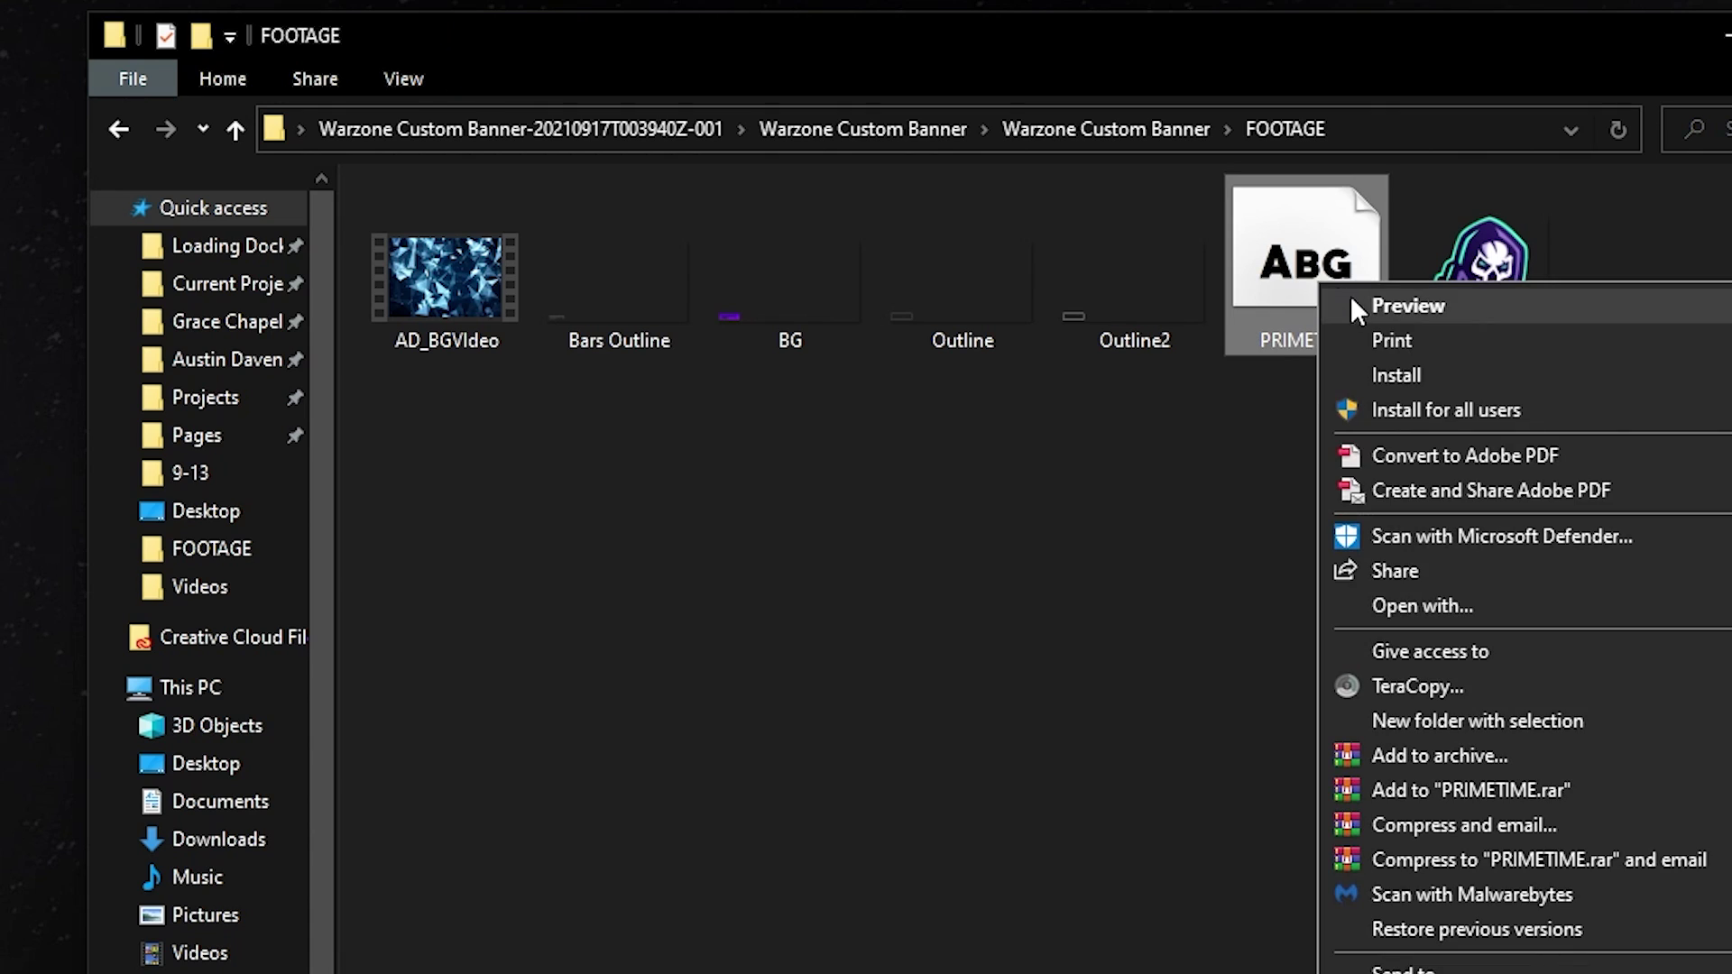
click(1406, 383)
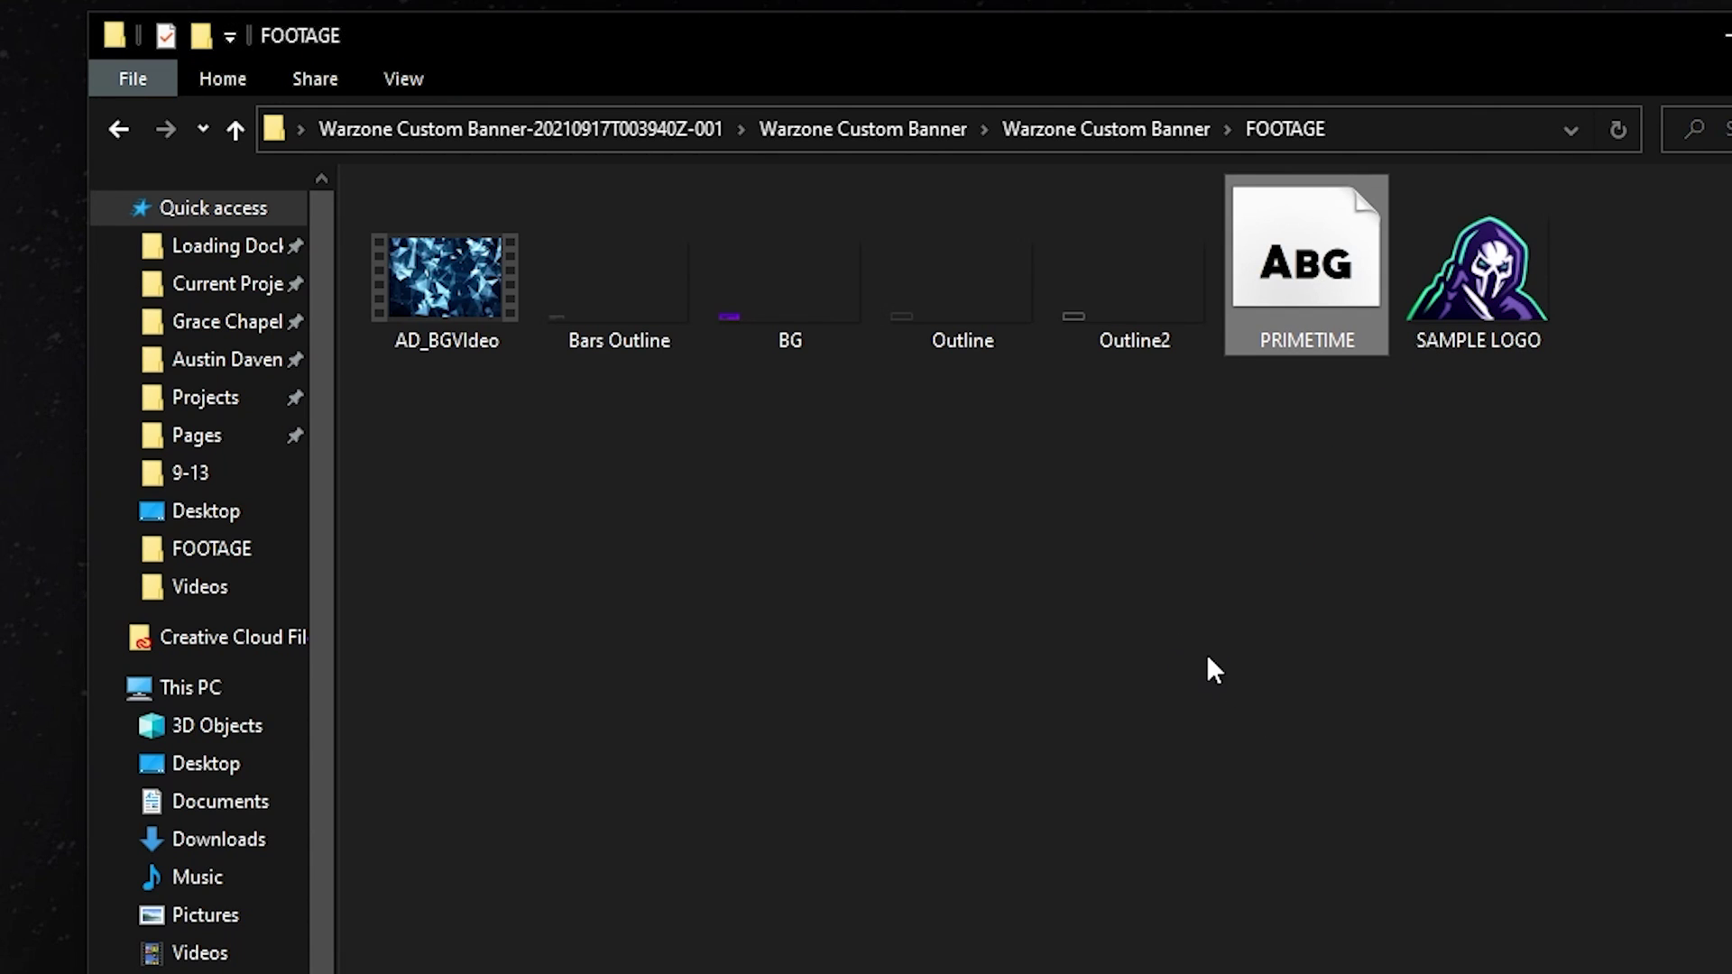
click(1115, 136)
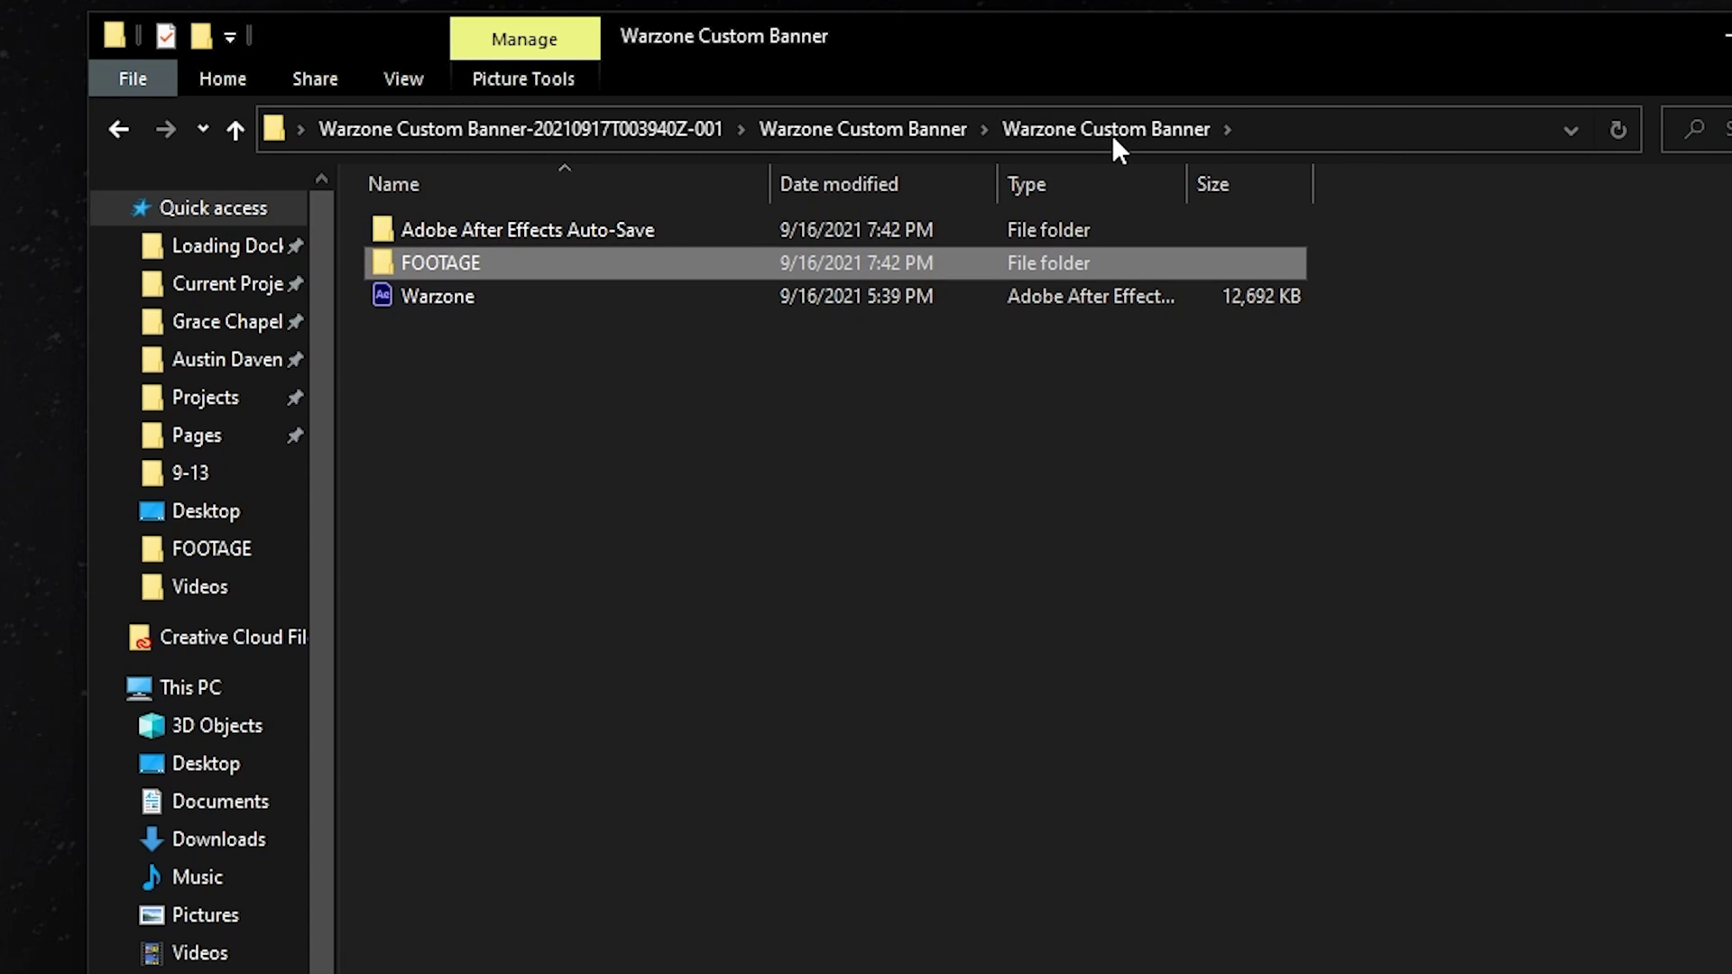
double_click(482, 297)
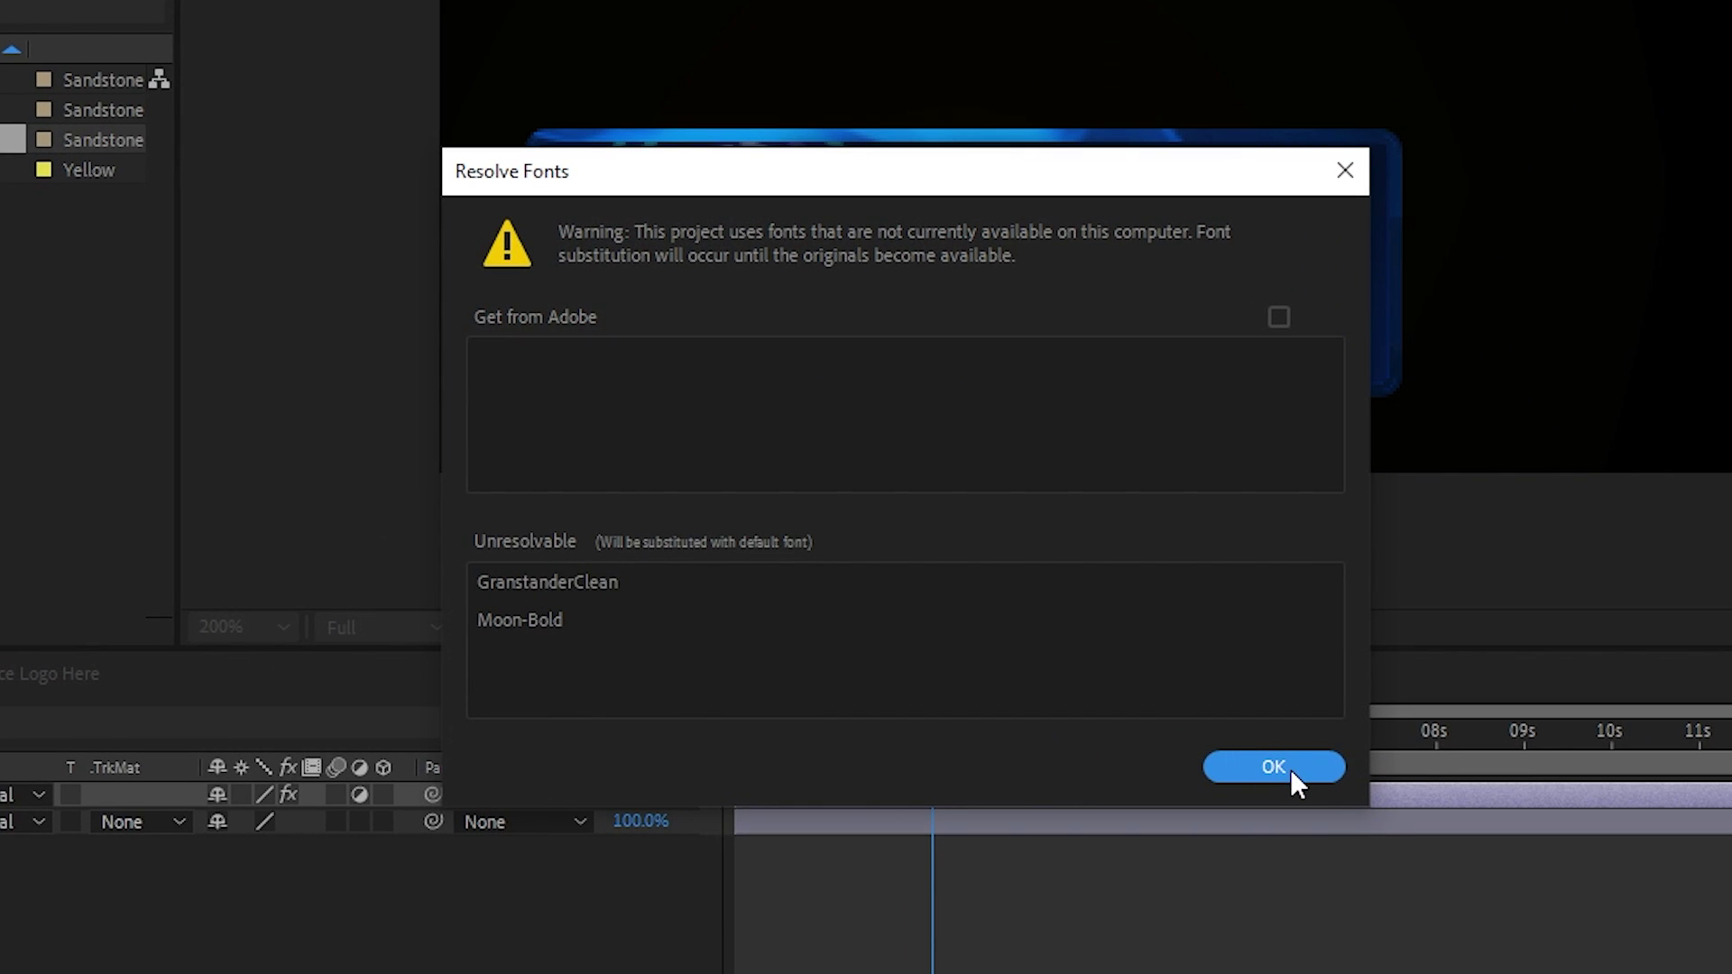
Accept the Resolve Fonts warning so the RENDER ME composition loads
click(1286, 767)
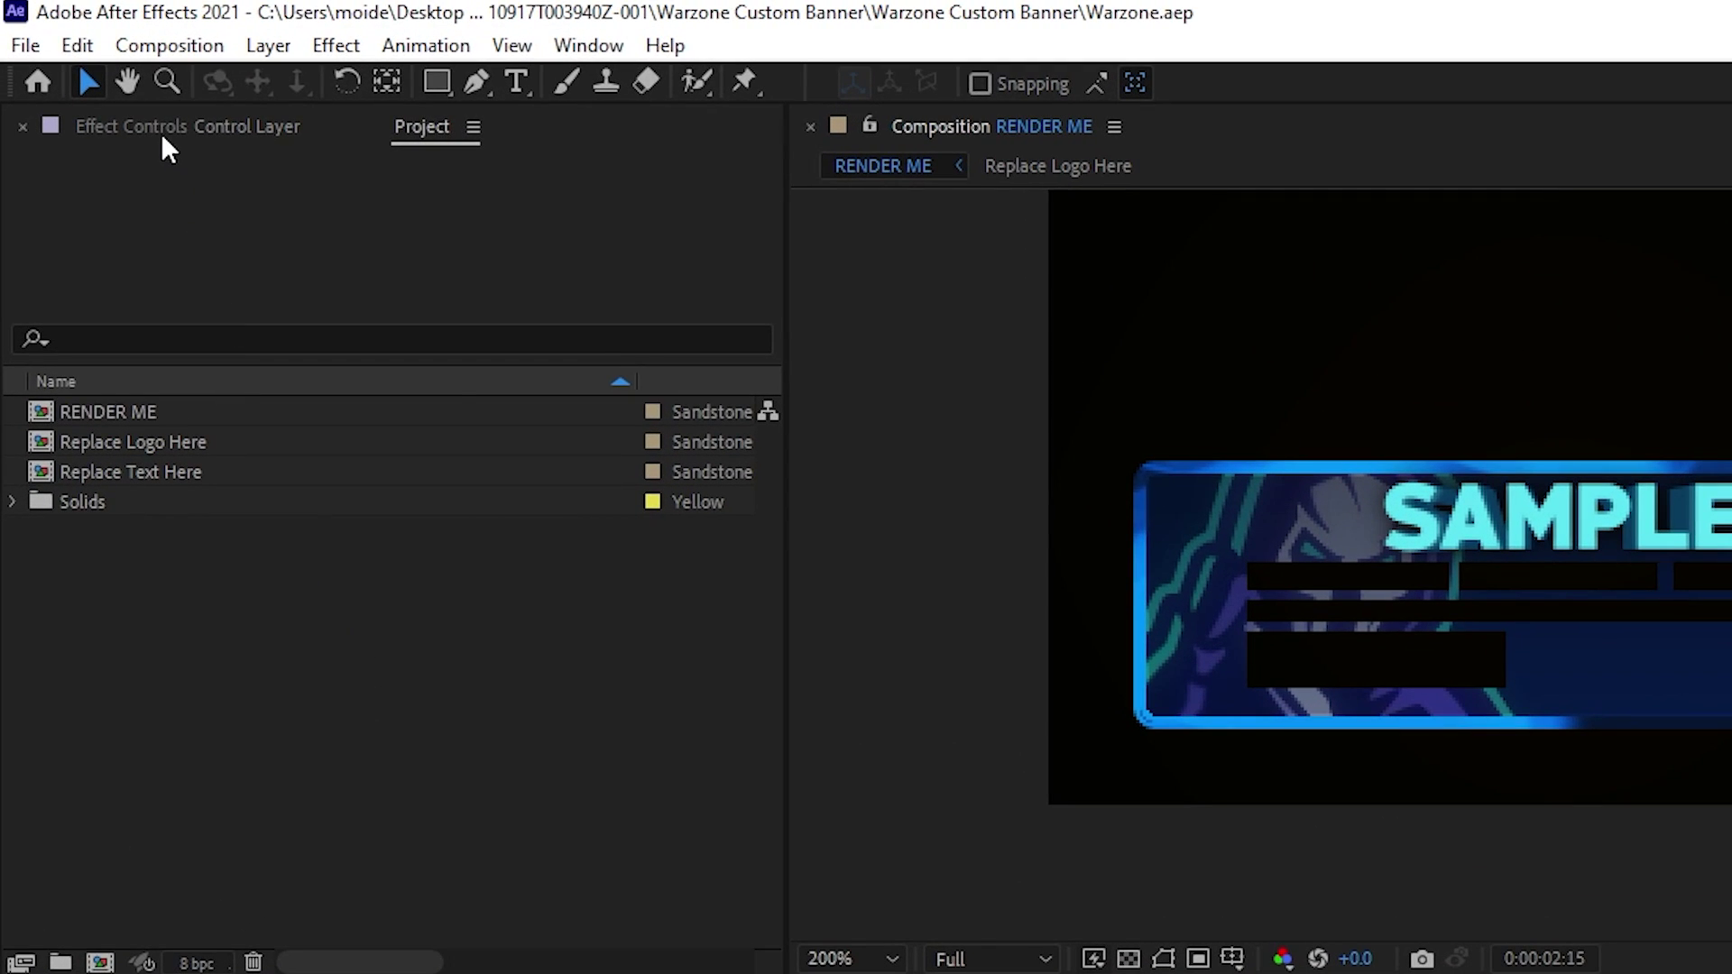
Show the Control Layer's Effect Controls, checking the Window panel list
click(90, 78)
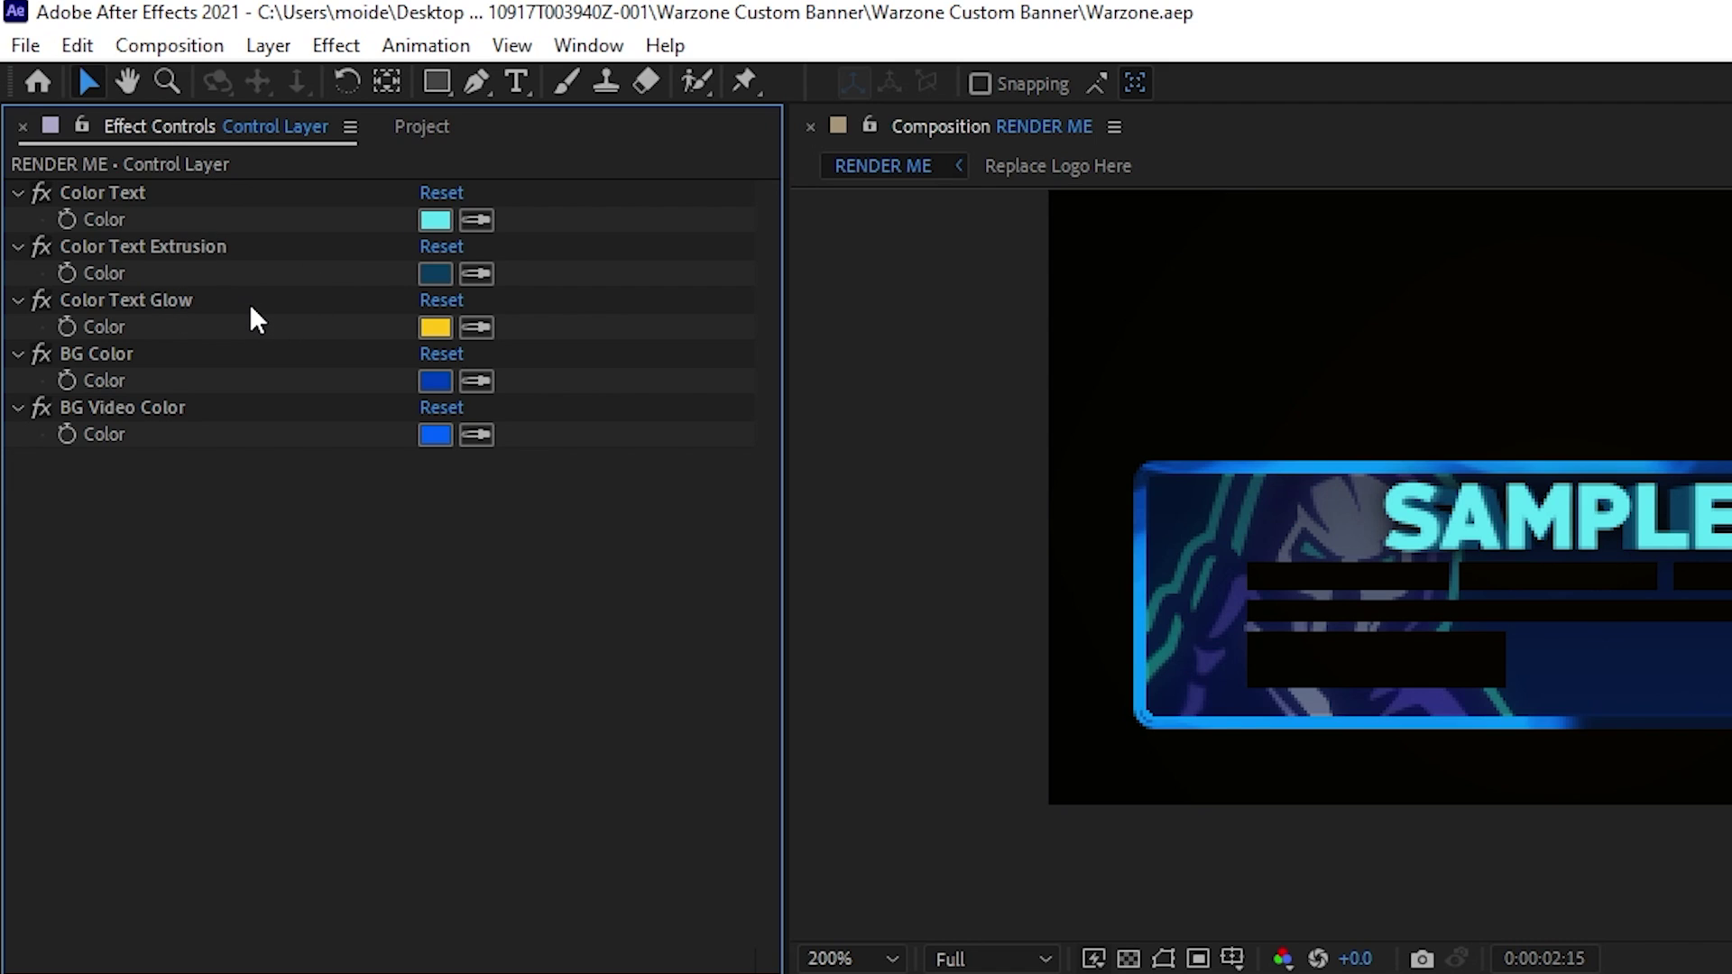
click(588, 45)
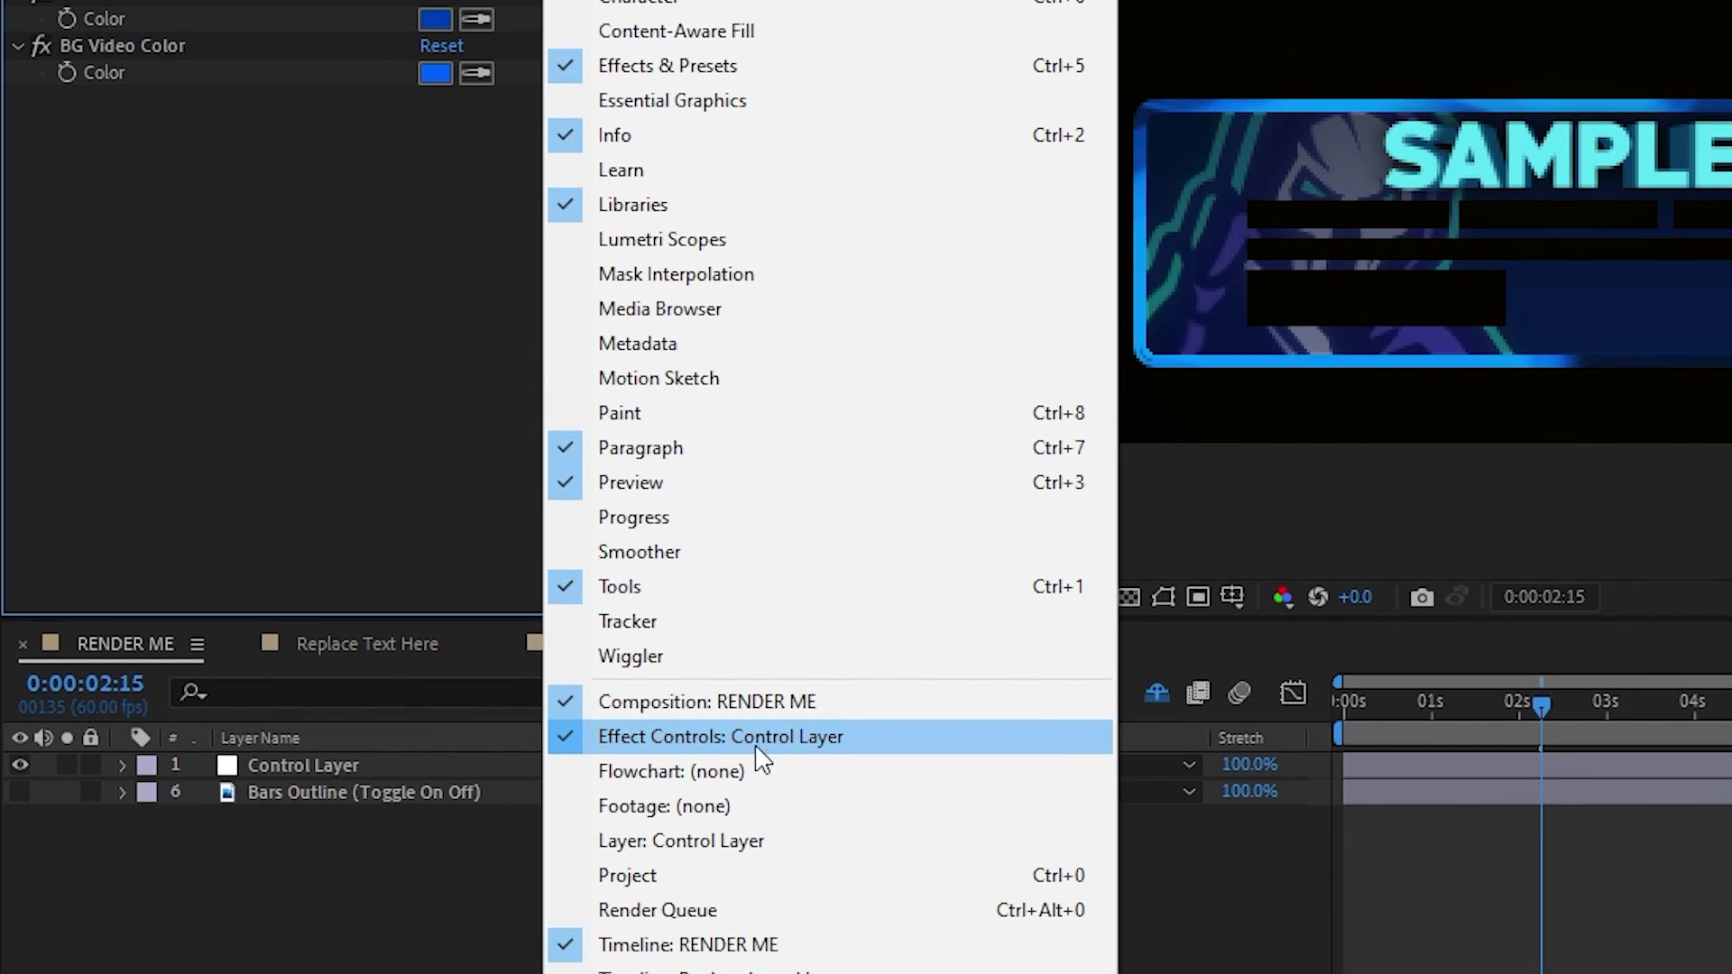
click(259, 448)
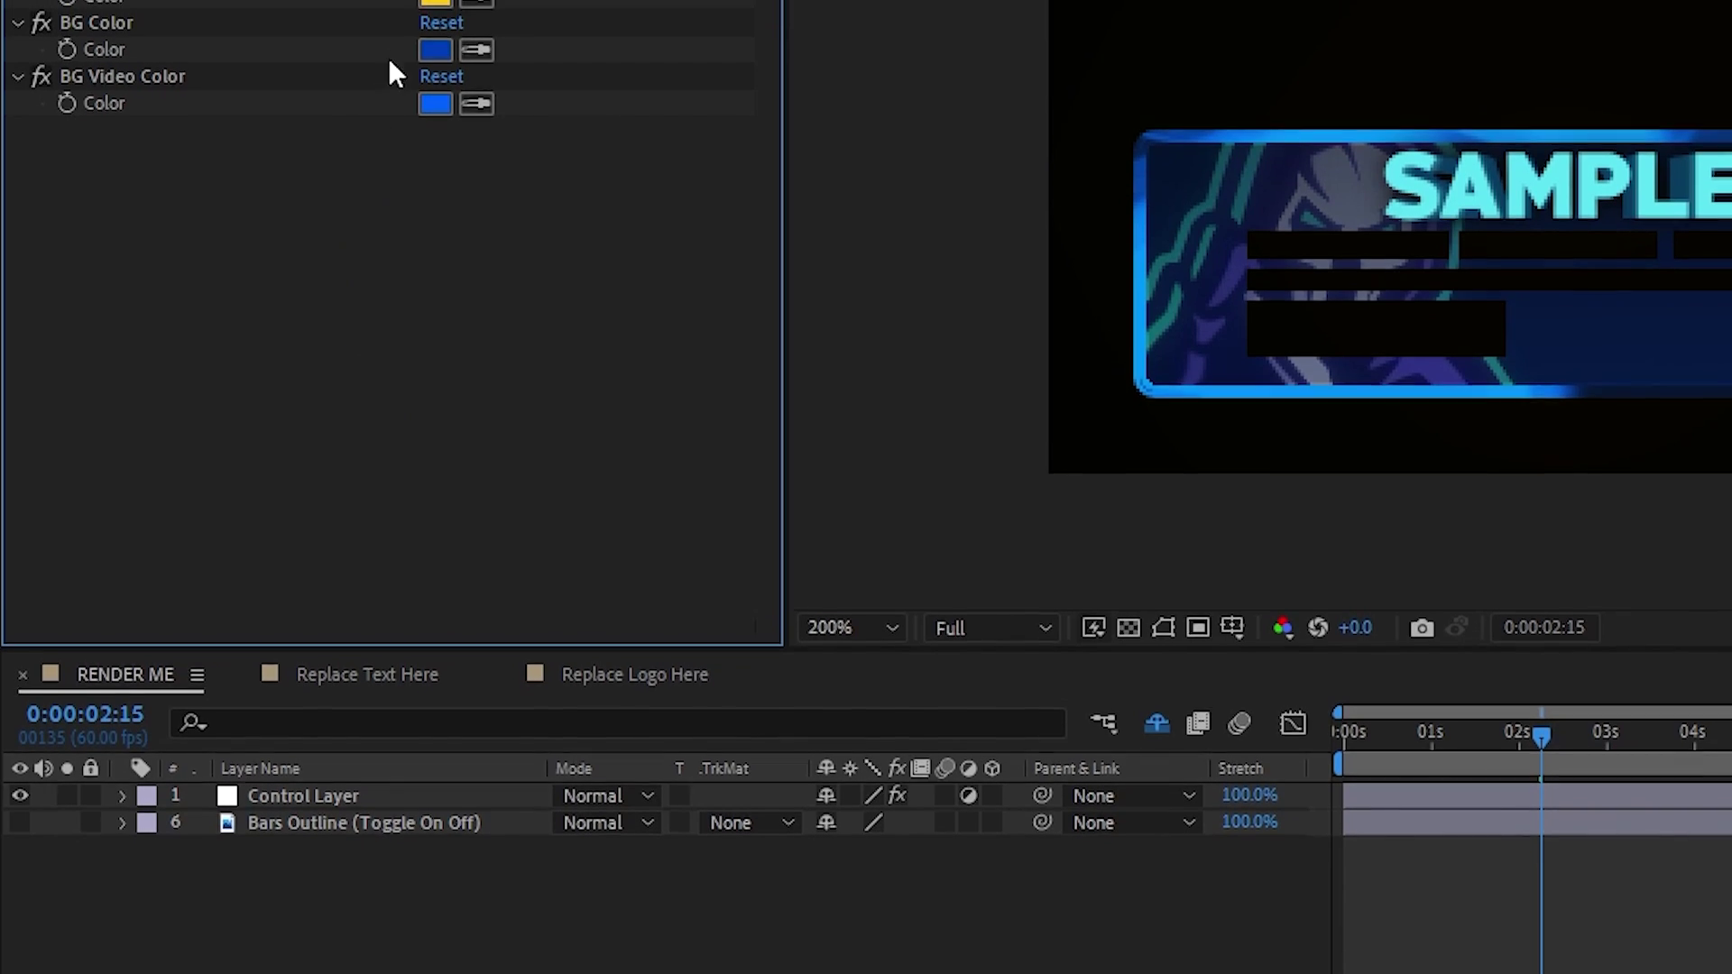
Make the text colour red and the extrusion colour dark maroon
click(439, 65)
click(695, 483)
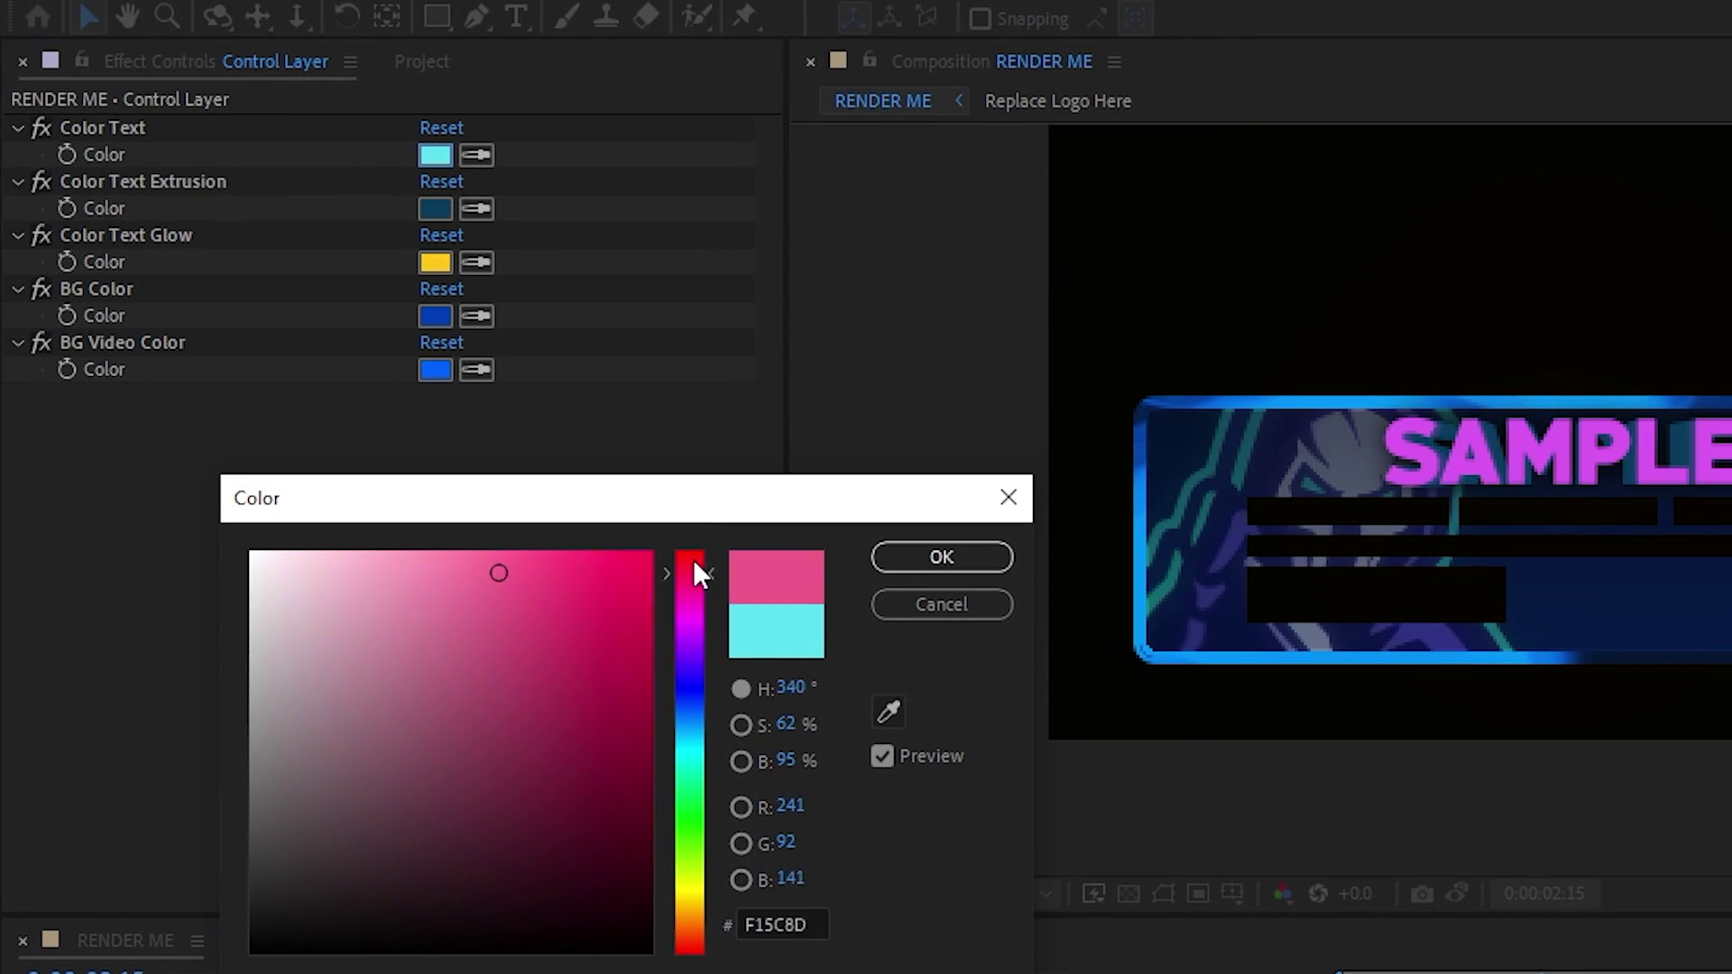
click(991, 561)
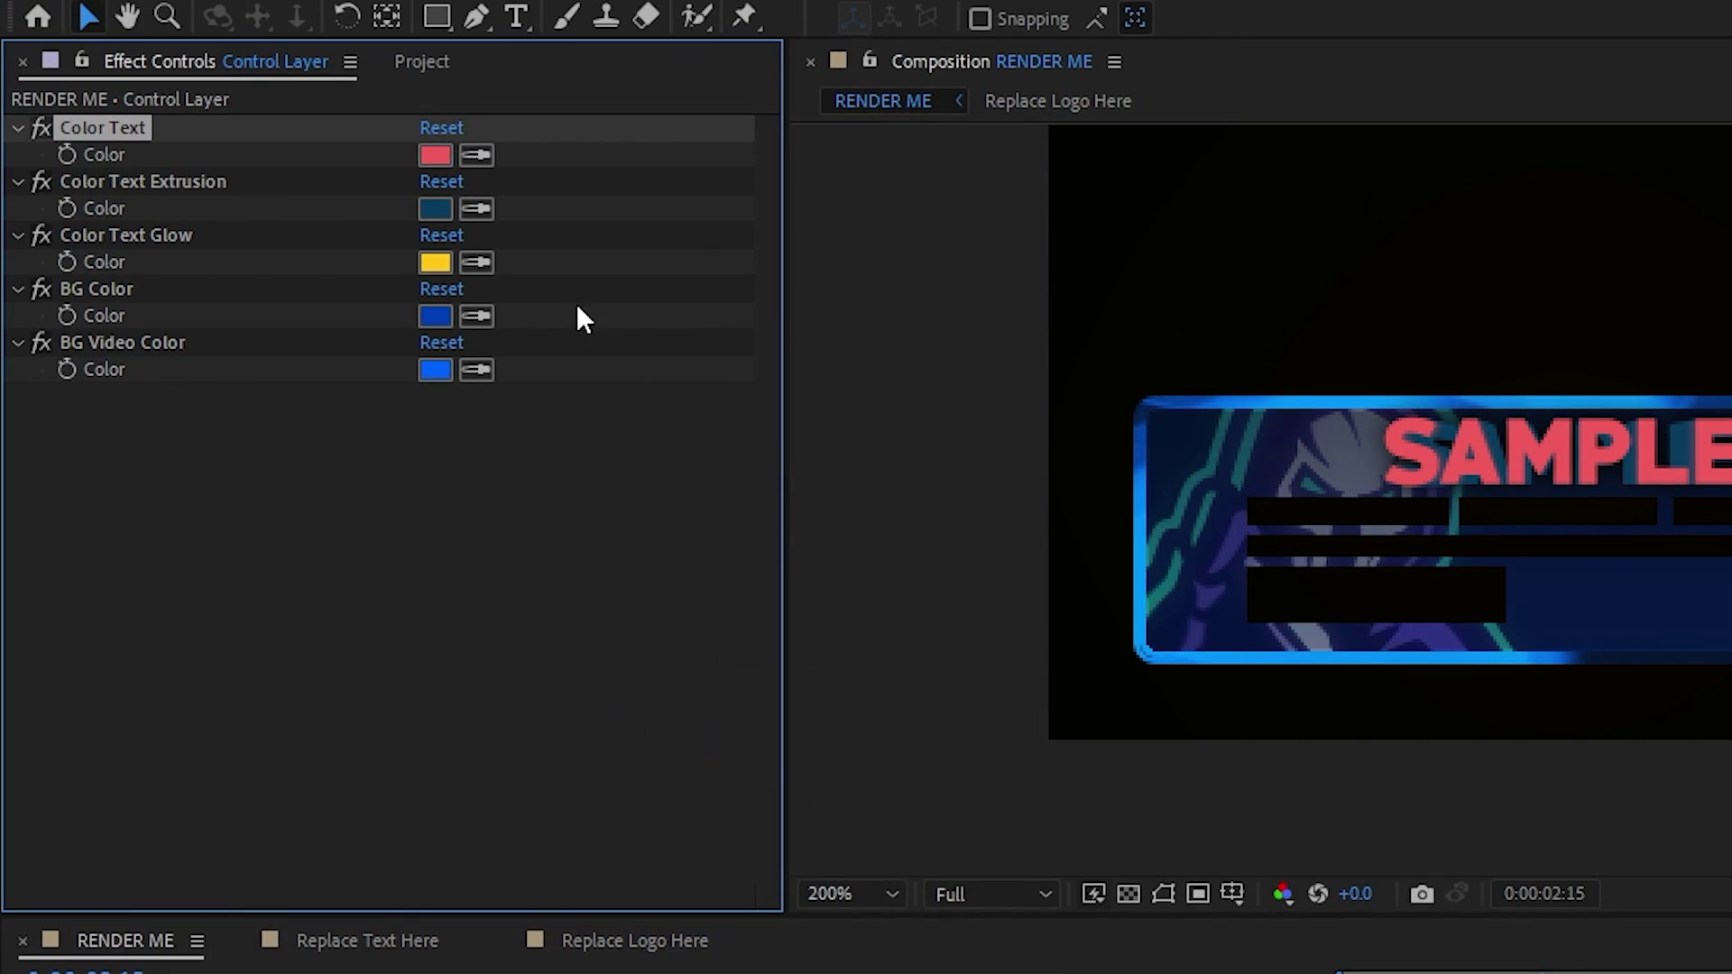
click(436, 209)
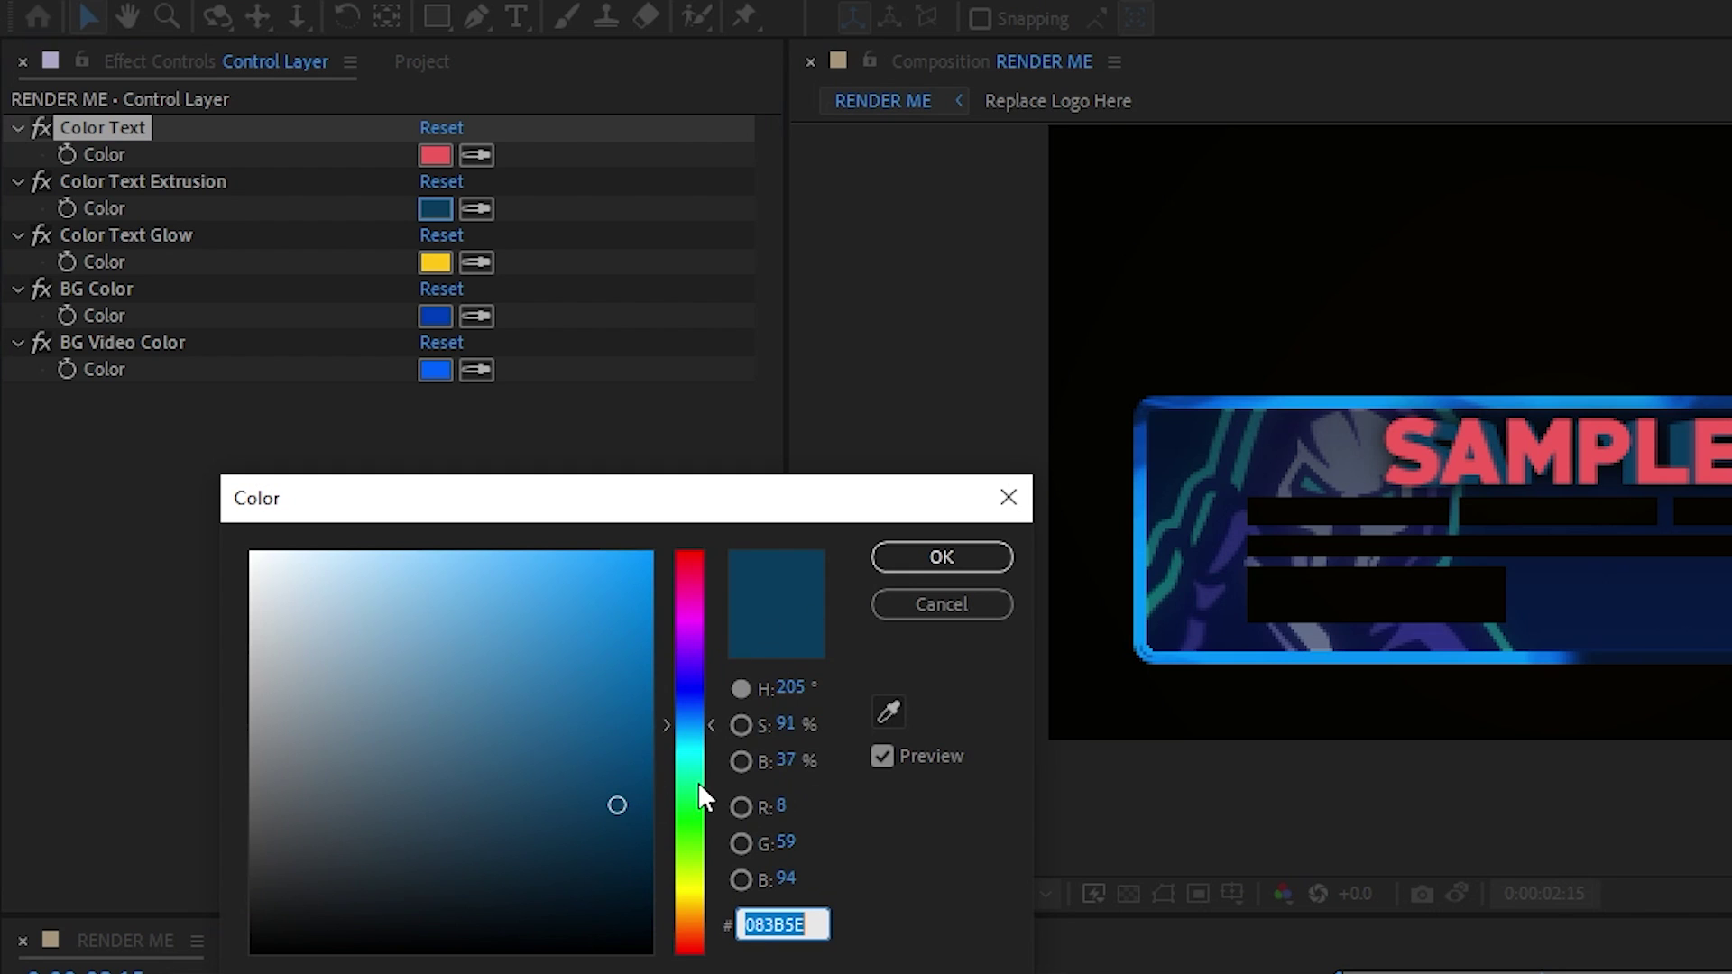
drag(700, 783, 713, 965)
click(941, 557)
Set the glow to bright red, the background to dark red and the background video to orange
click(435, 261)
drag(761, 540, 719, 509)
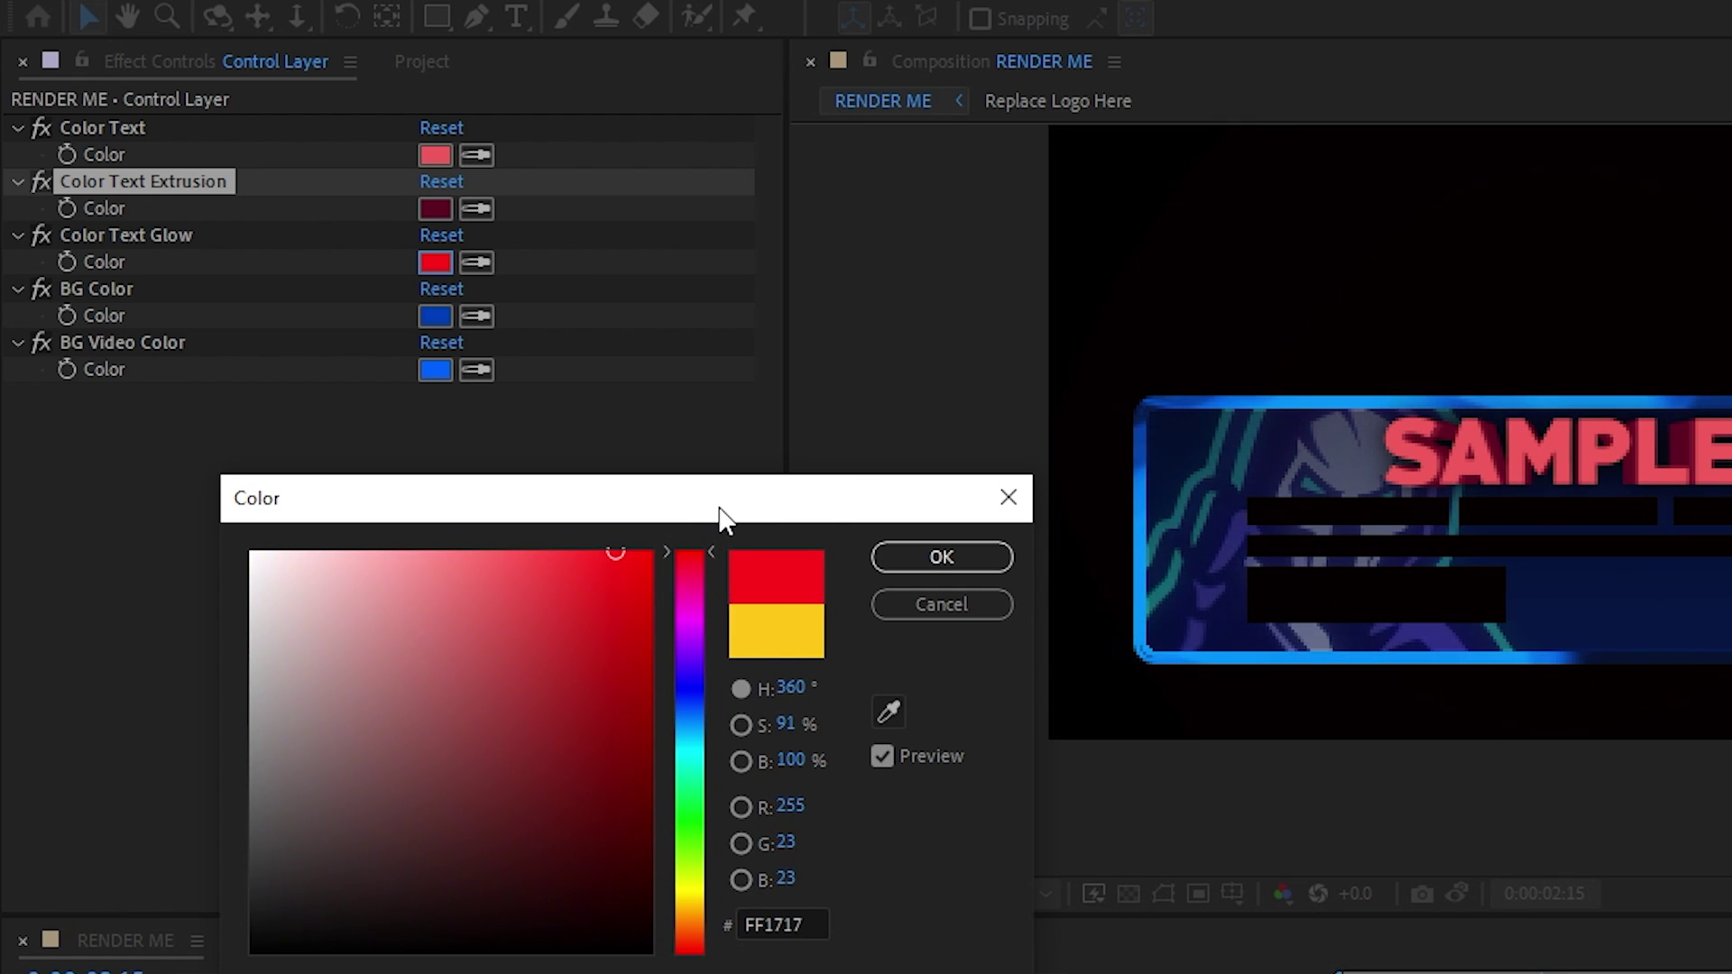
click(941, 557)
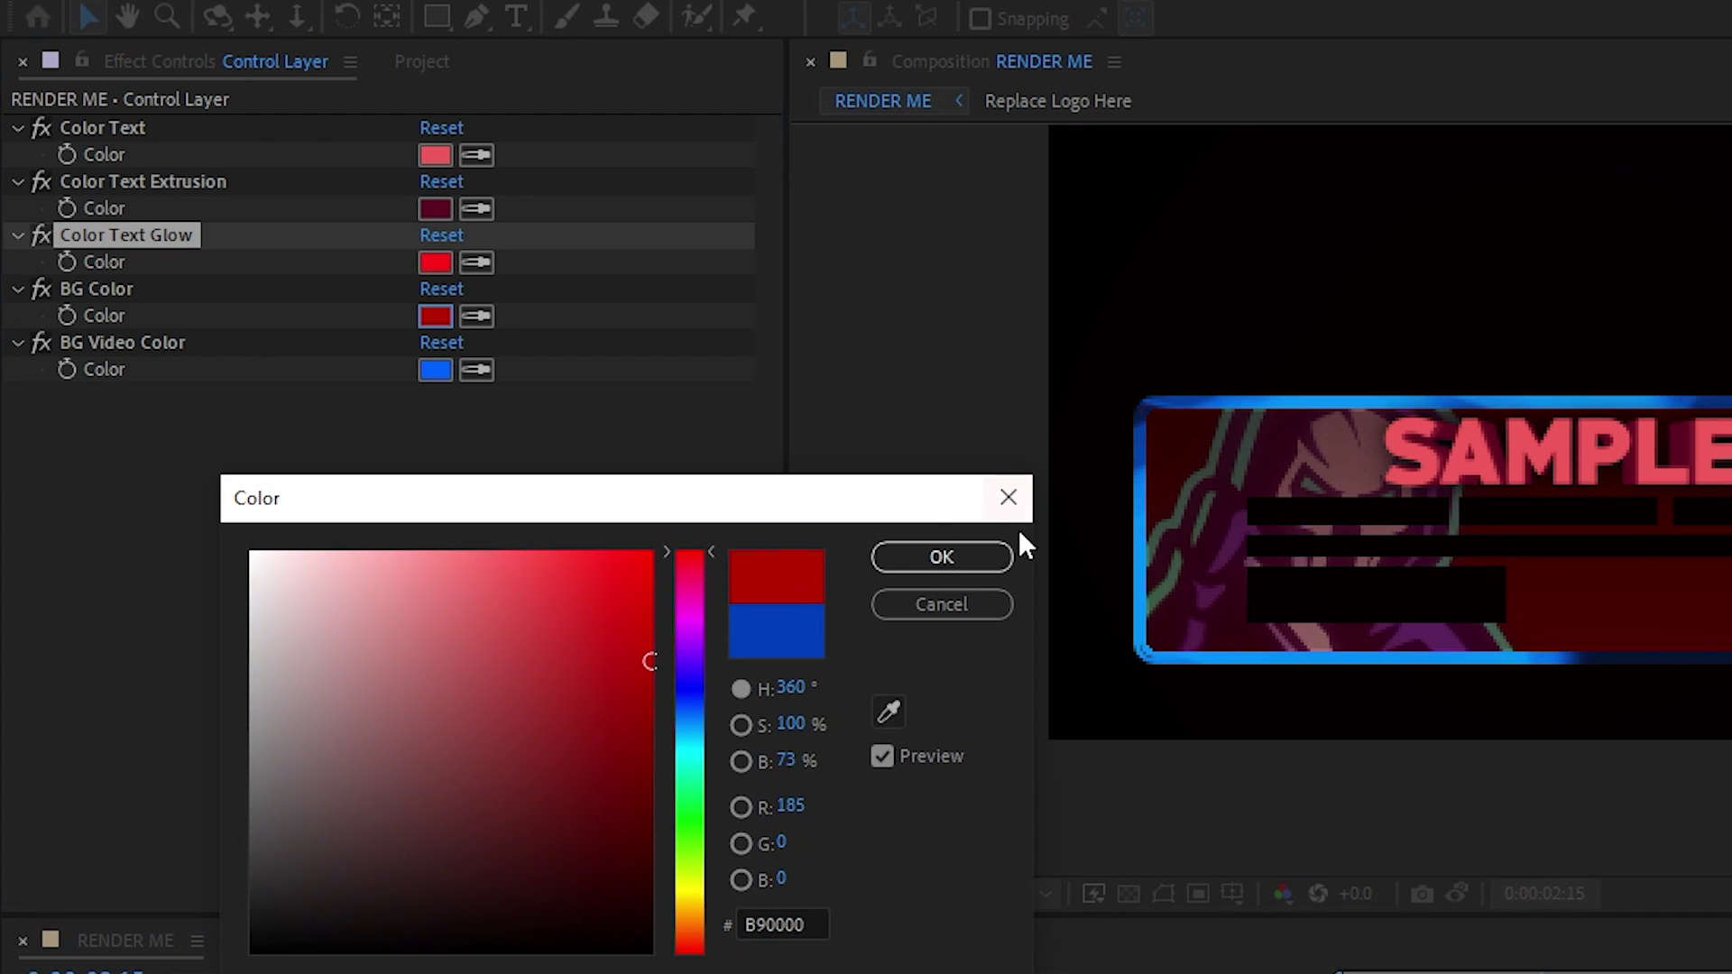
click(997, 557)
click(435, 369)
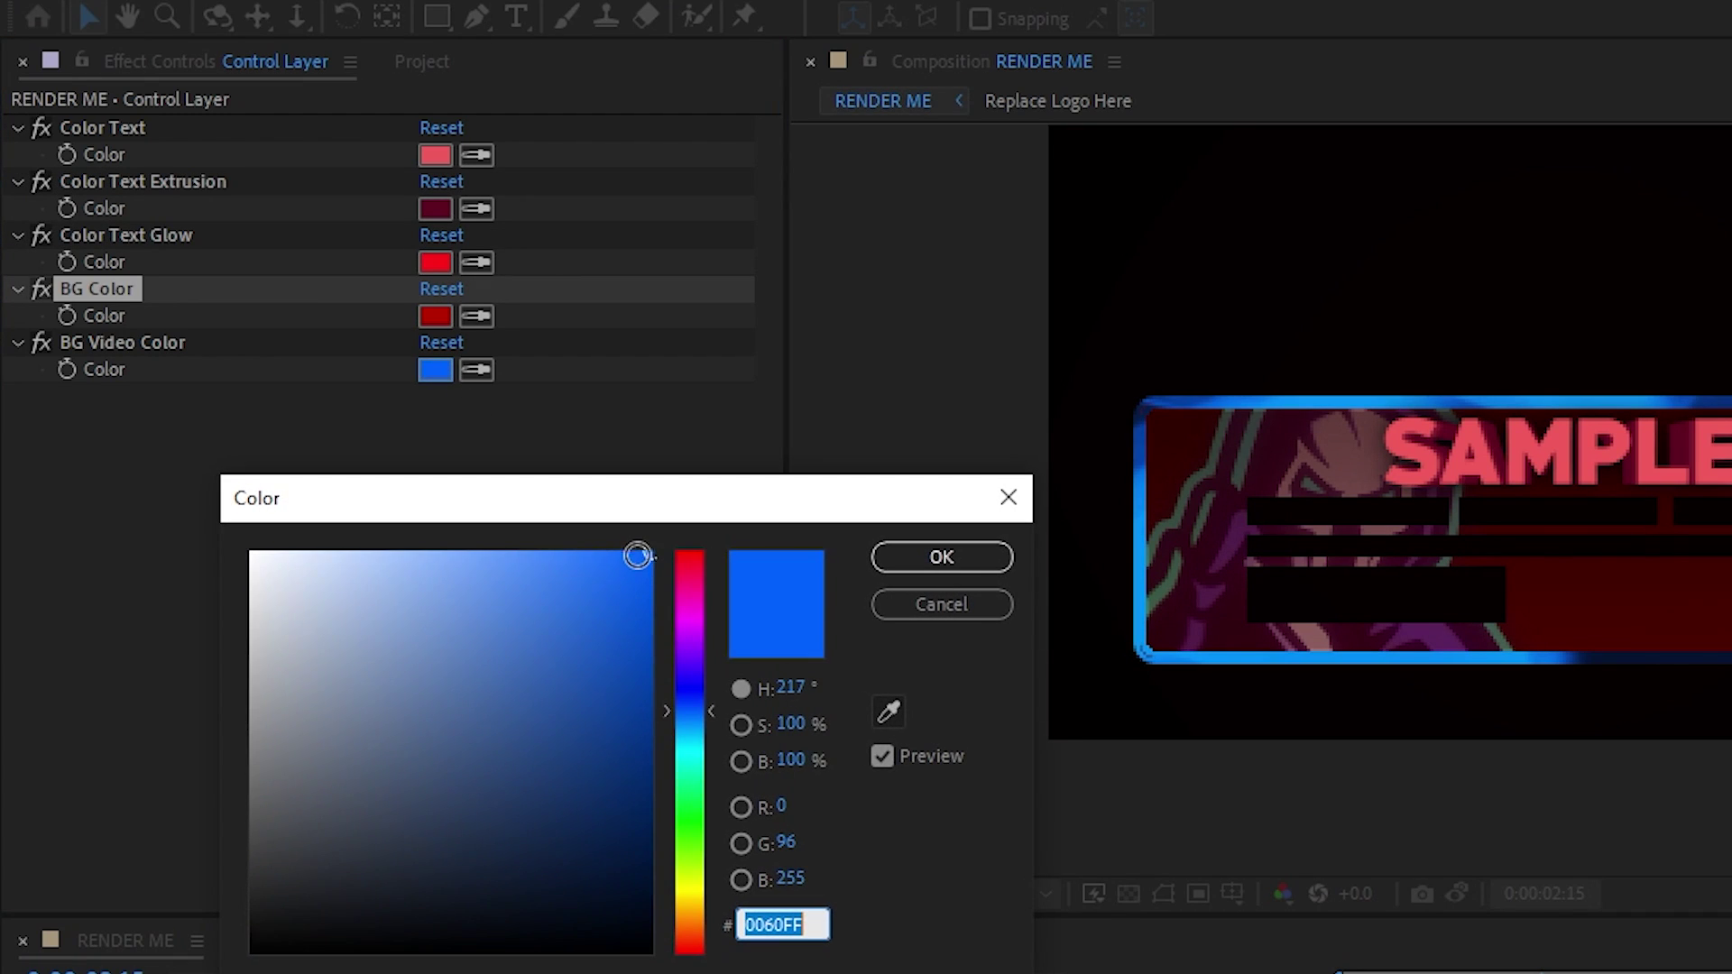
drag(706, 669, 717, 608)
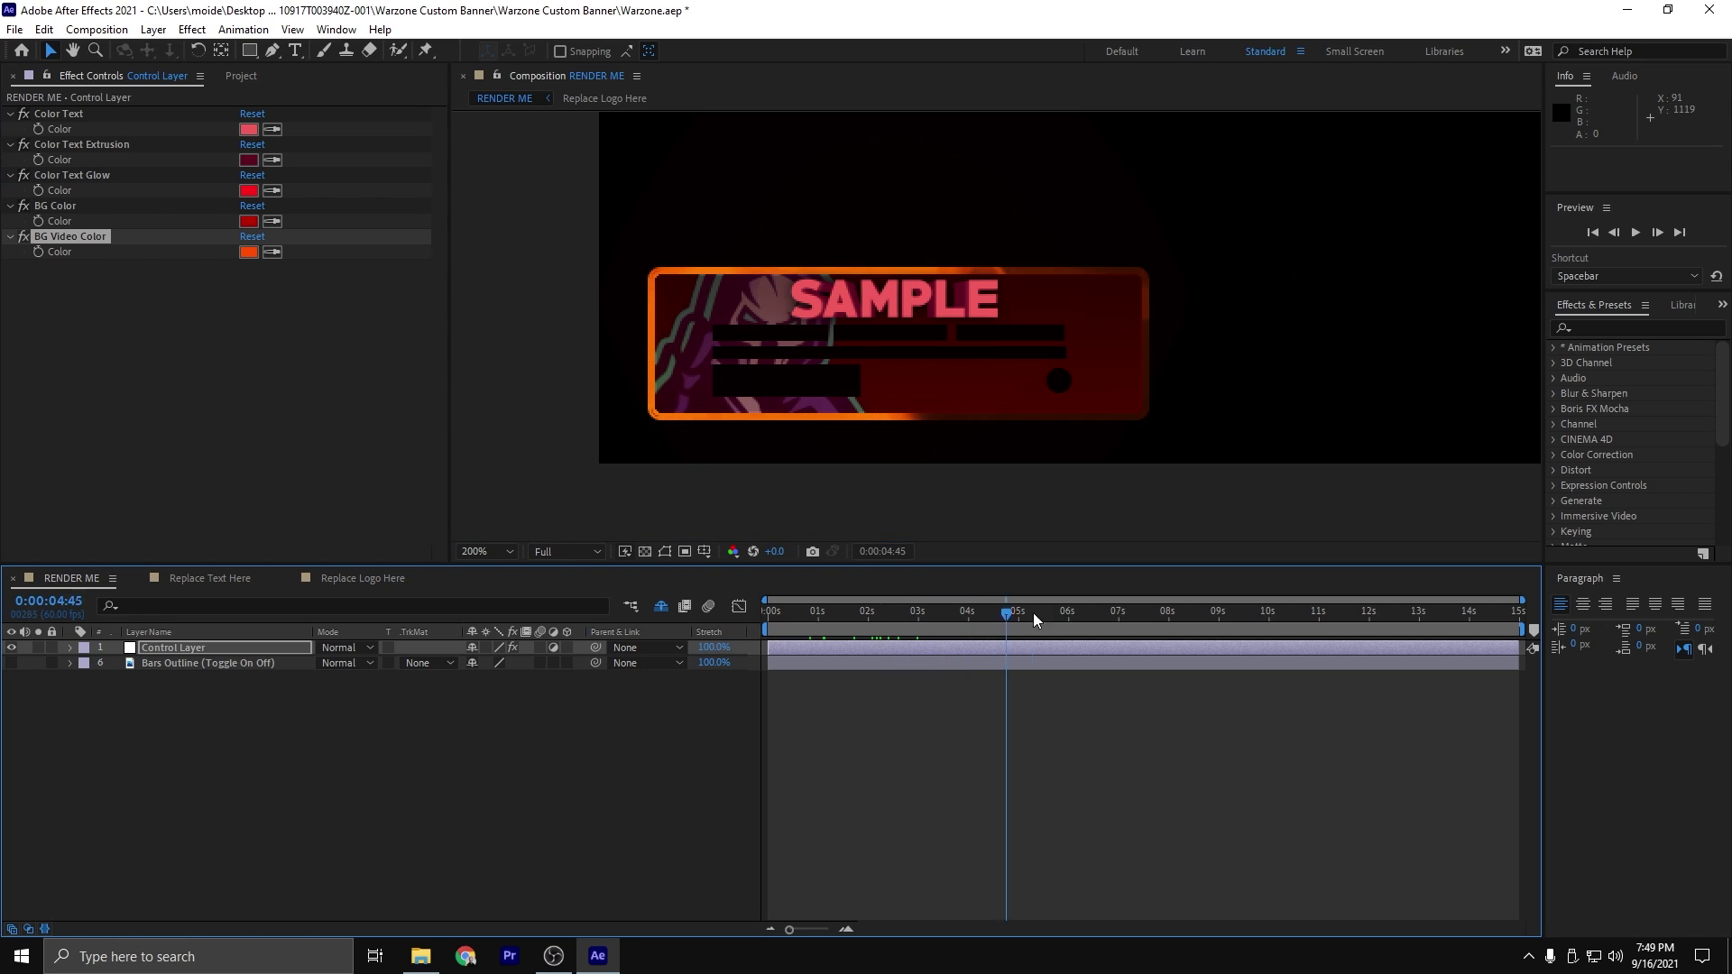
drag(1013, 613, 888, 623)
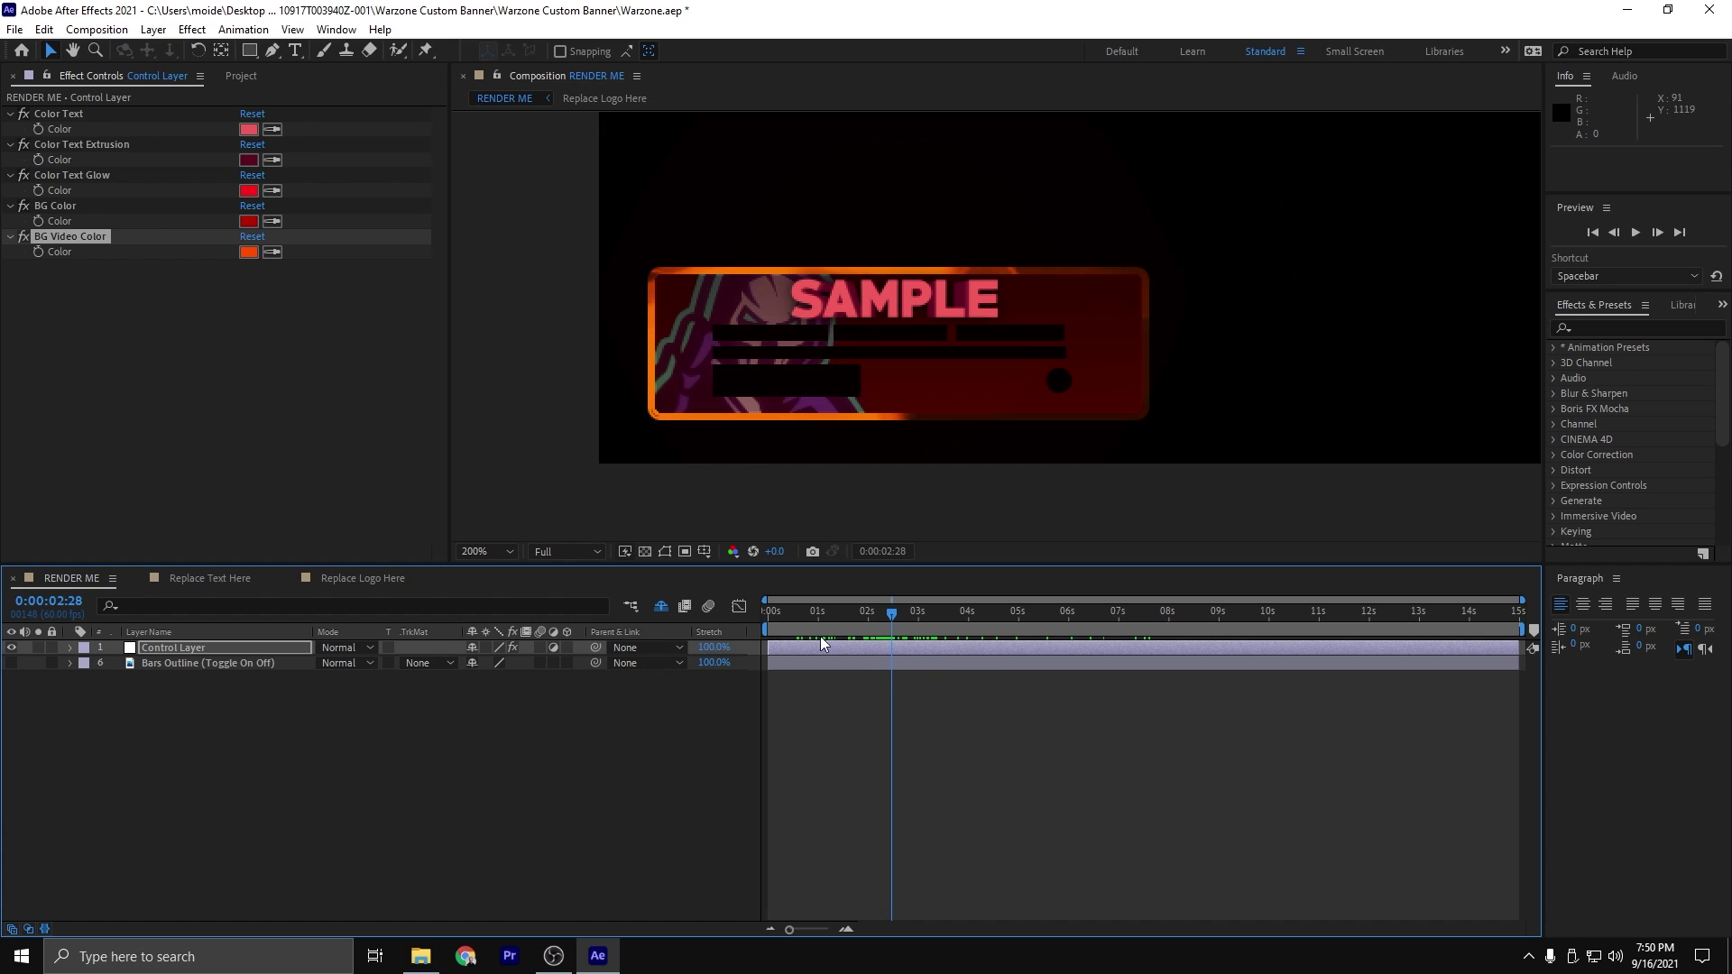
Toggle the Bars Outline (Toggle On Off) layer's visibility, leaving the white bar outlines on
click(11, 663)
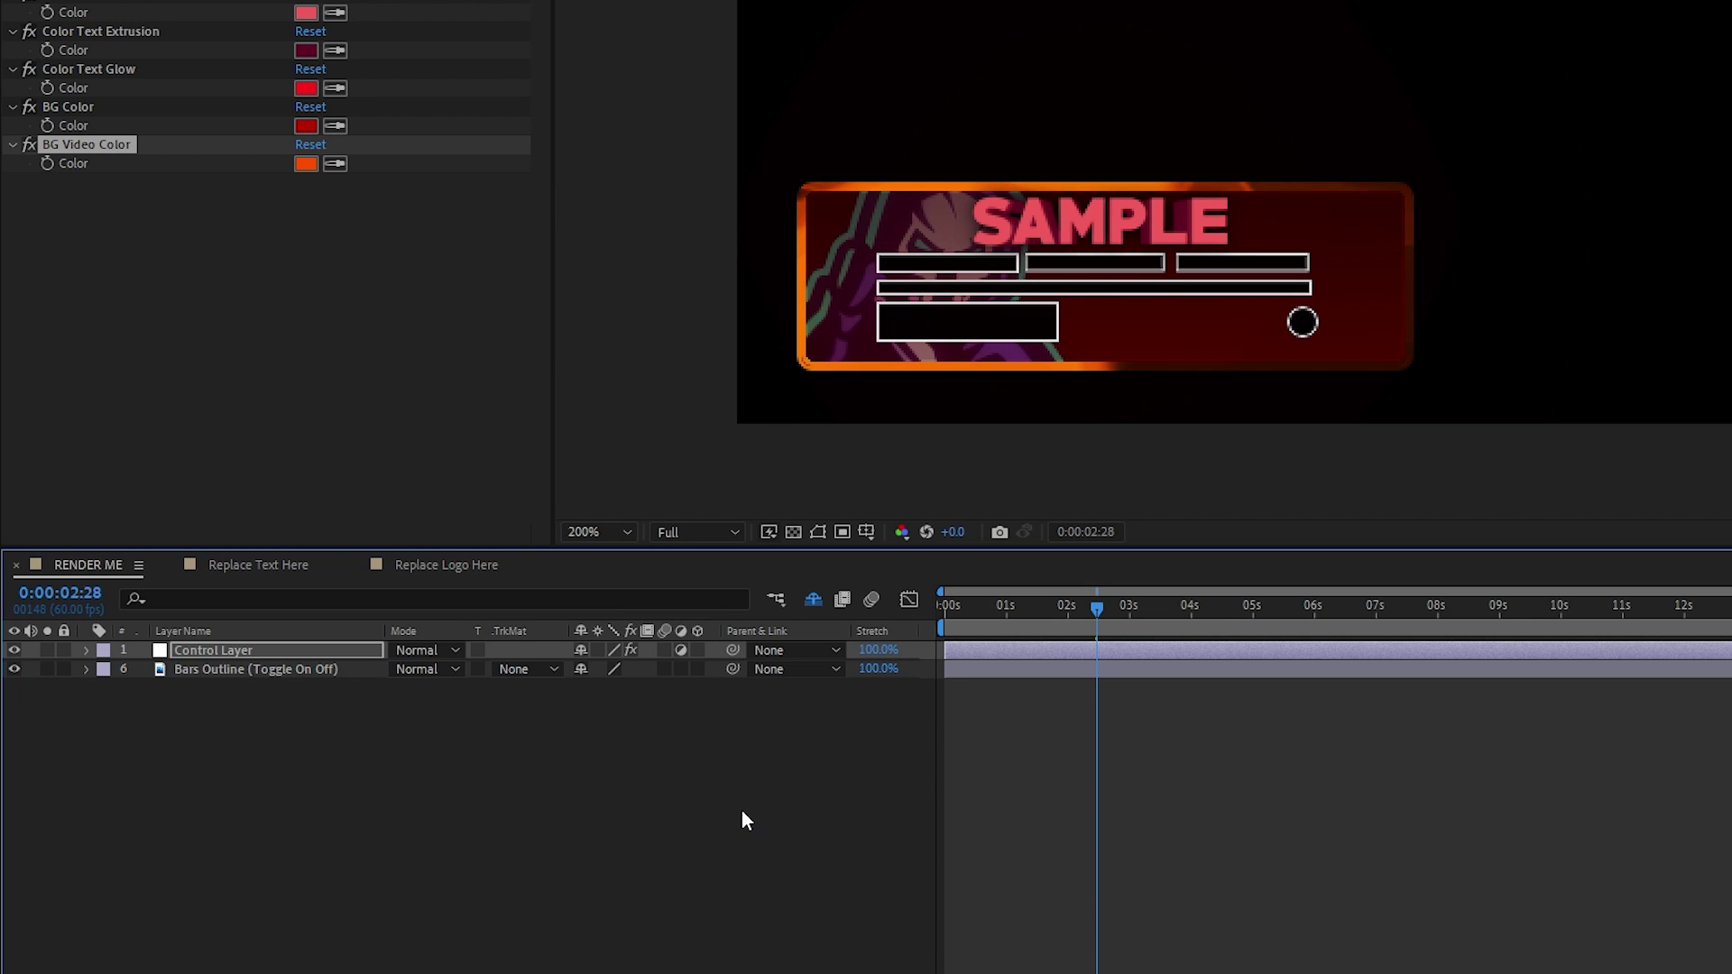
click(14, 669)
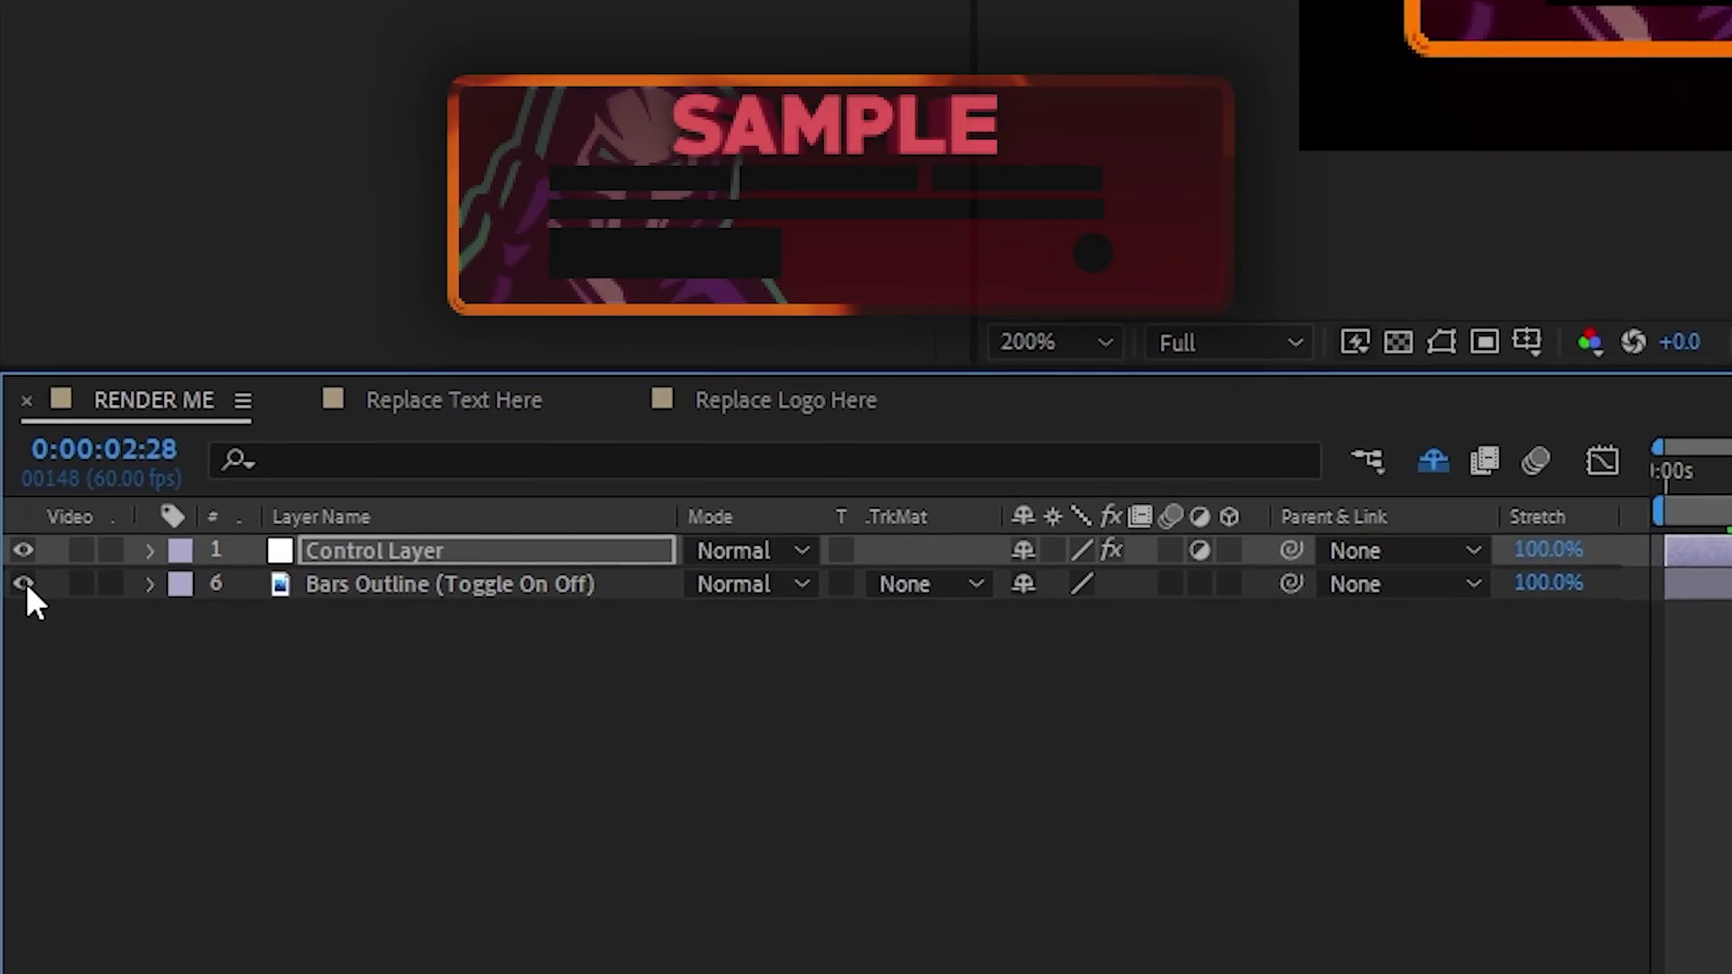
click(24, 584)
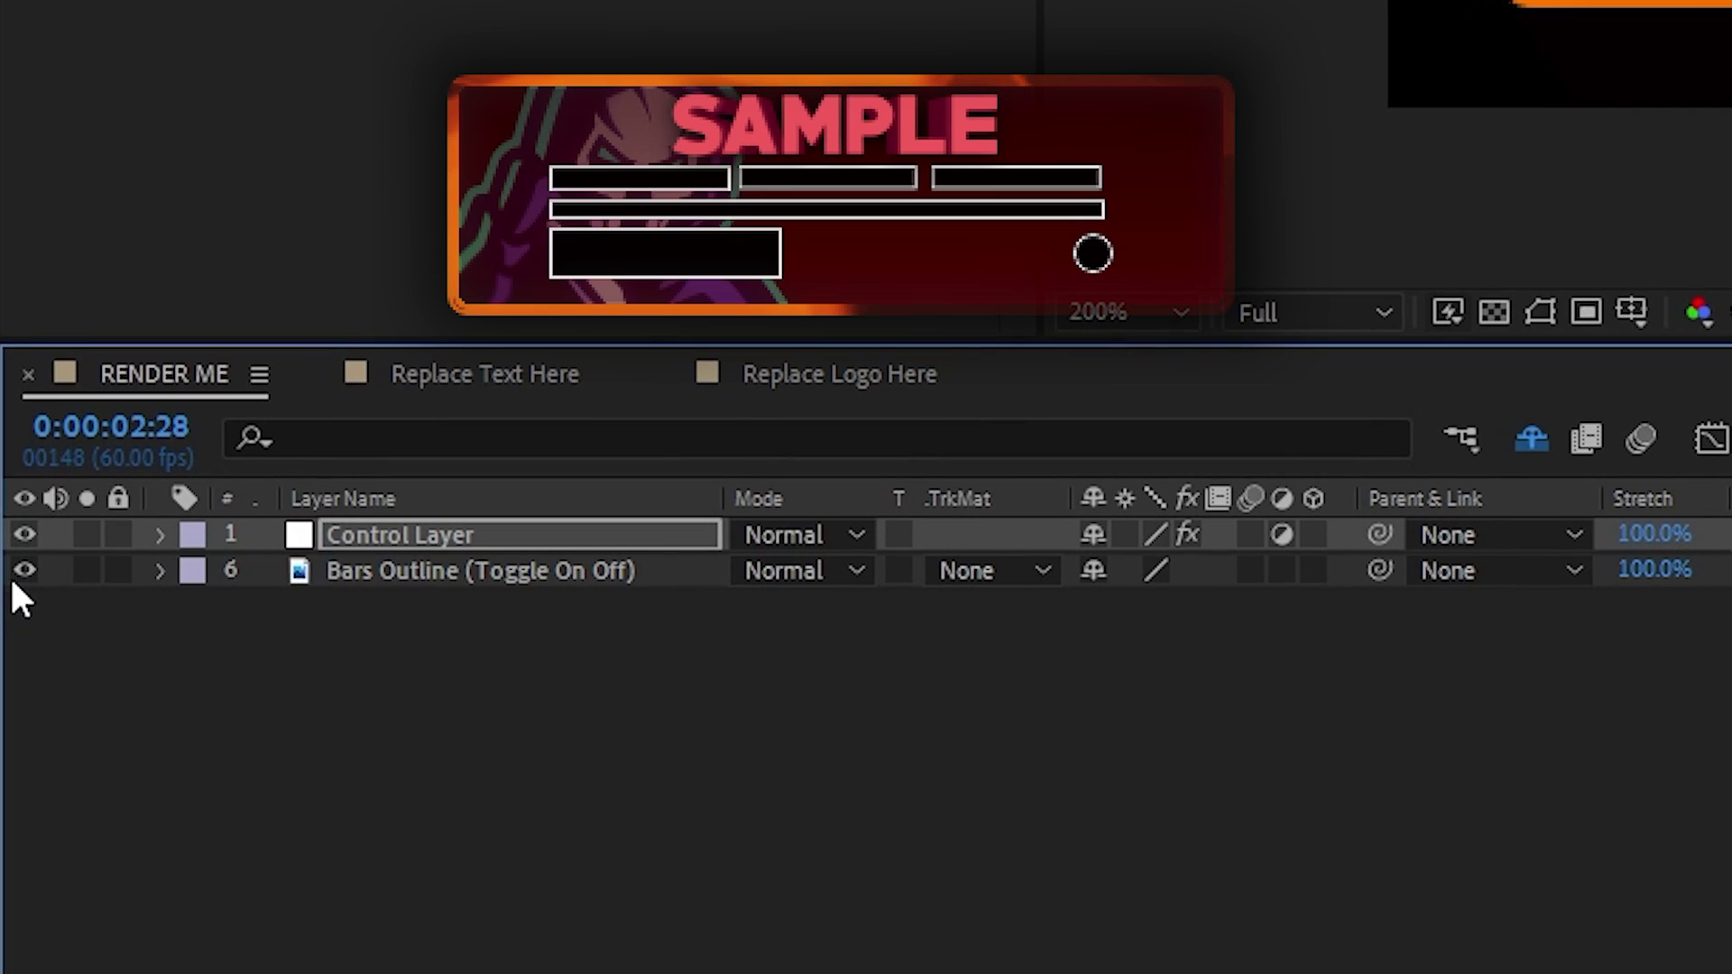
click(23, 584)
click(24, 584)
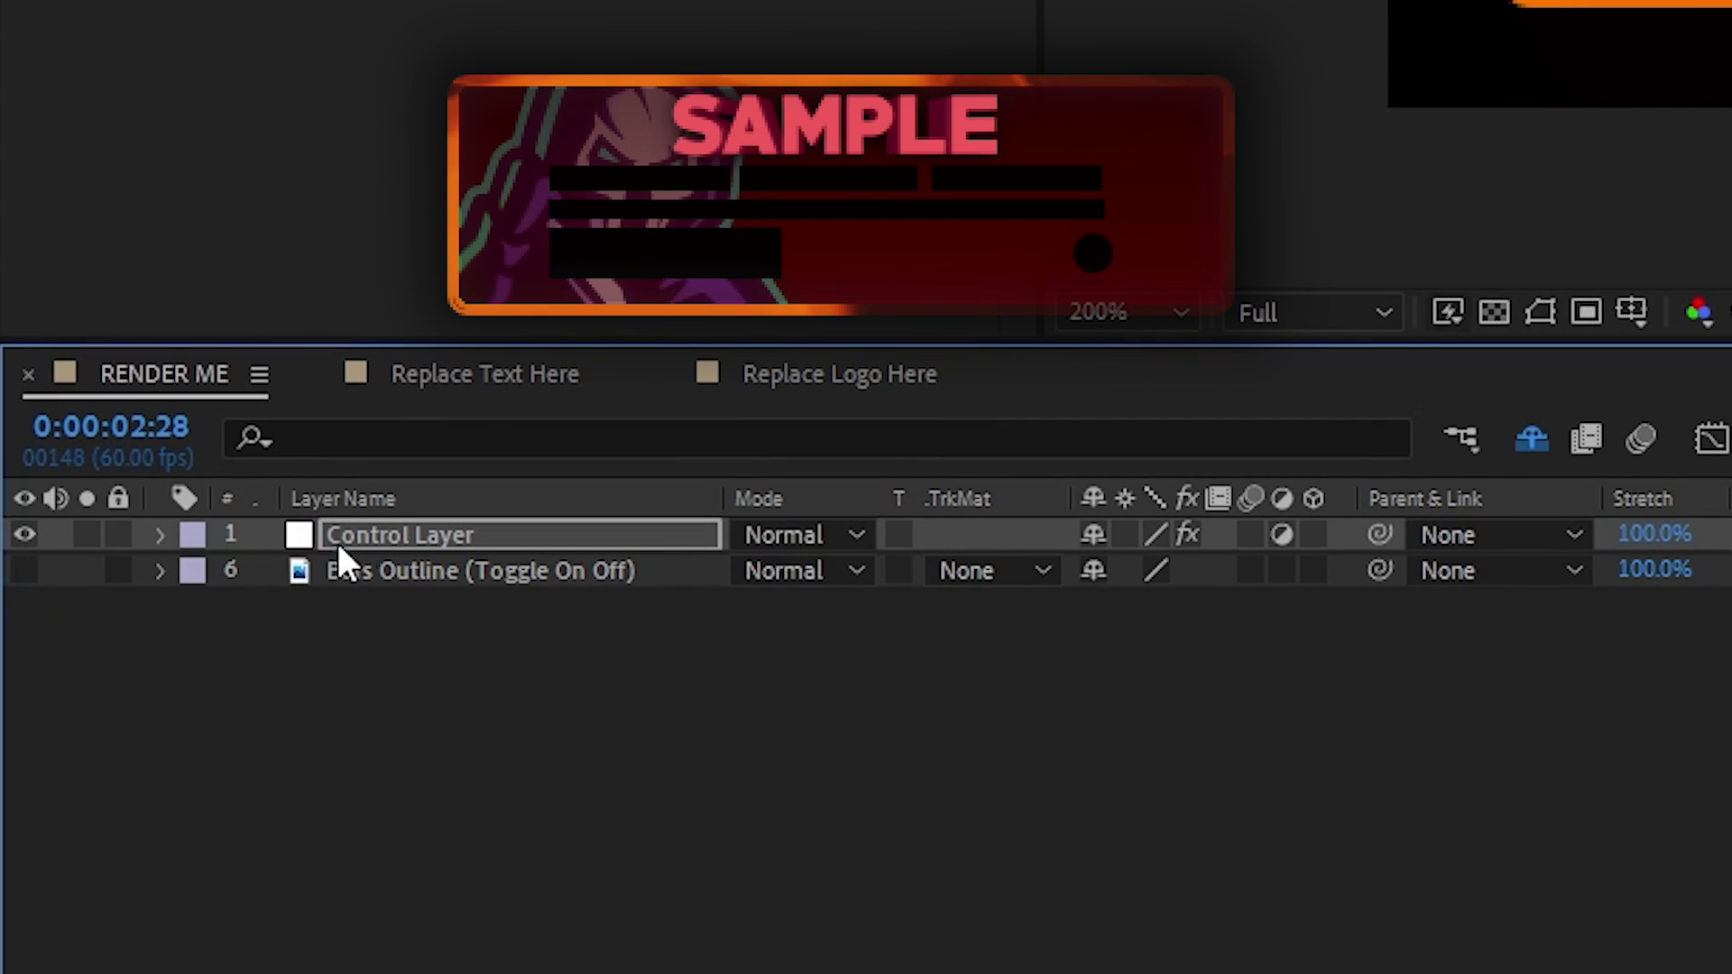
click(507, 568)
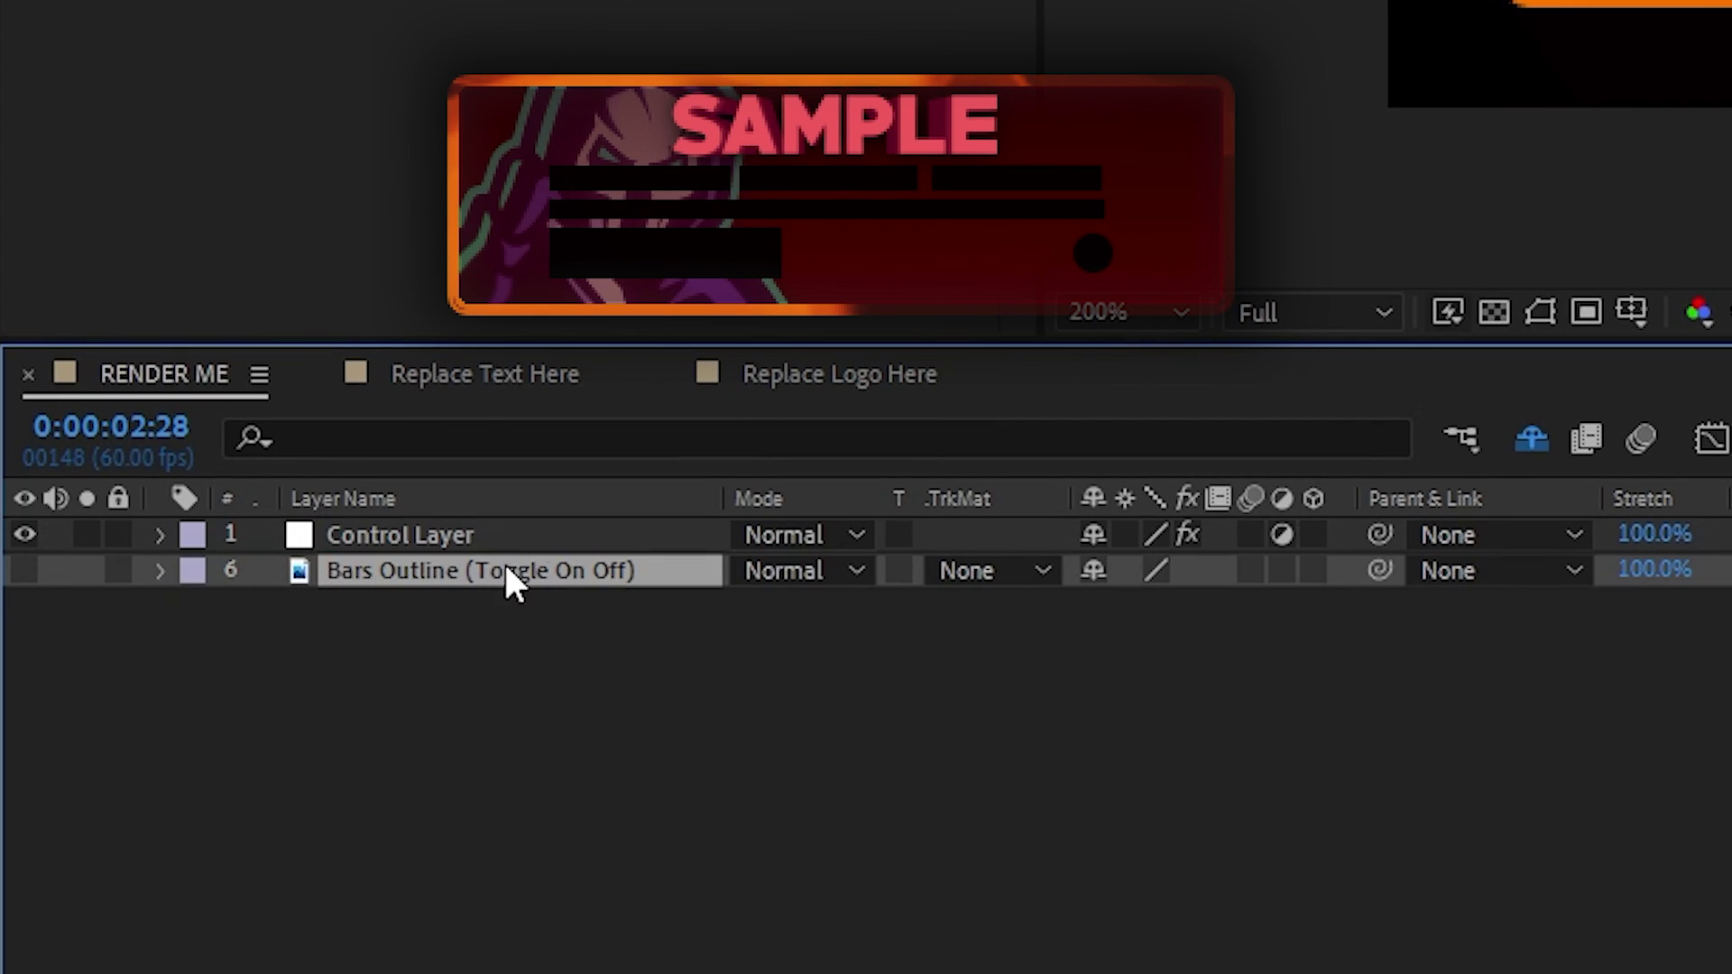
click(23, 570)
click(23, 570)
click(23, 570)
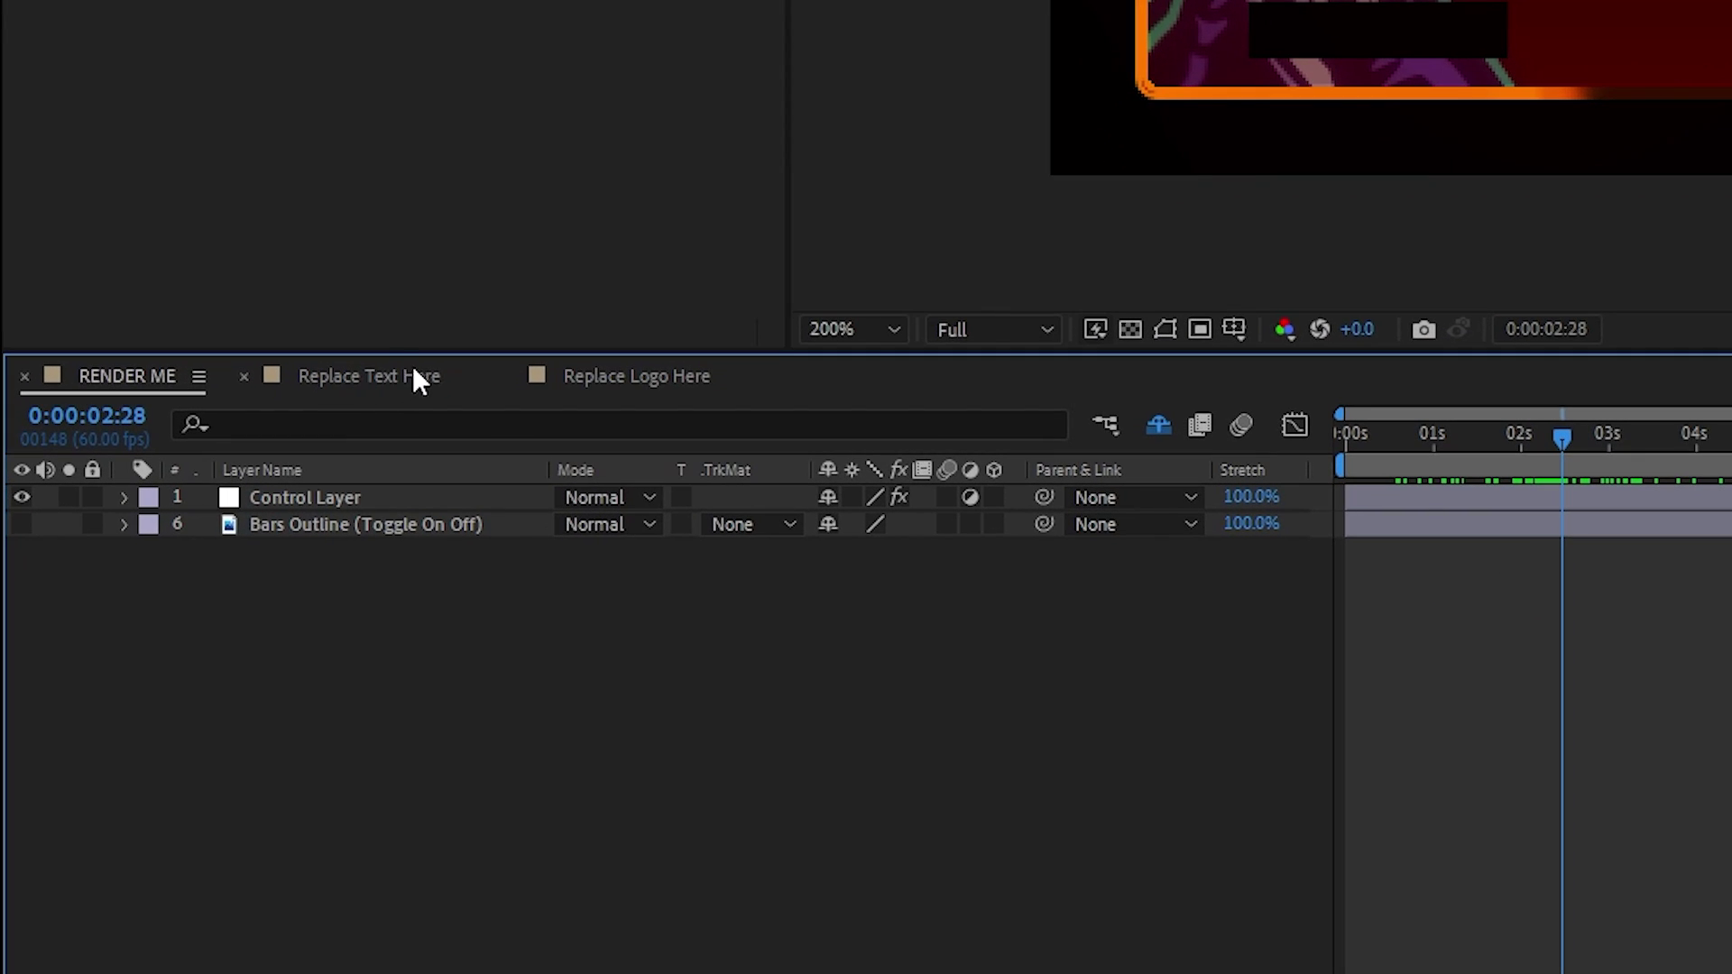
Open Replace Text Here, scrub the SAMPLE text animation, and view it over a black background
click(370, 376)
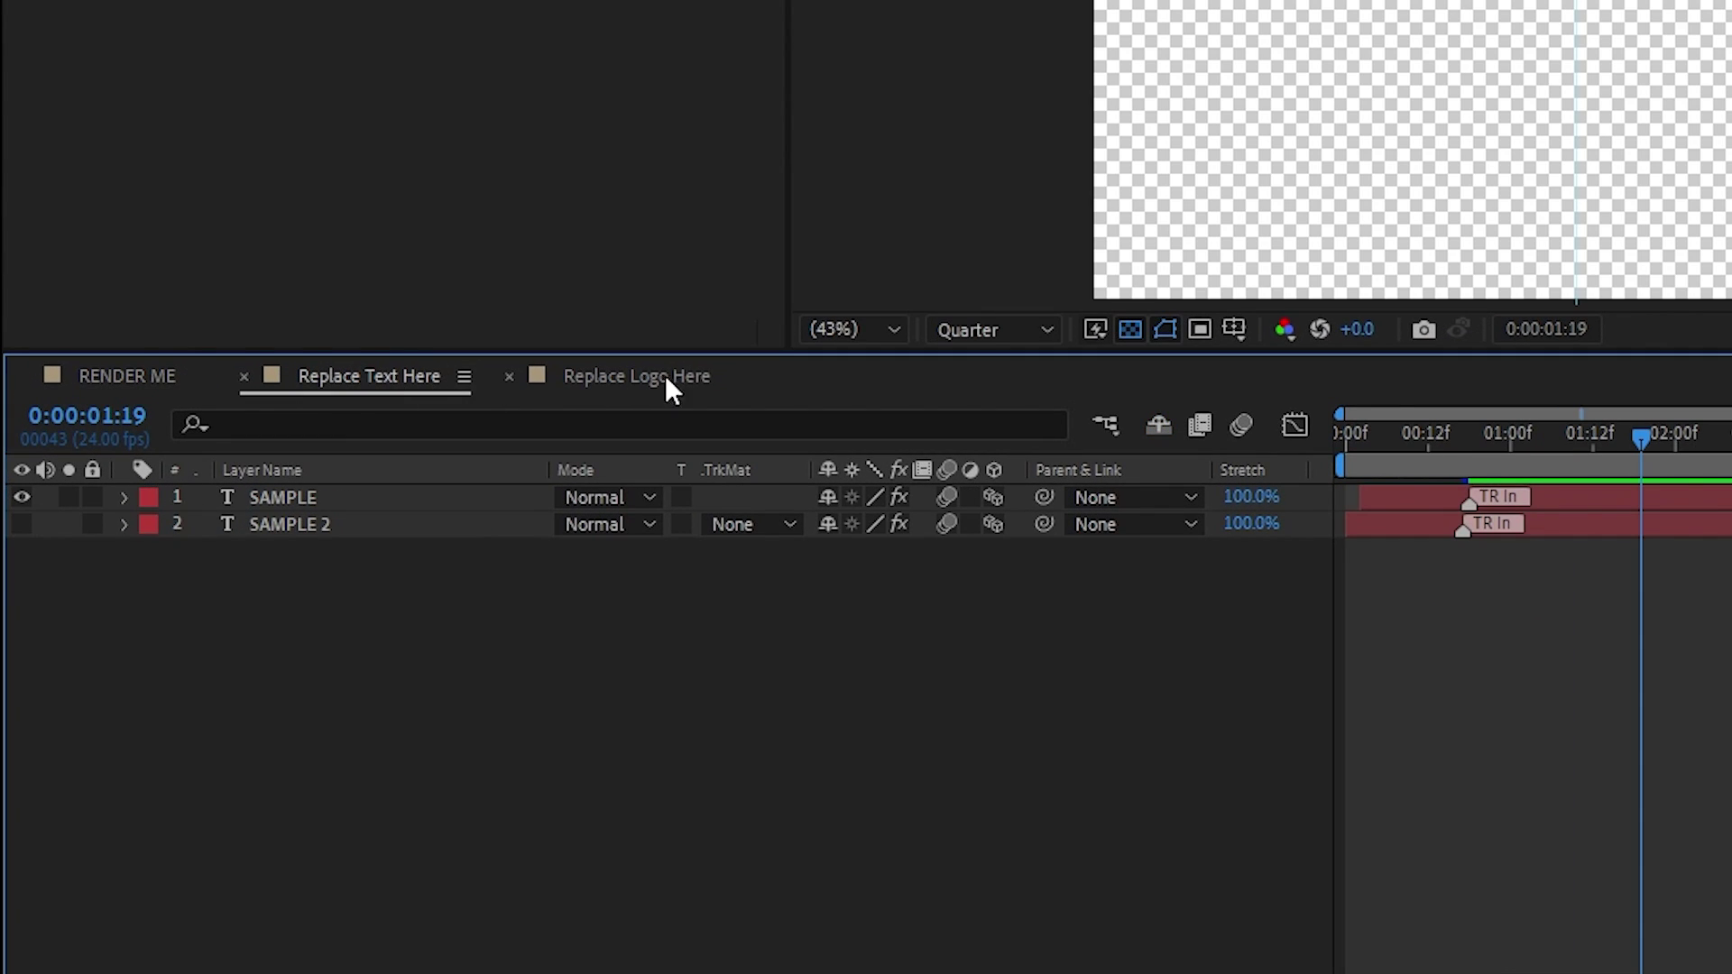
drag(1678, 446, 1431, 454)
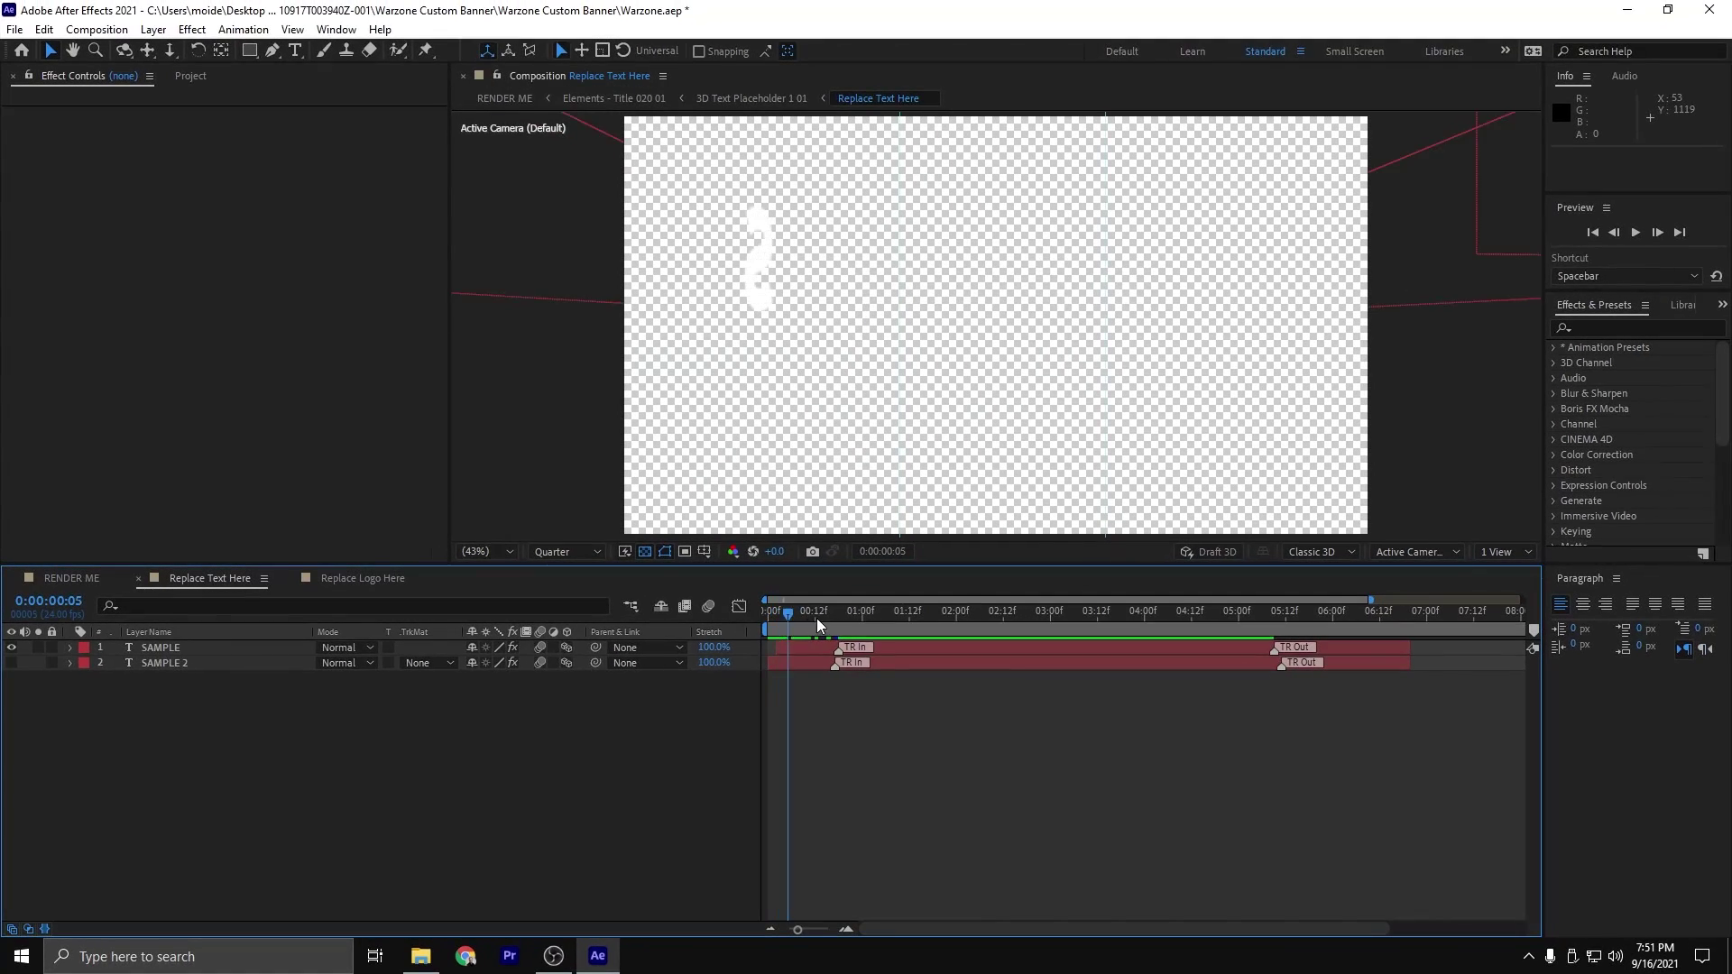
drag(818, 625, 918, 647)
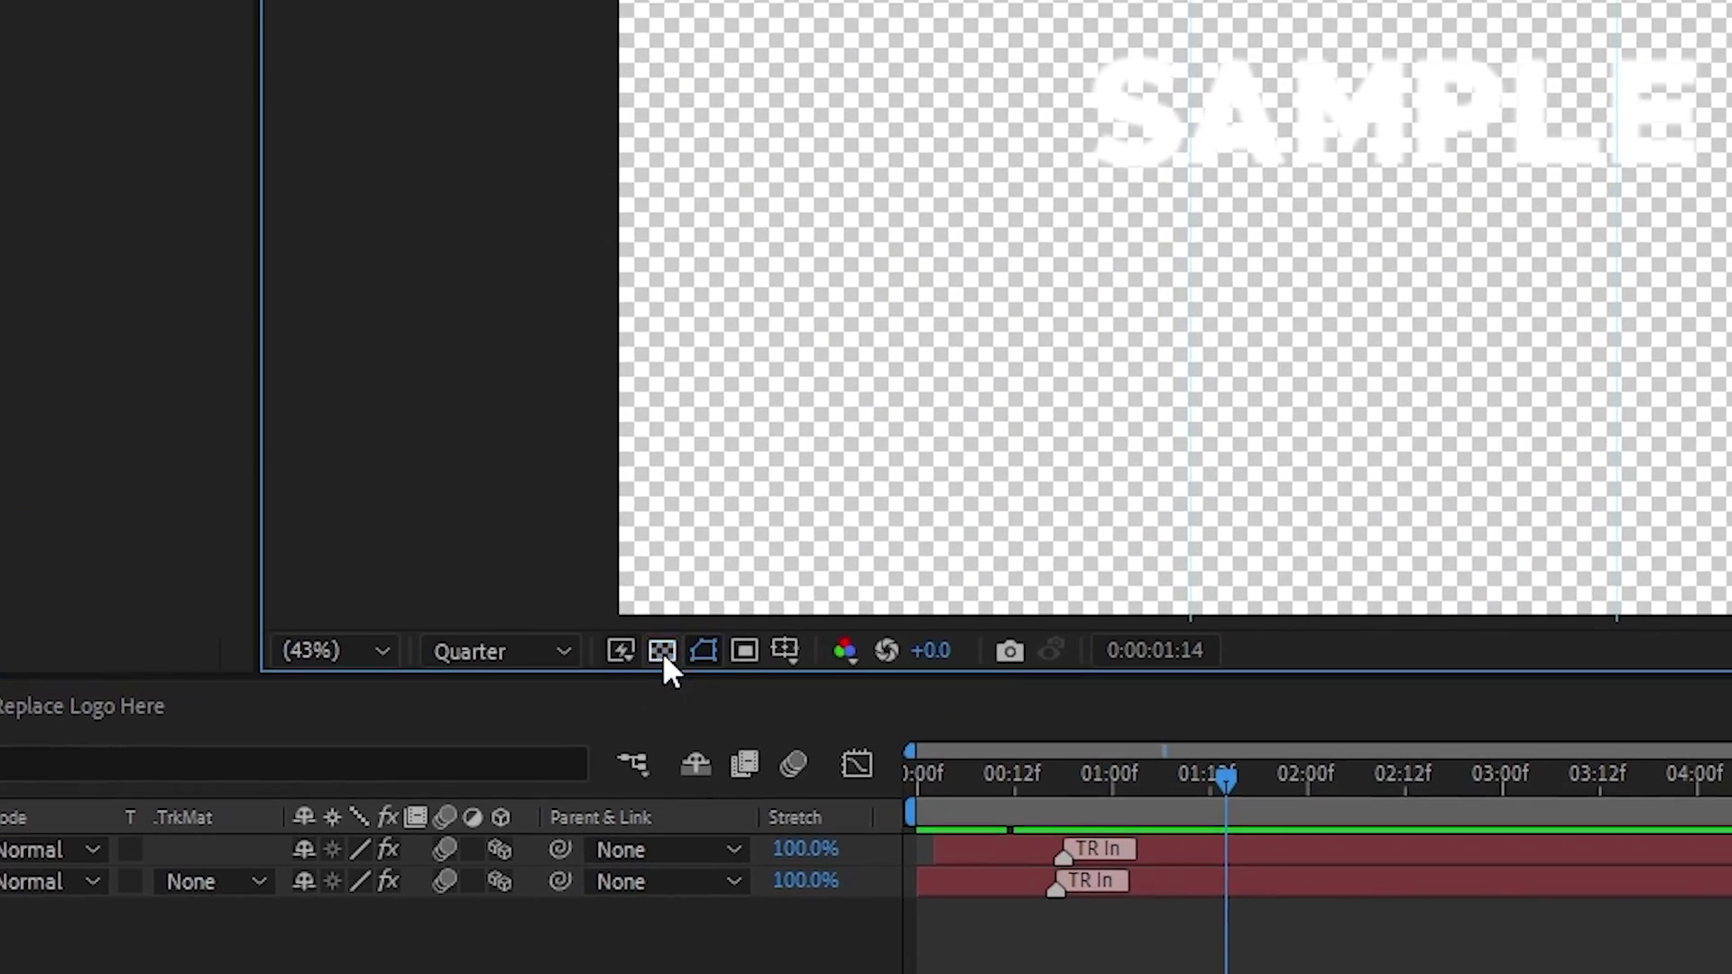
click(751, 625)
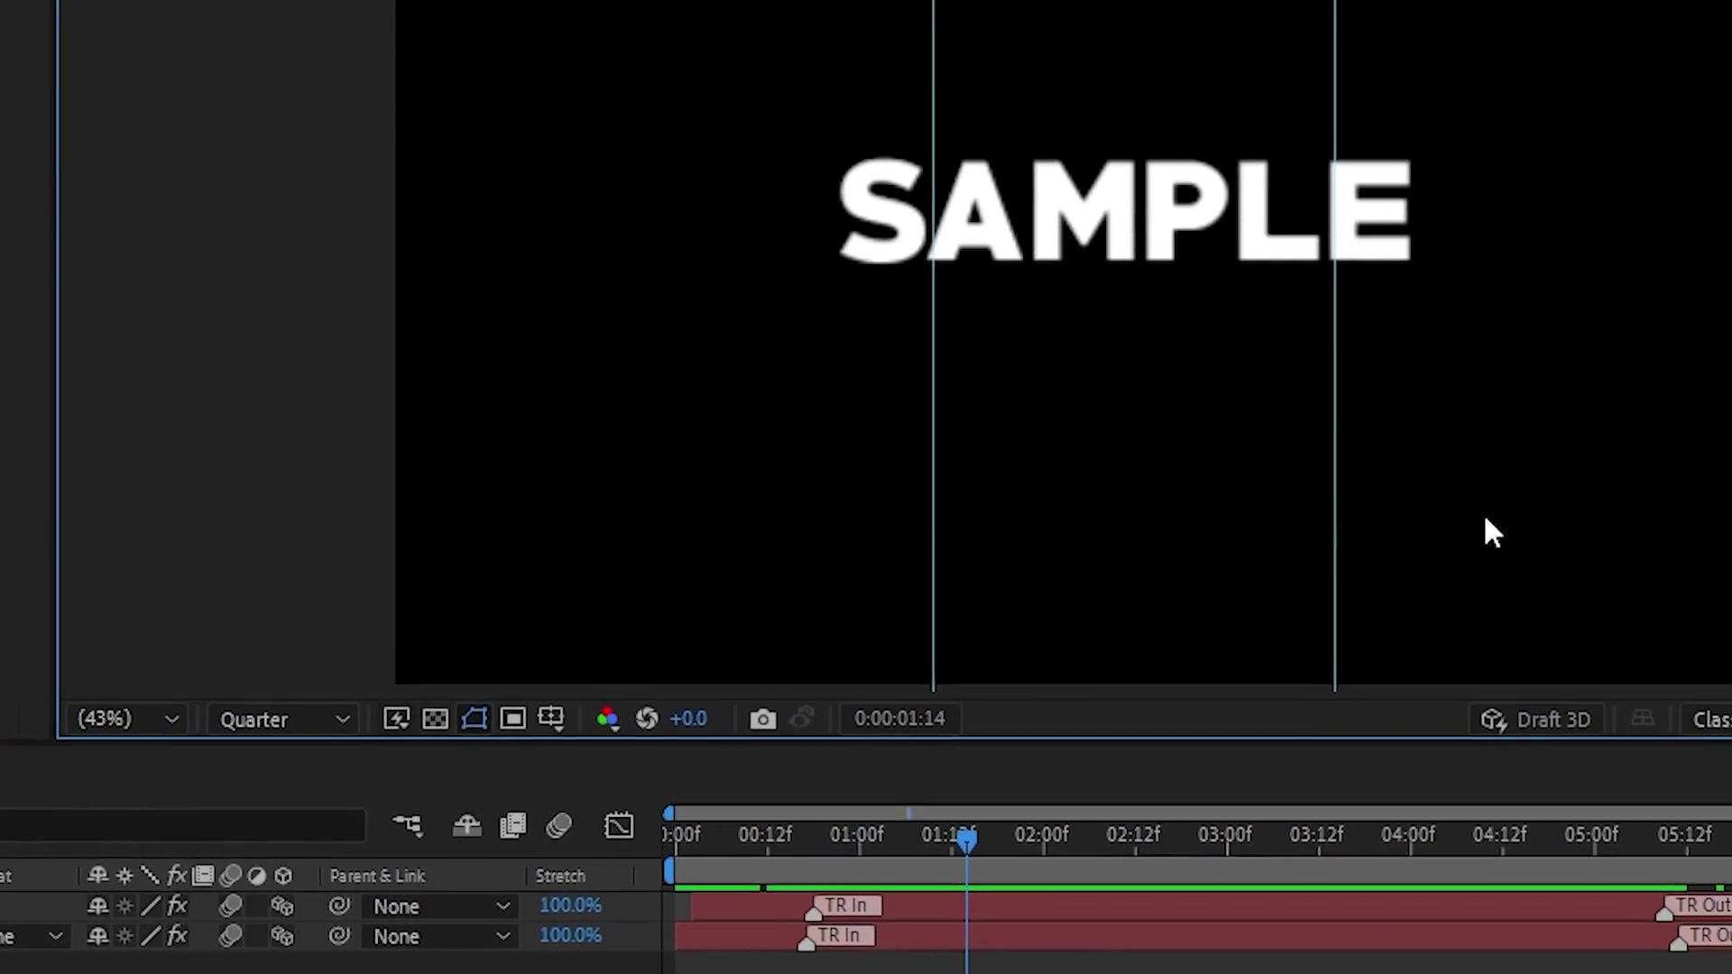
click(795, 612)
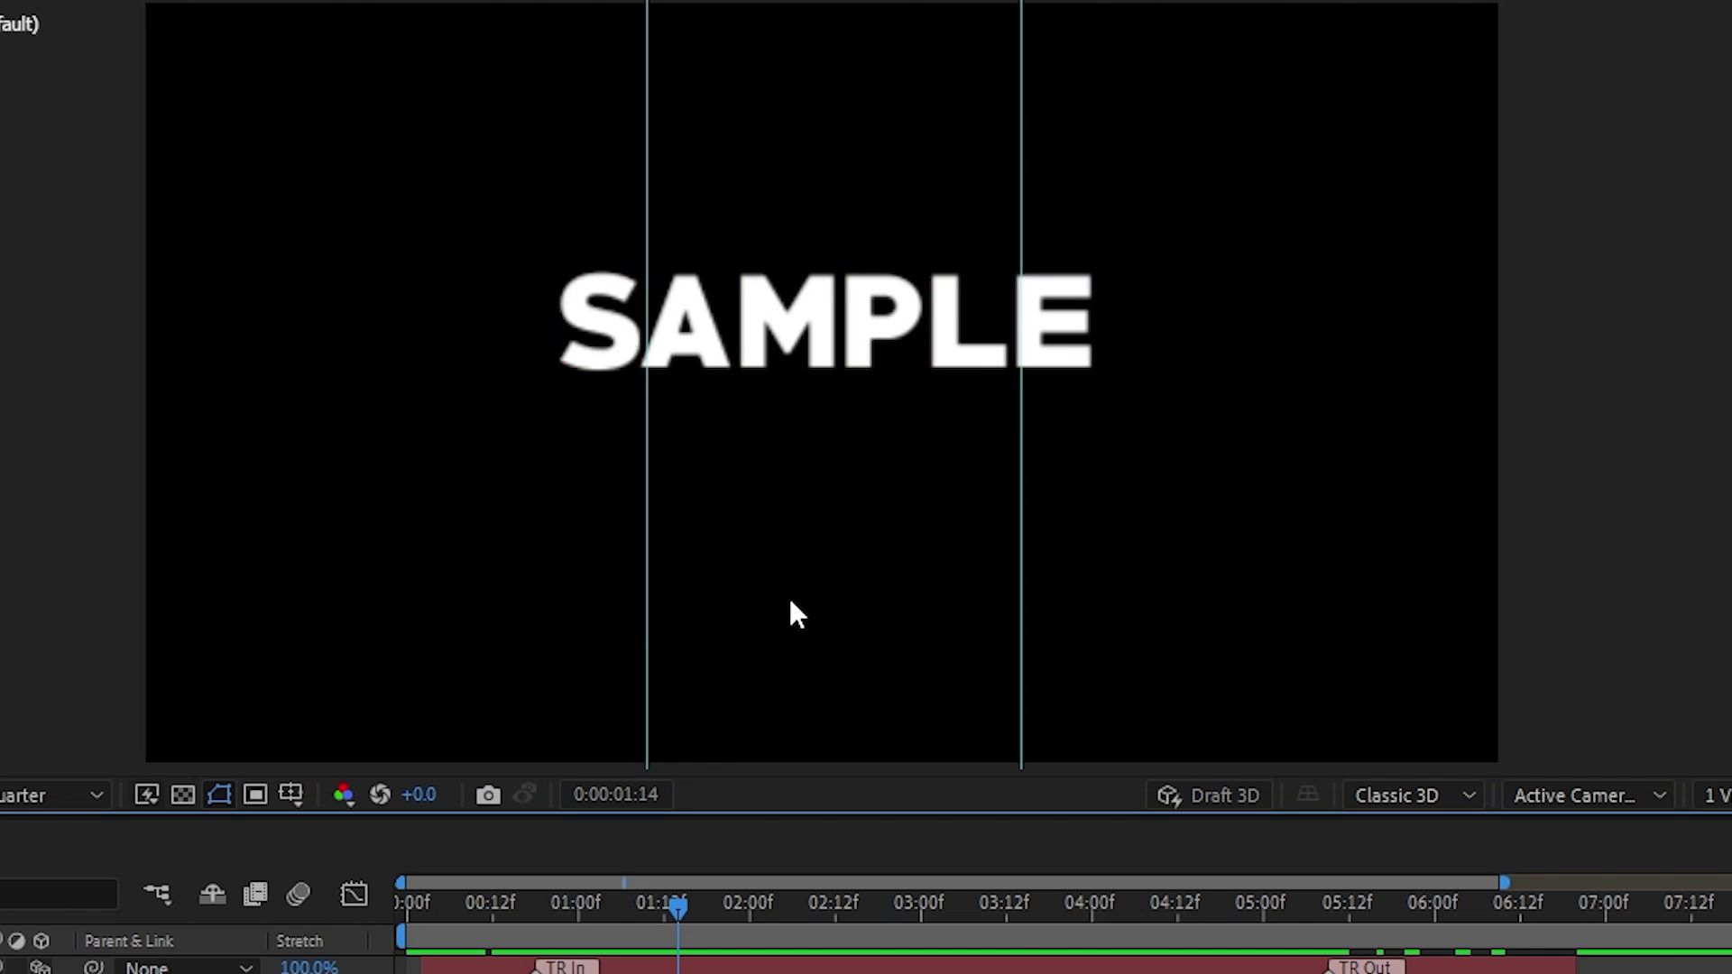
Change the SAMPLE text font to Photograph Signature, keeping the Character panel shown
click(1044, 348)
double_click(883, 332)
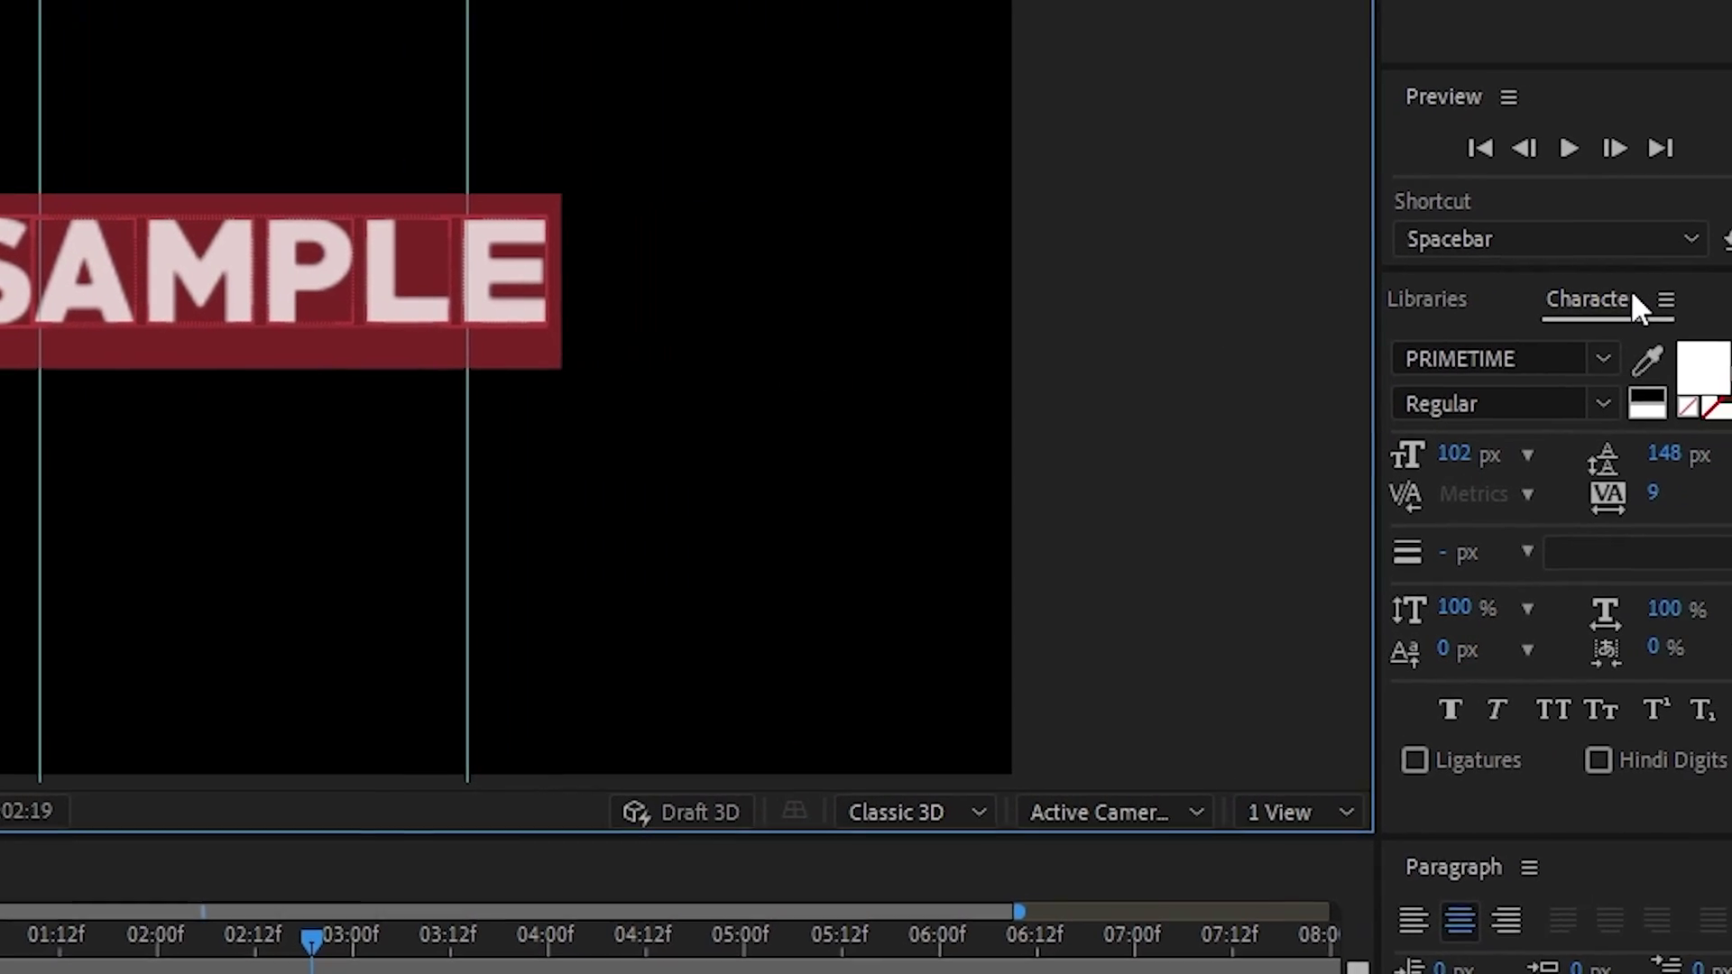
click(1568, 355)
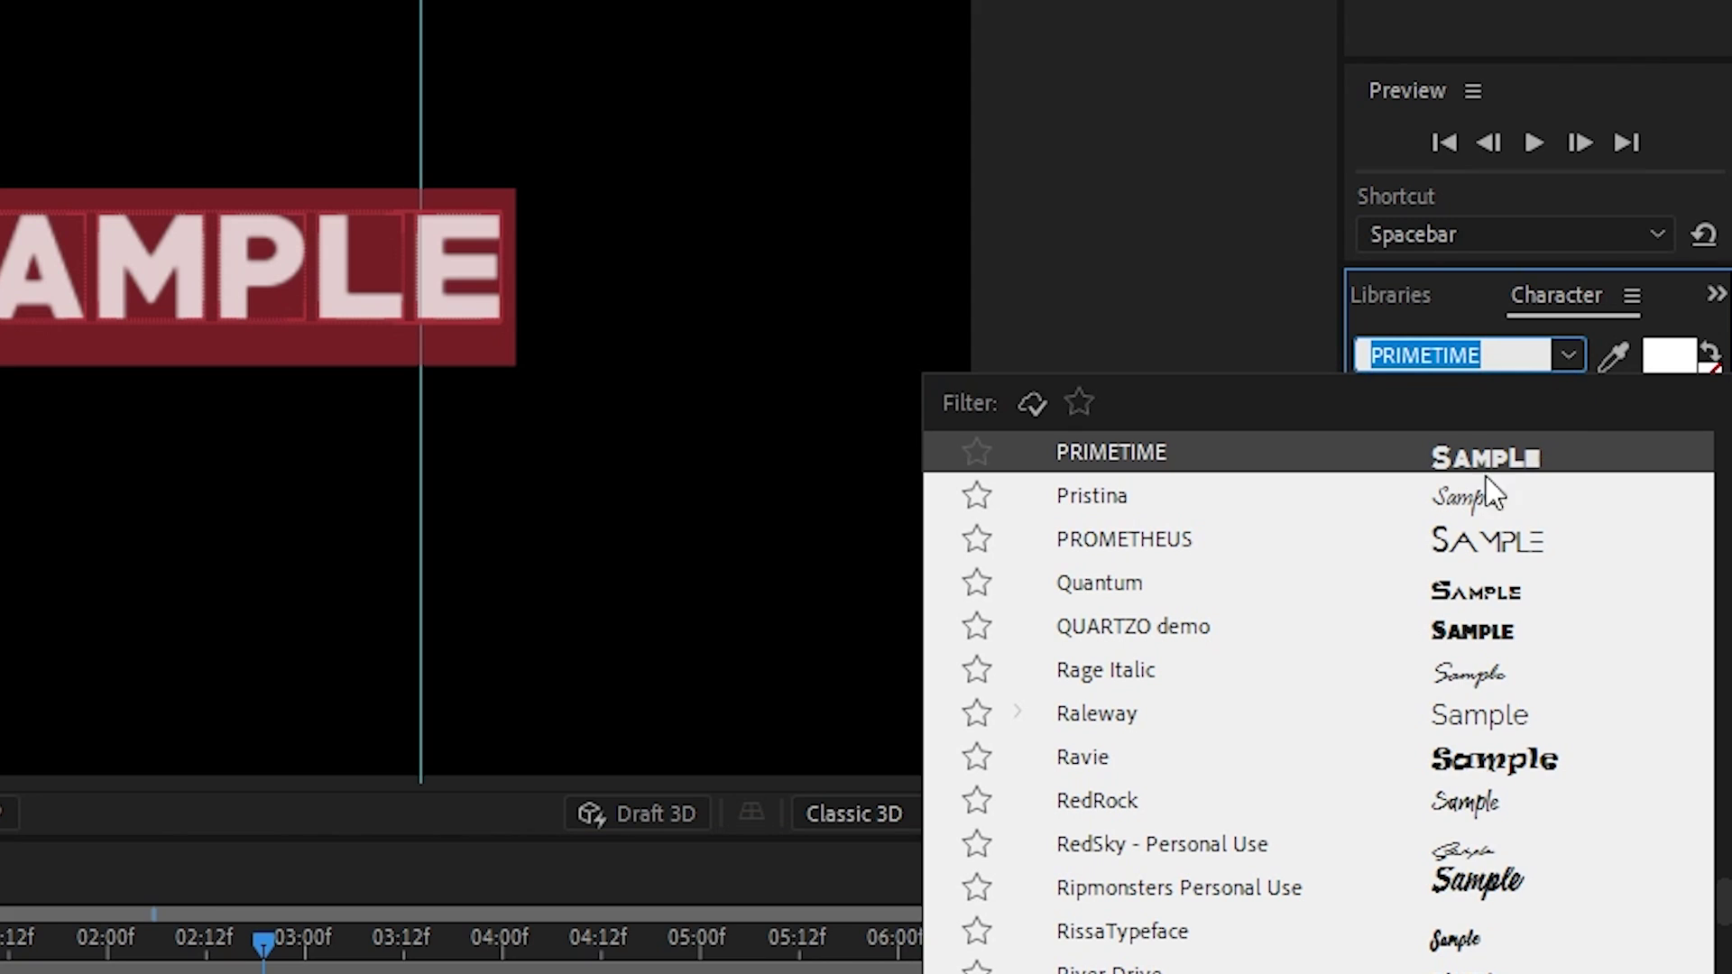
scroll(1415, 686, down, 2)
scroll(1390, 722, down, 2)
scroll(1322, 774, up, 12)
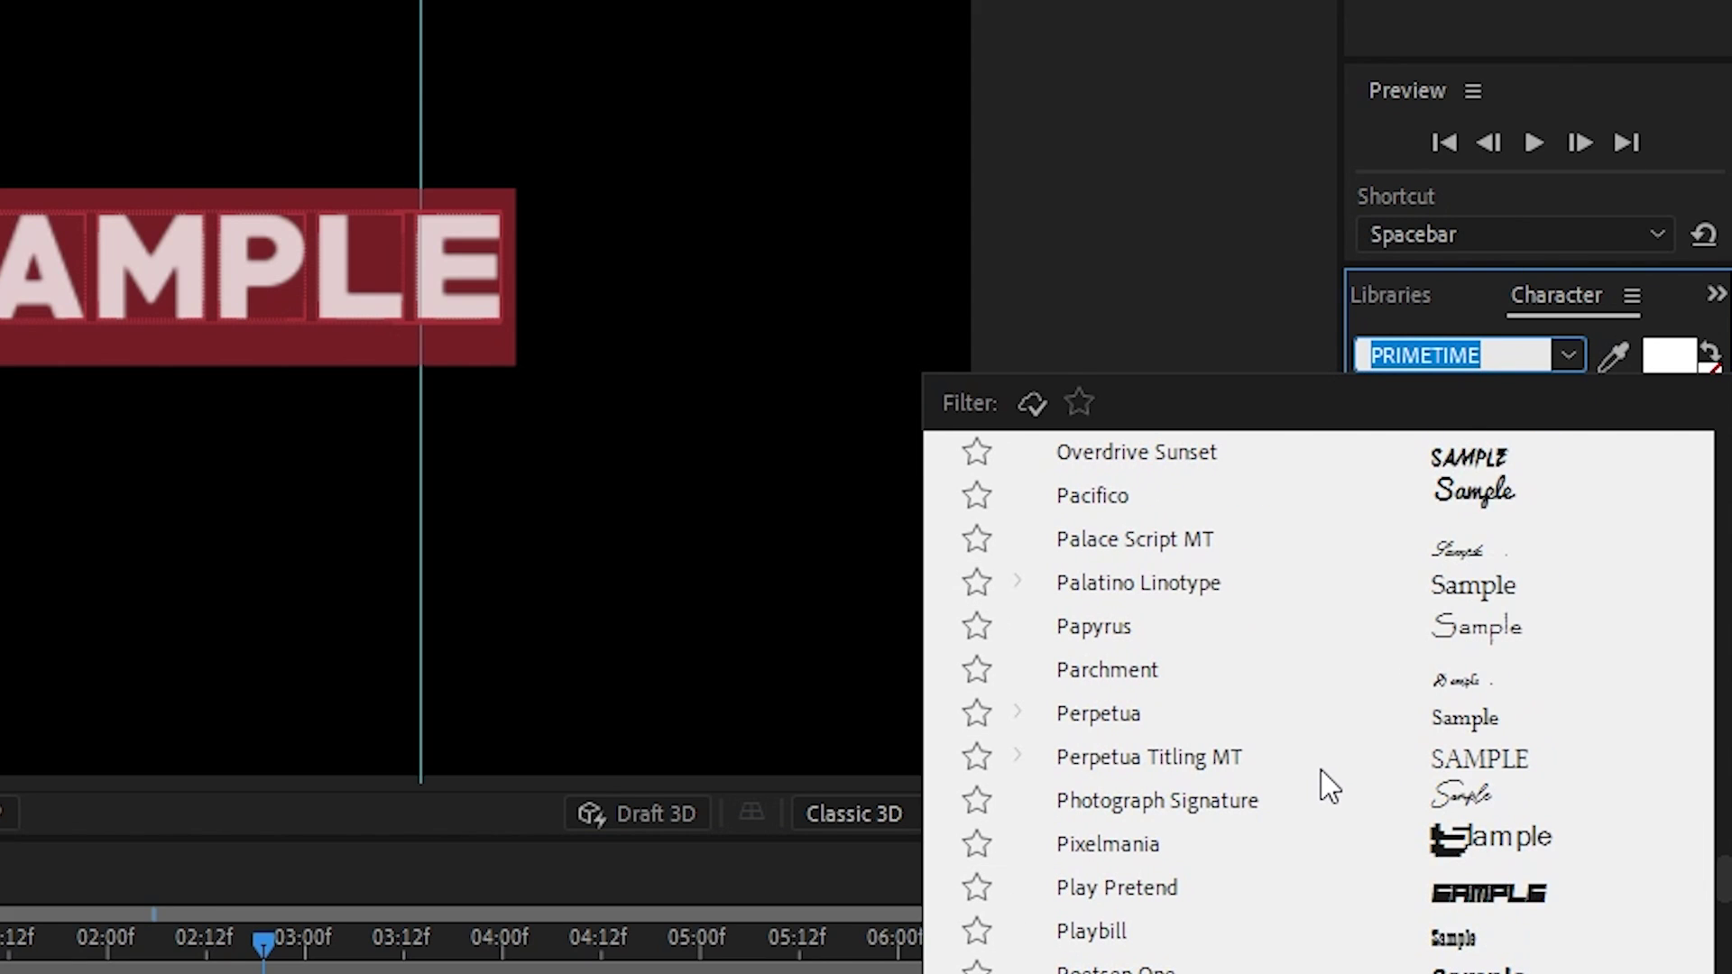
scroll(1316, 781, up, 5)
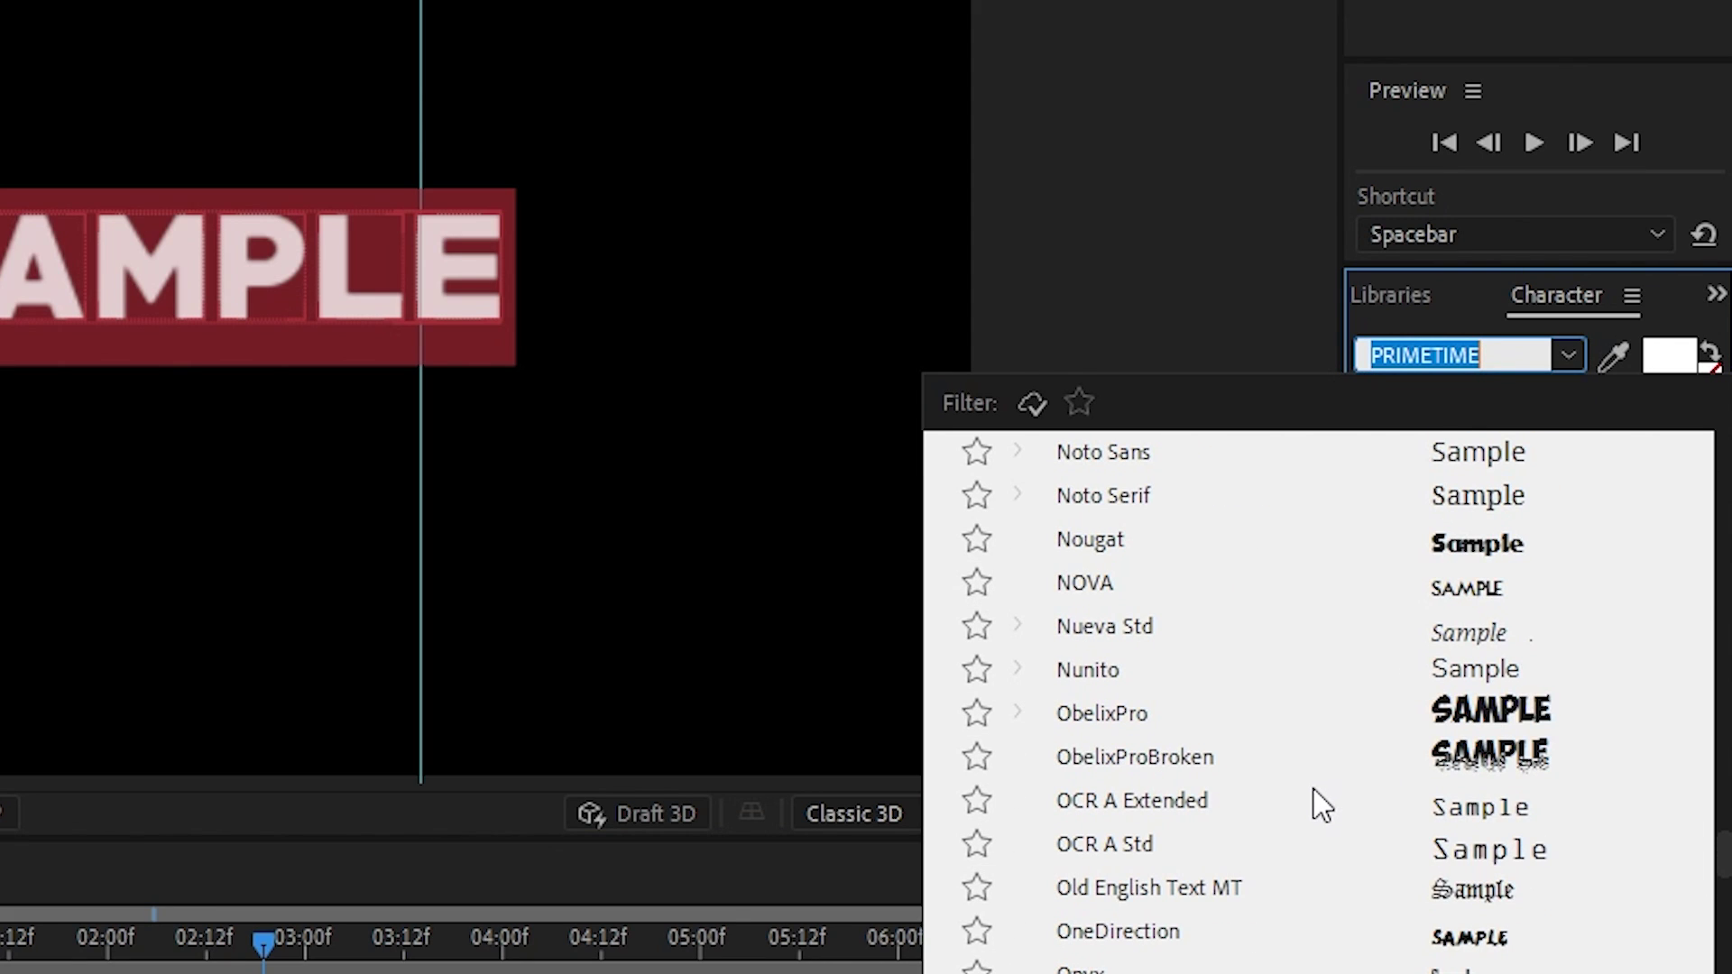
scroll(1315, 783, down, 10)
click(1316, 783)
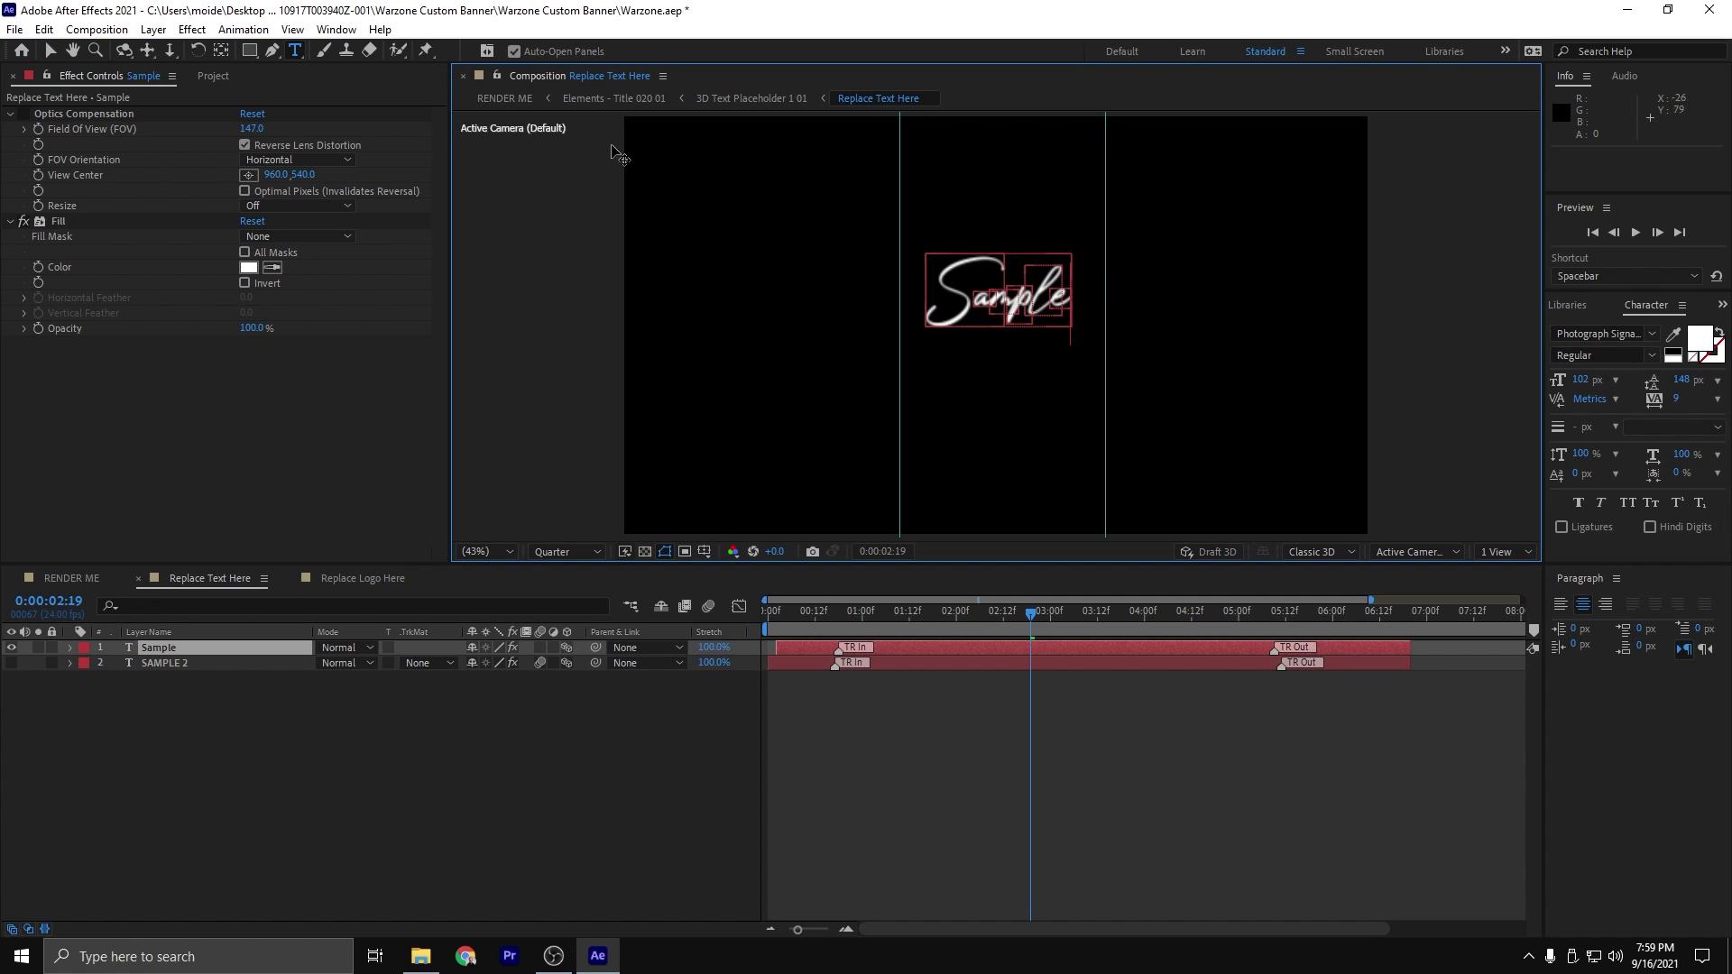
click(344, 33)
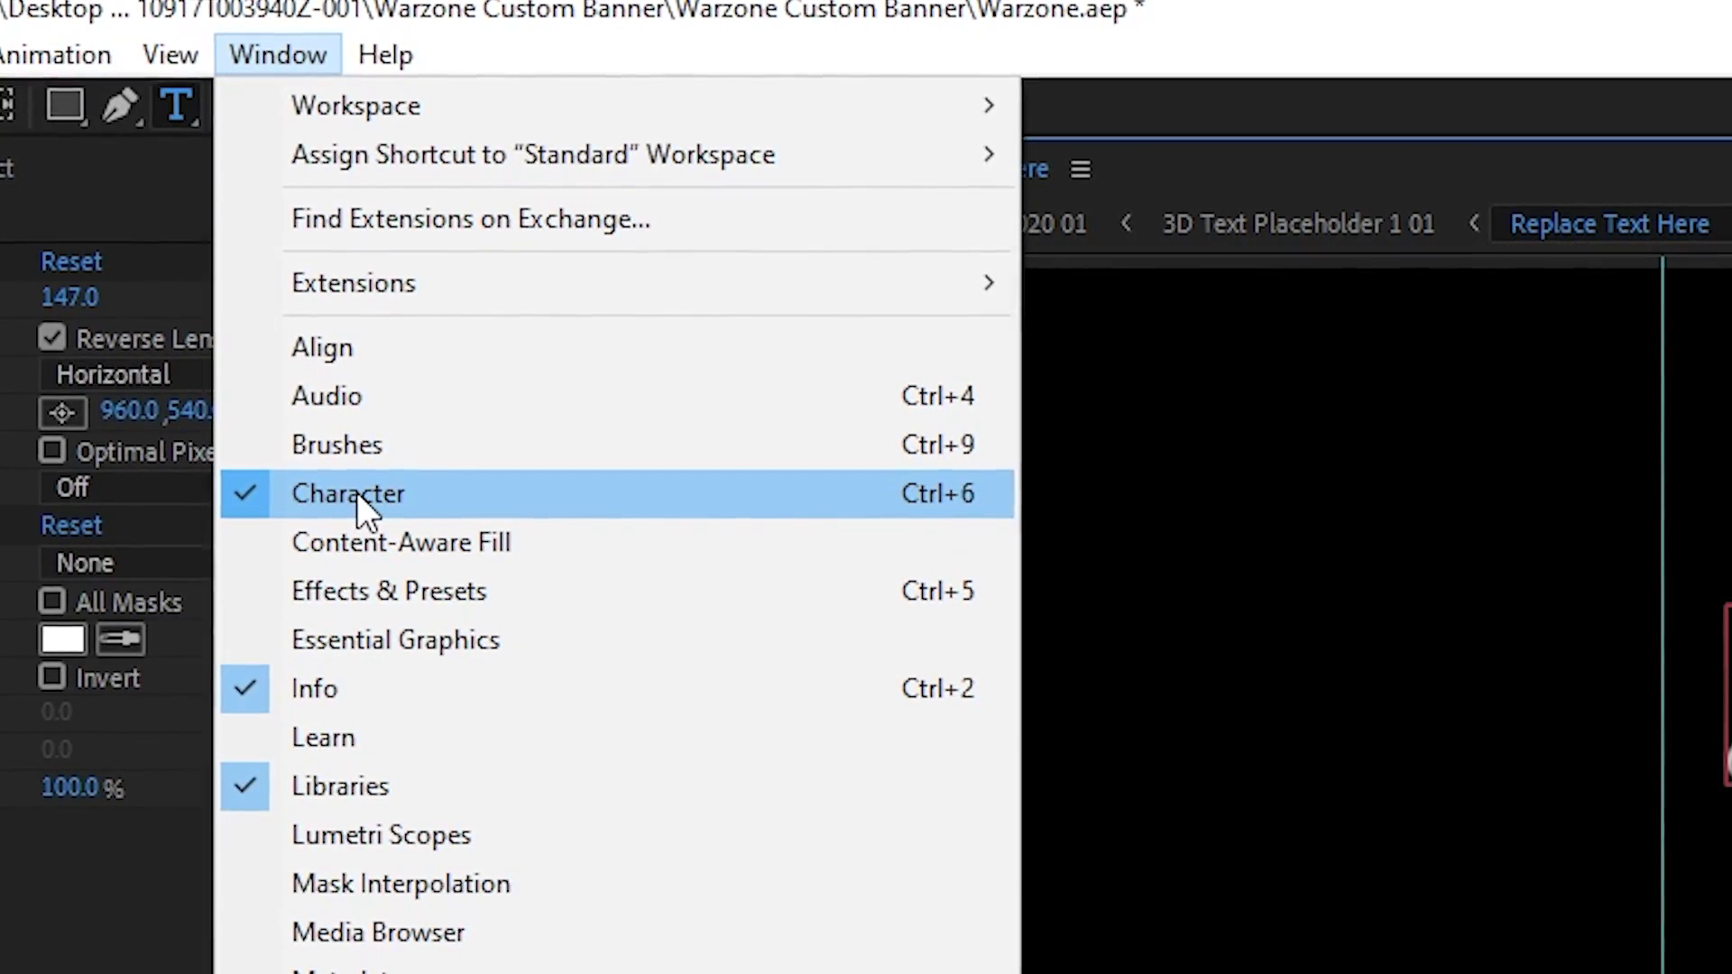
click(356, 491)
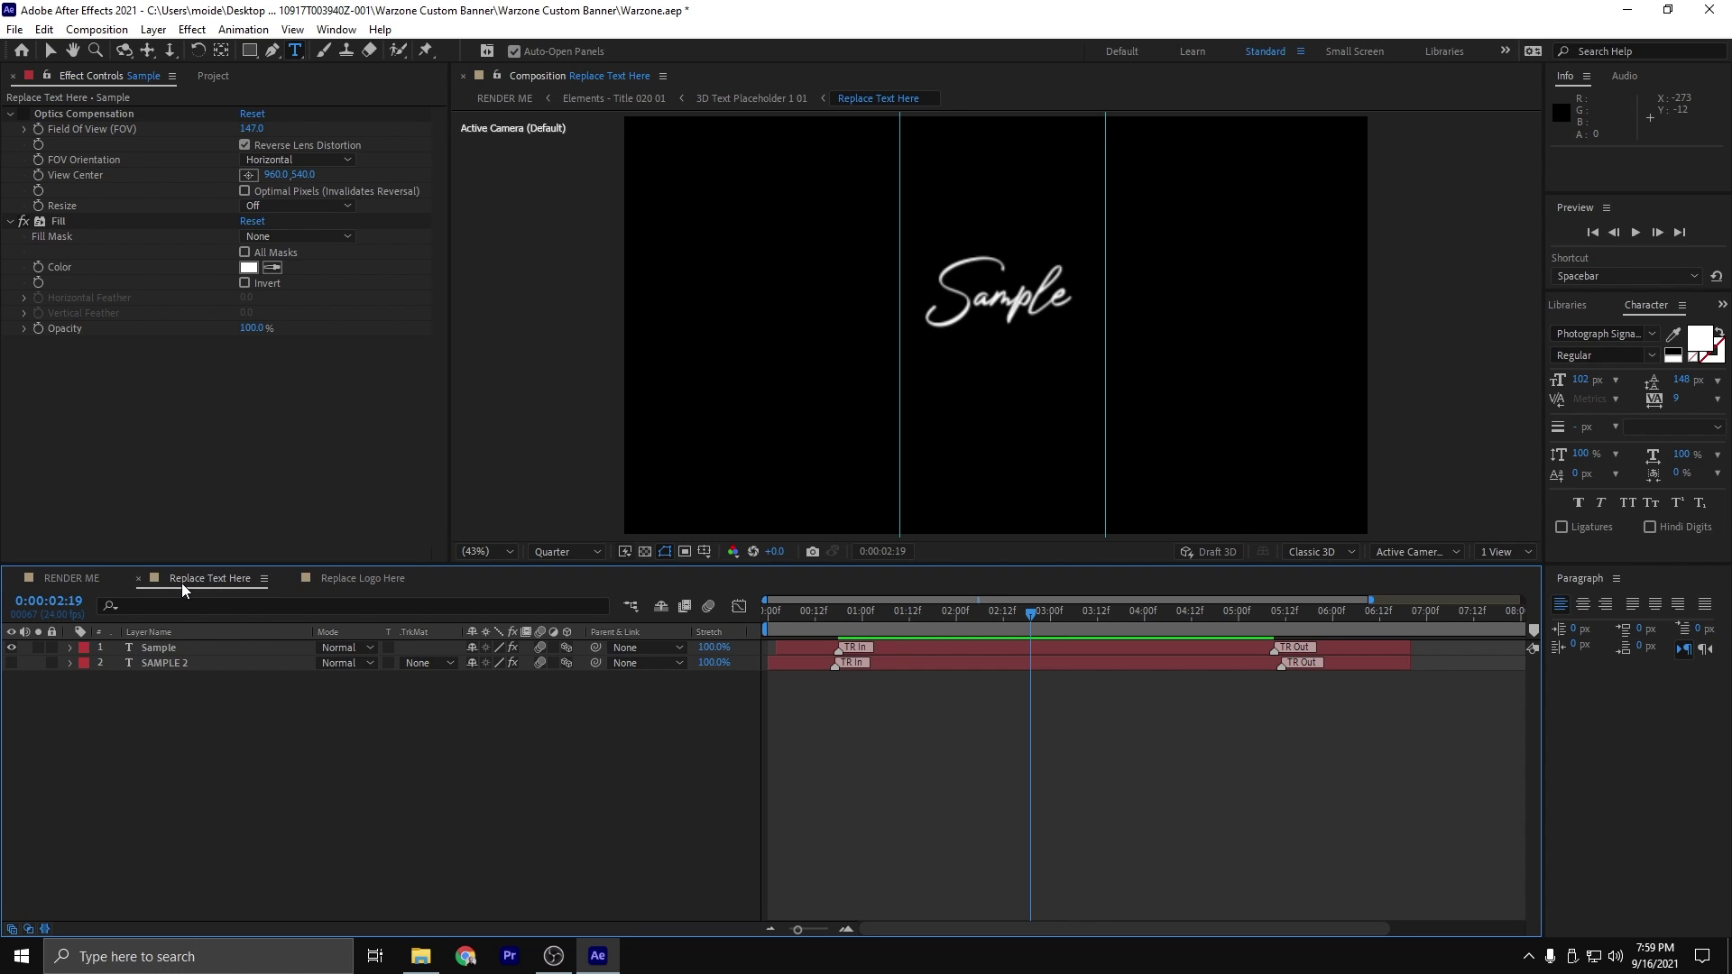
Preview the script Sample on RENDER ME, then return to Replace Text Here with the Selection tool
click(63, 578)
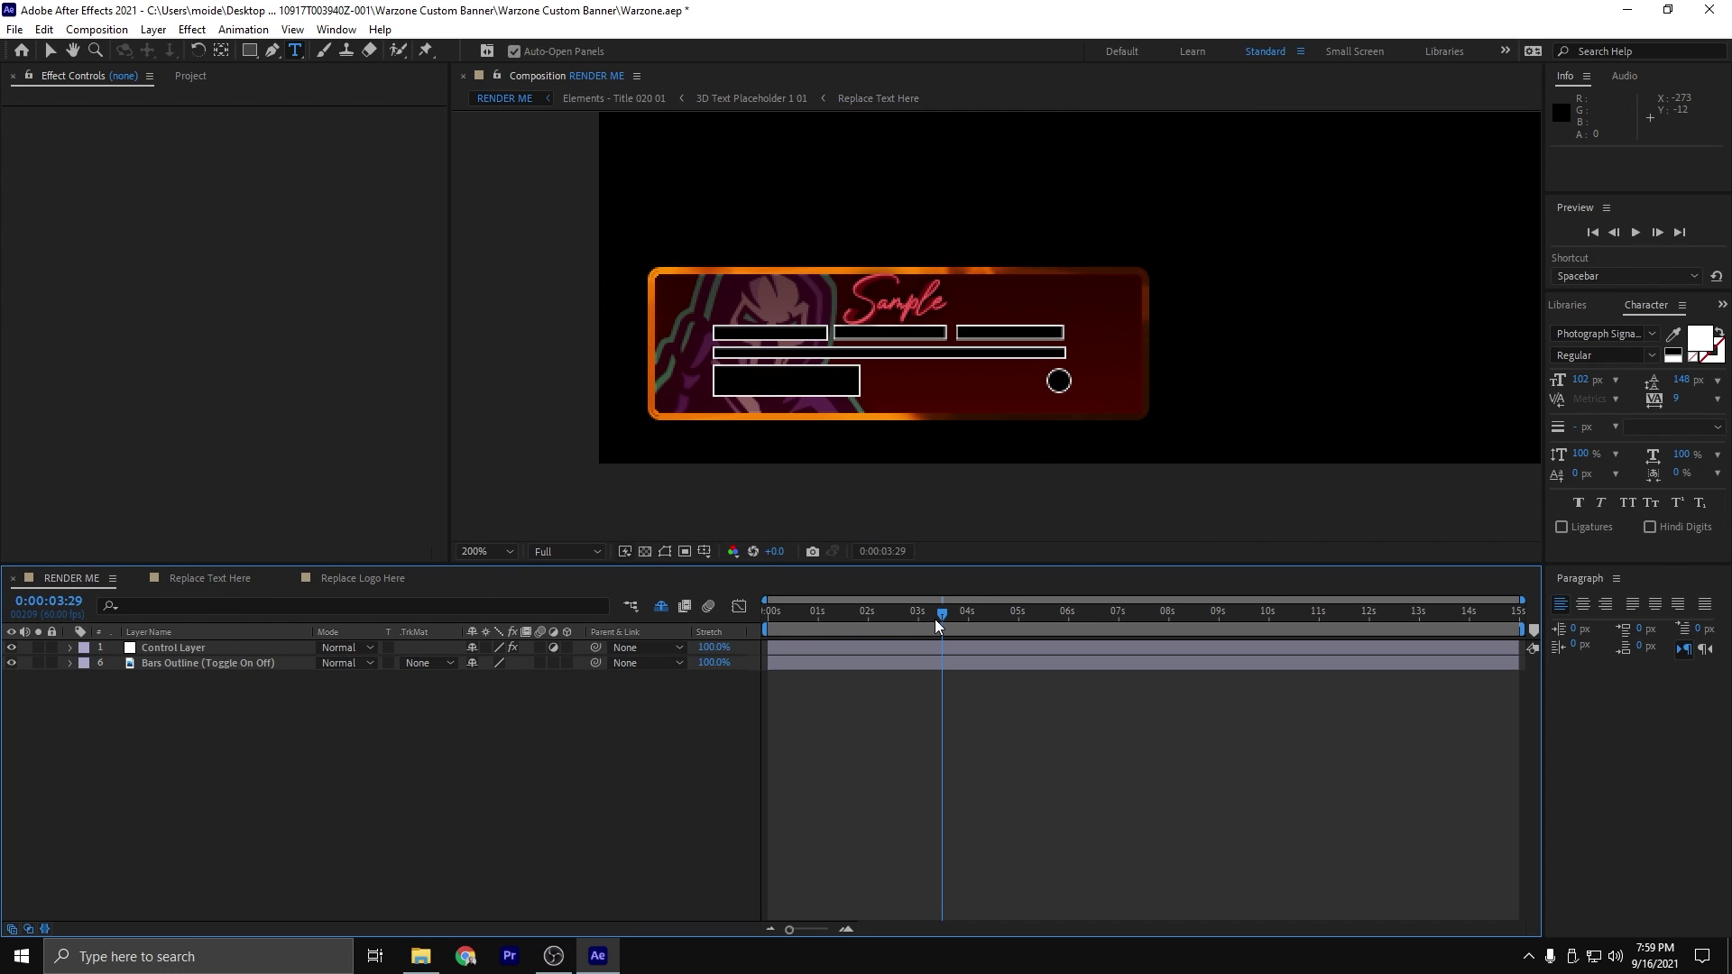
drag(935, 619, 838, 669)
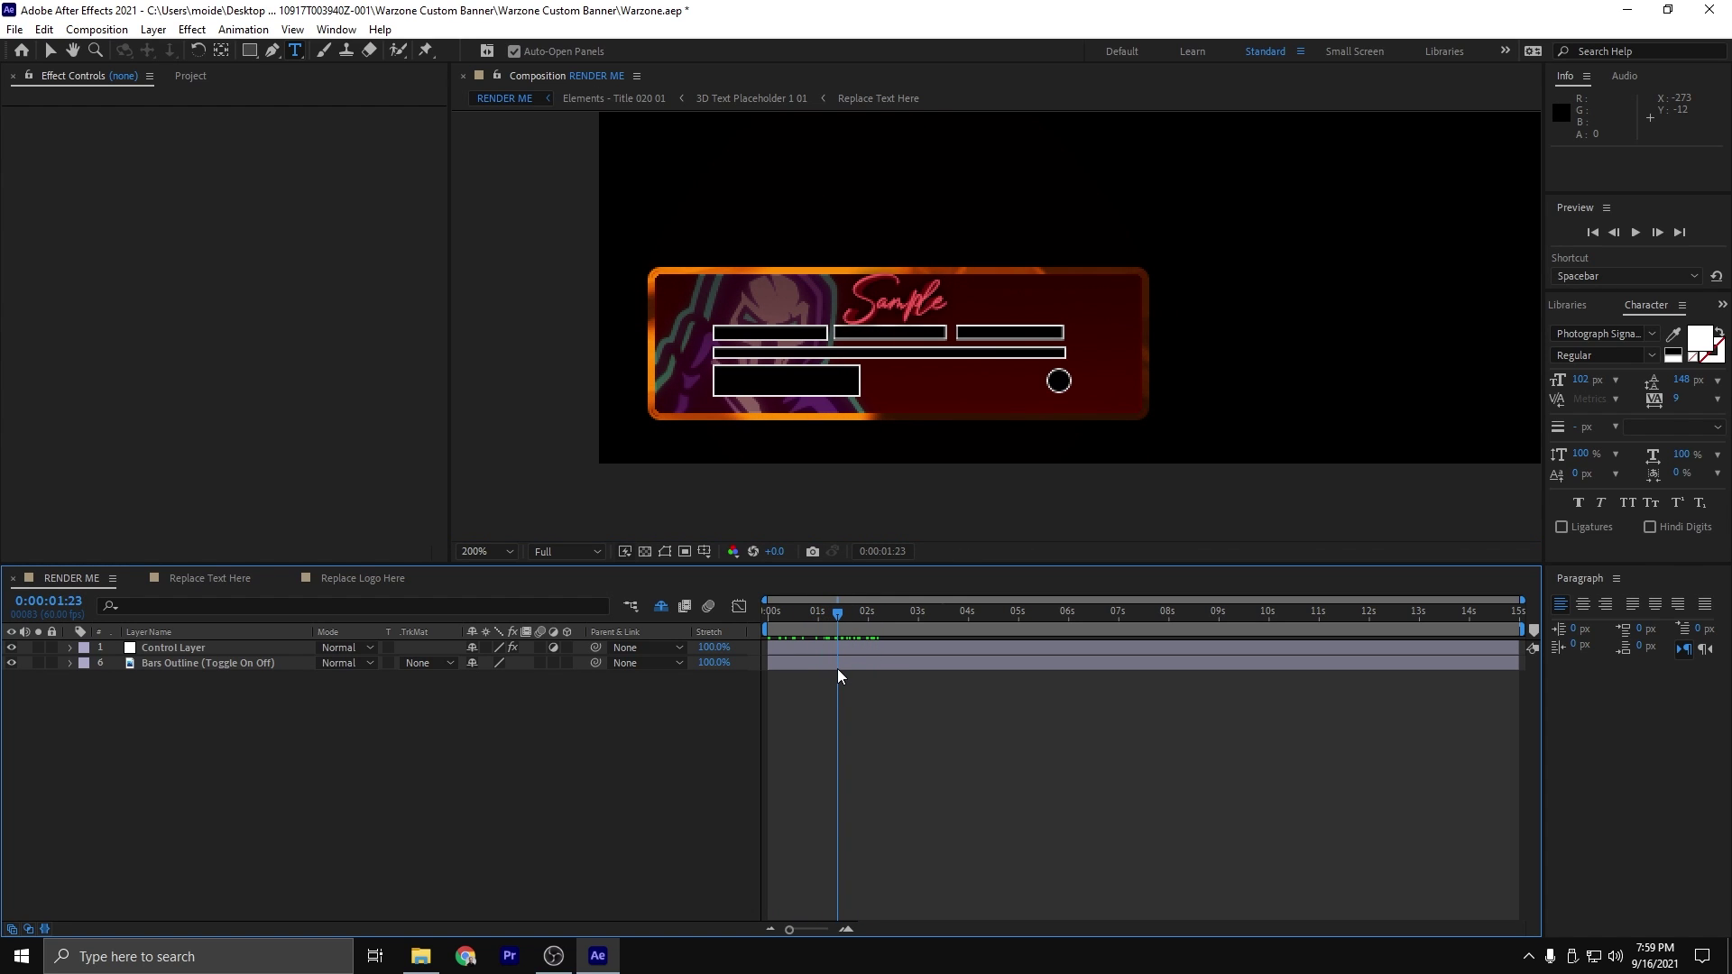
click(228, 582)
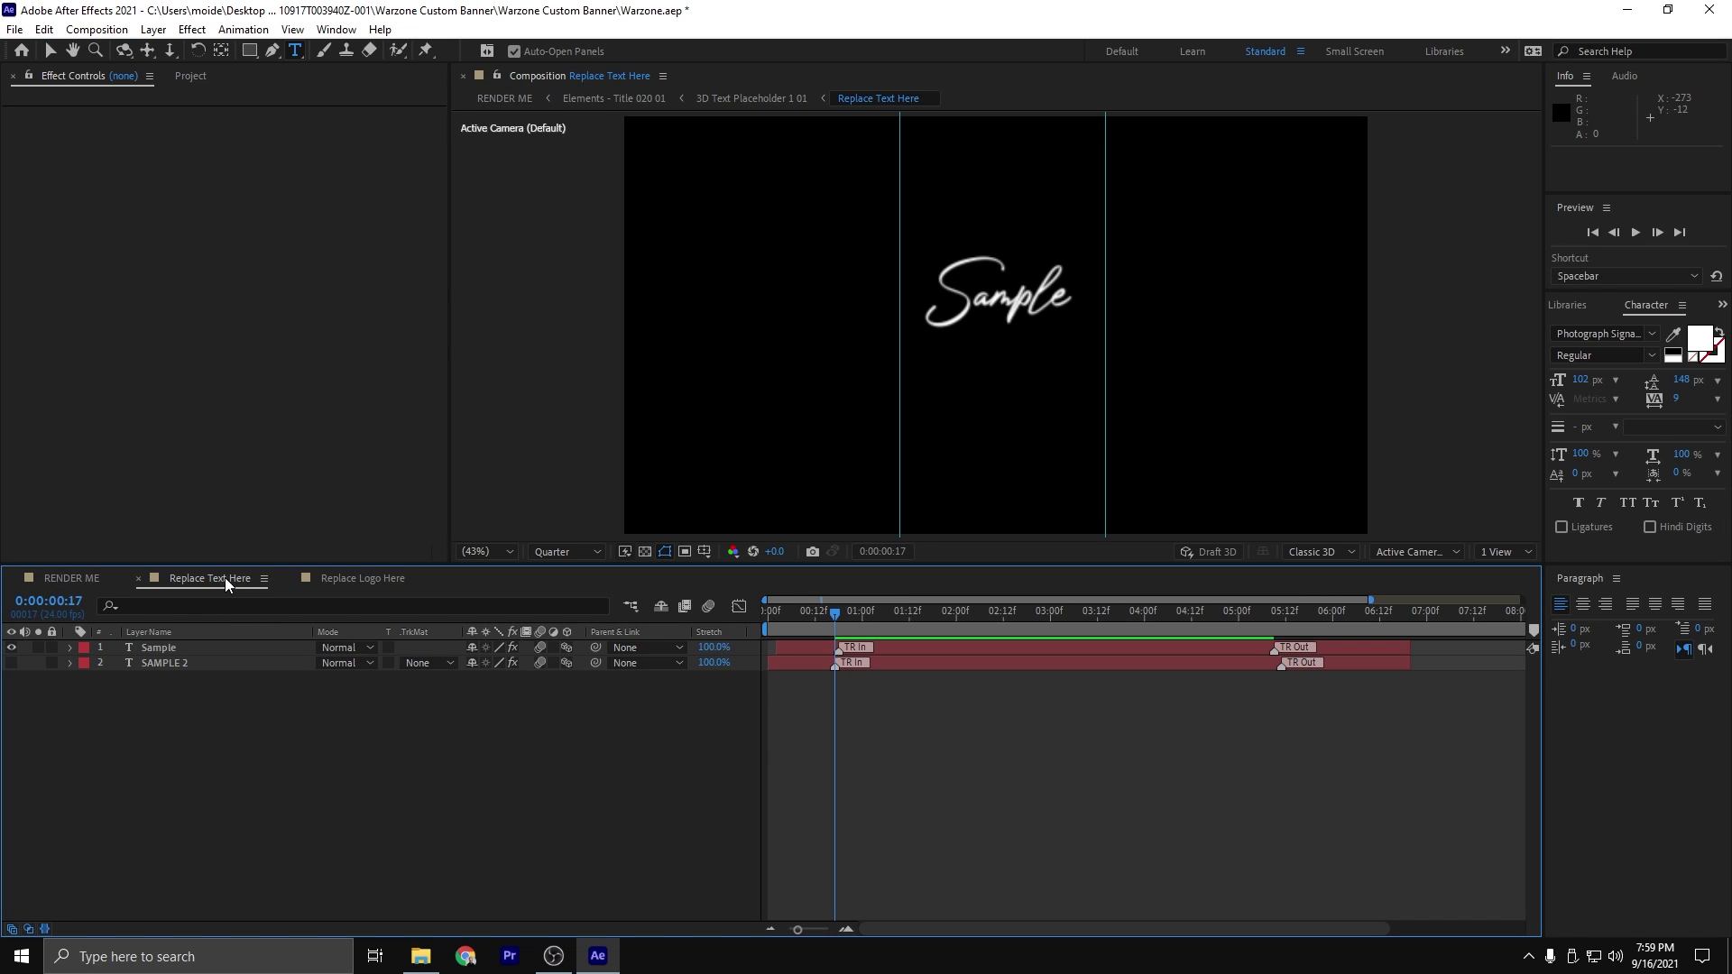
key(v)
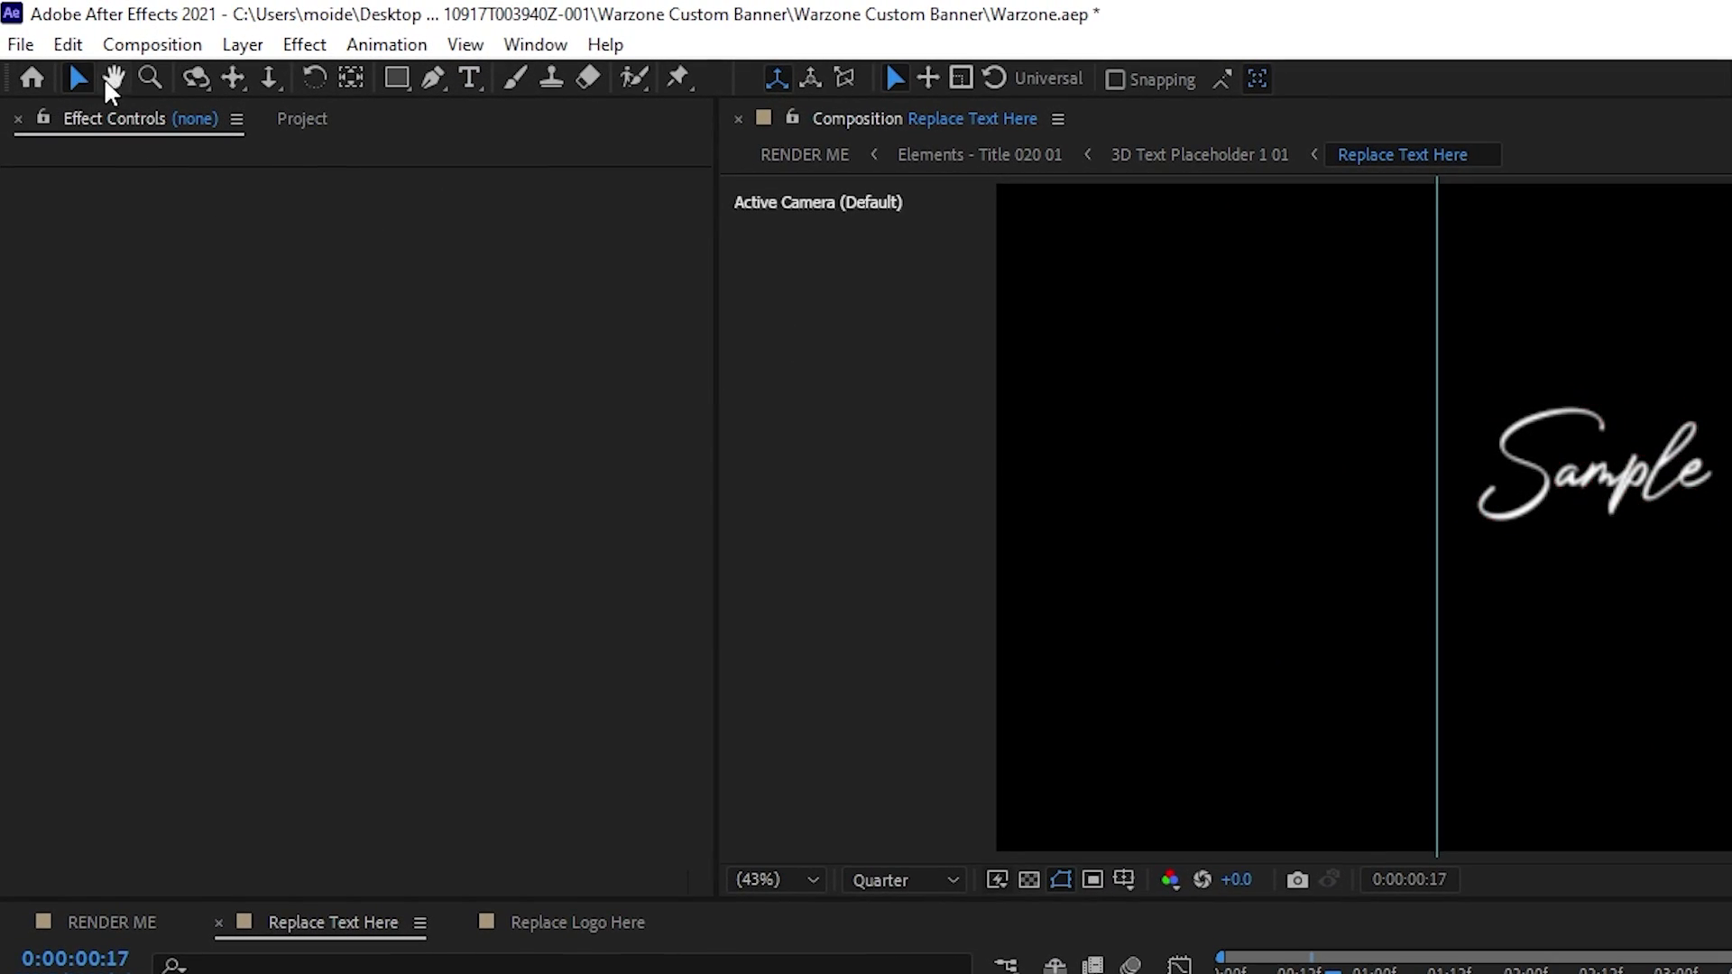
Scale the Sample text layer up greatly and check it on the RENDER ME banner
click(1489, 492)
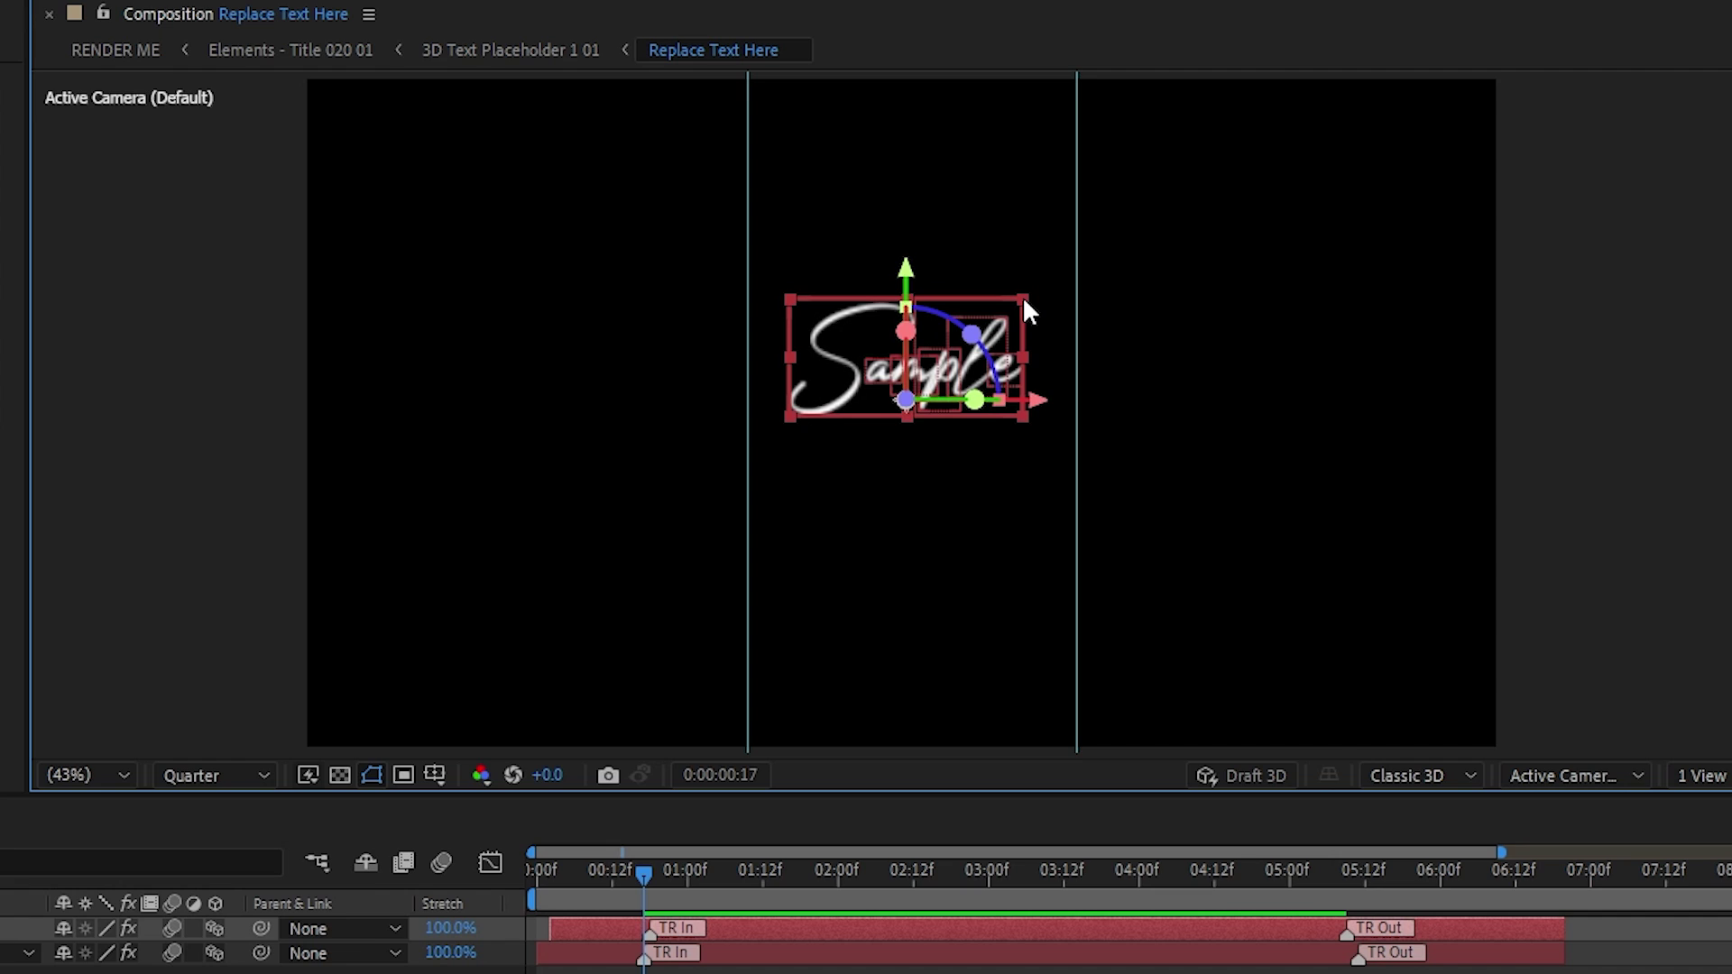
drag(1021, 296, 1236, 180)
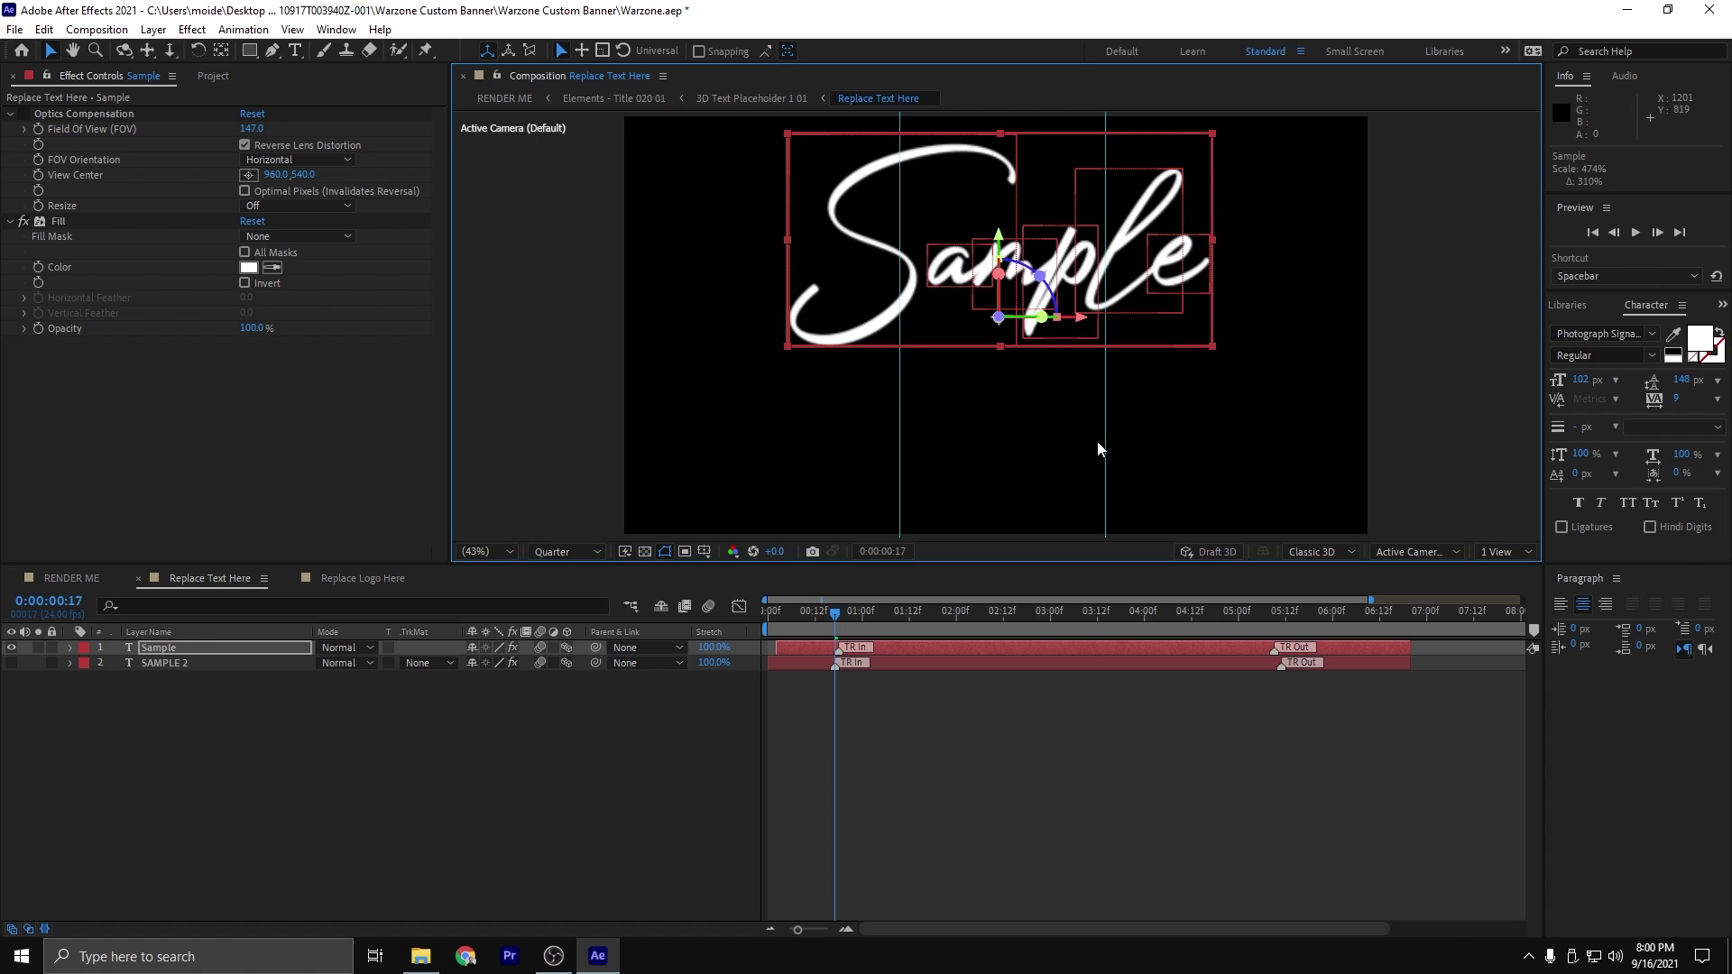
click(86, 578)
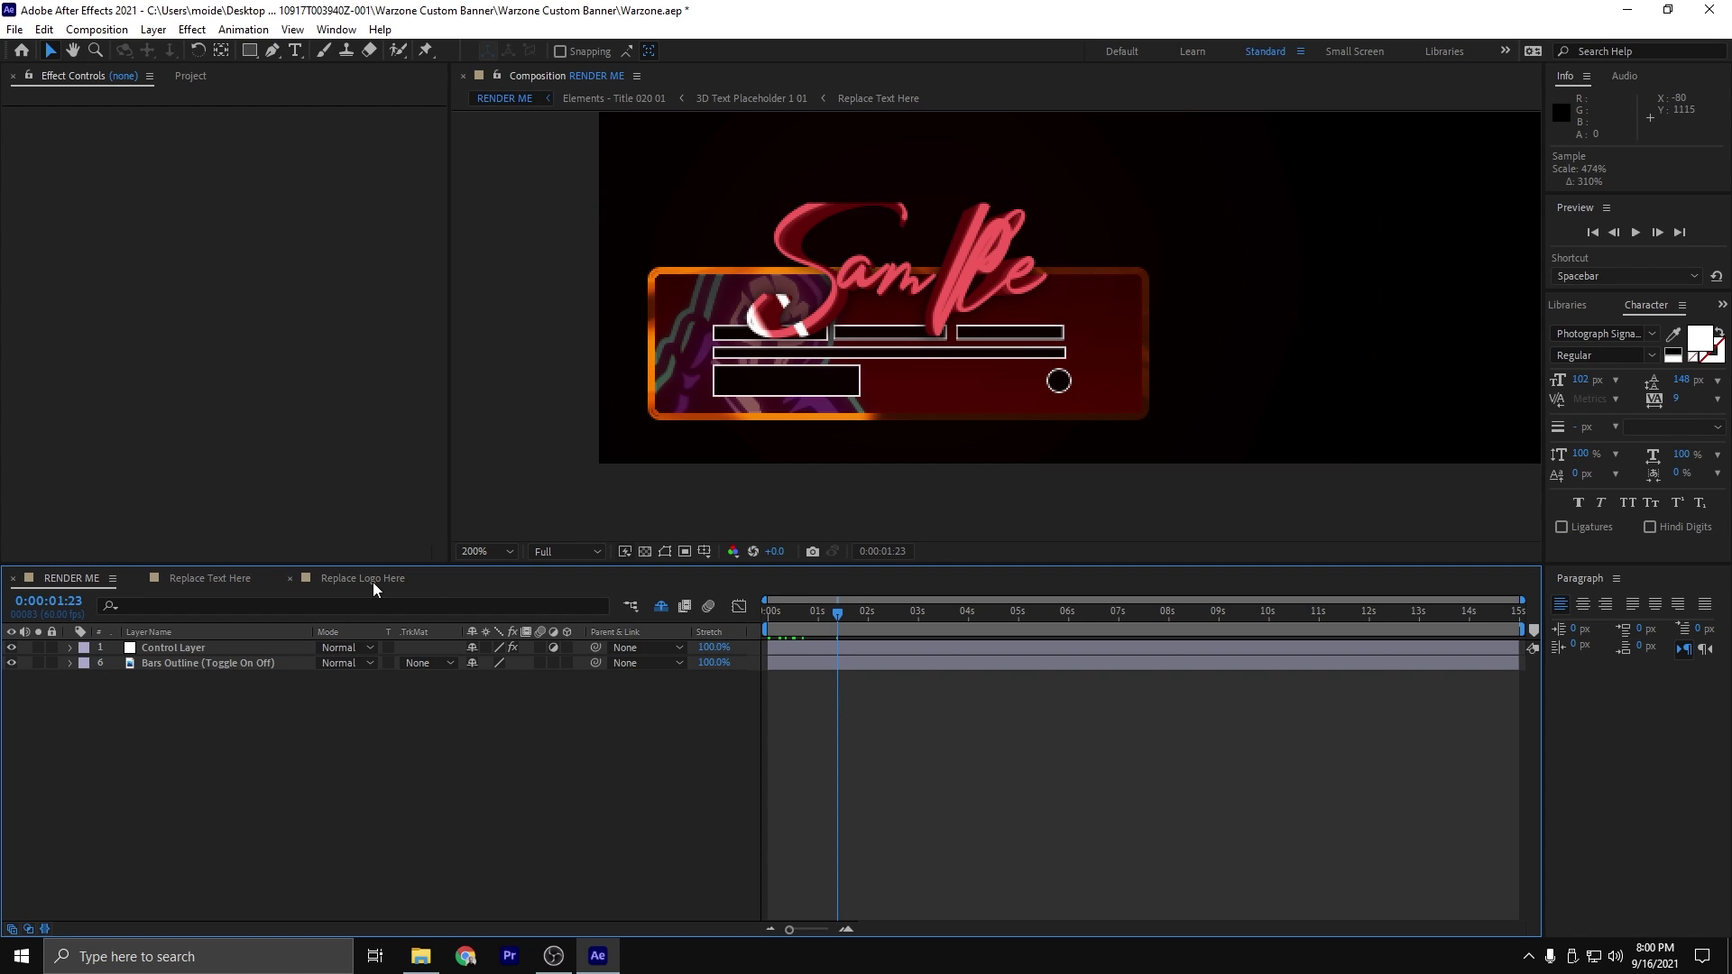
click(201, 578)
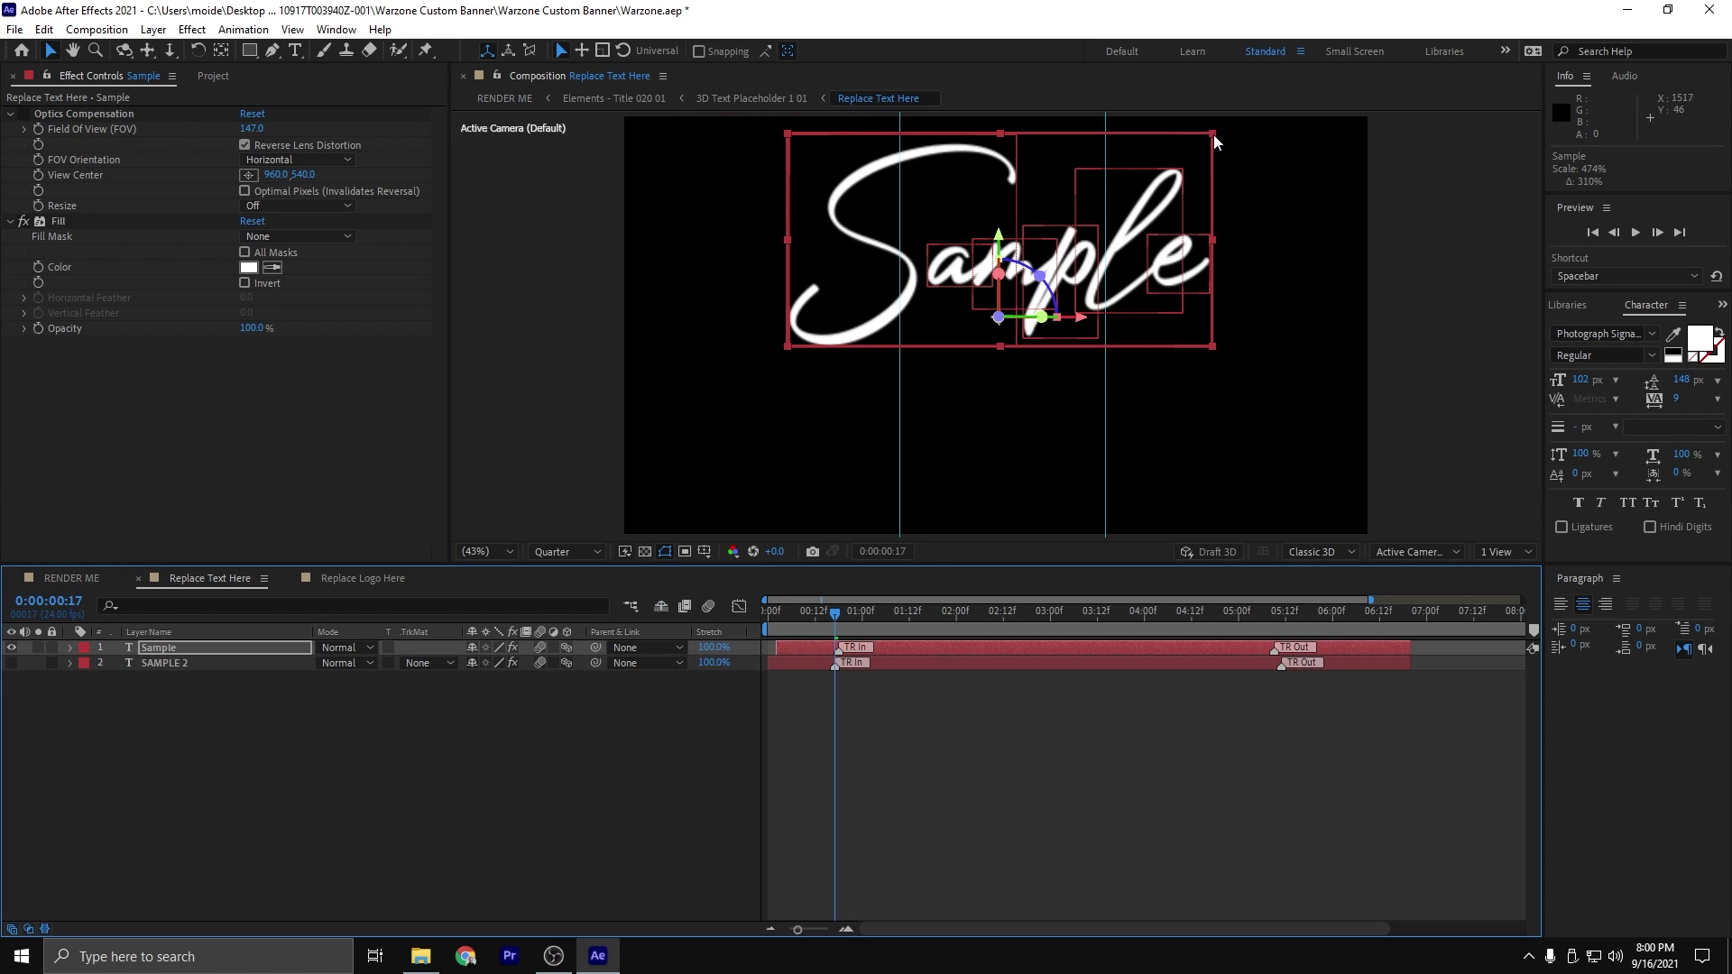
Shrink the Sample text slightly to 444% and preview it on the banner at a later frame
drag(1214, 134, 1172, 199)
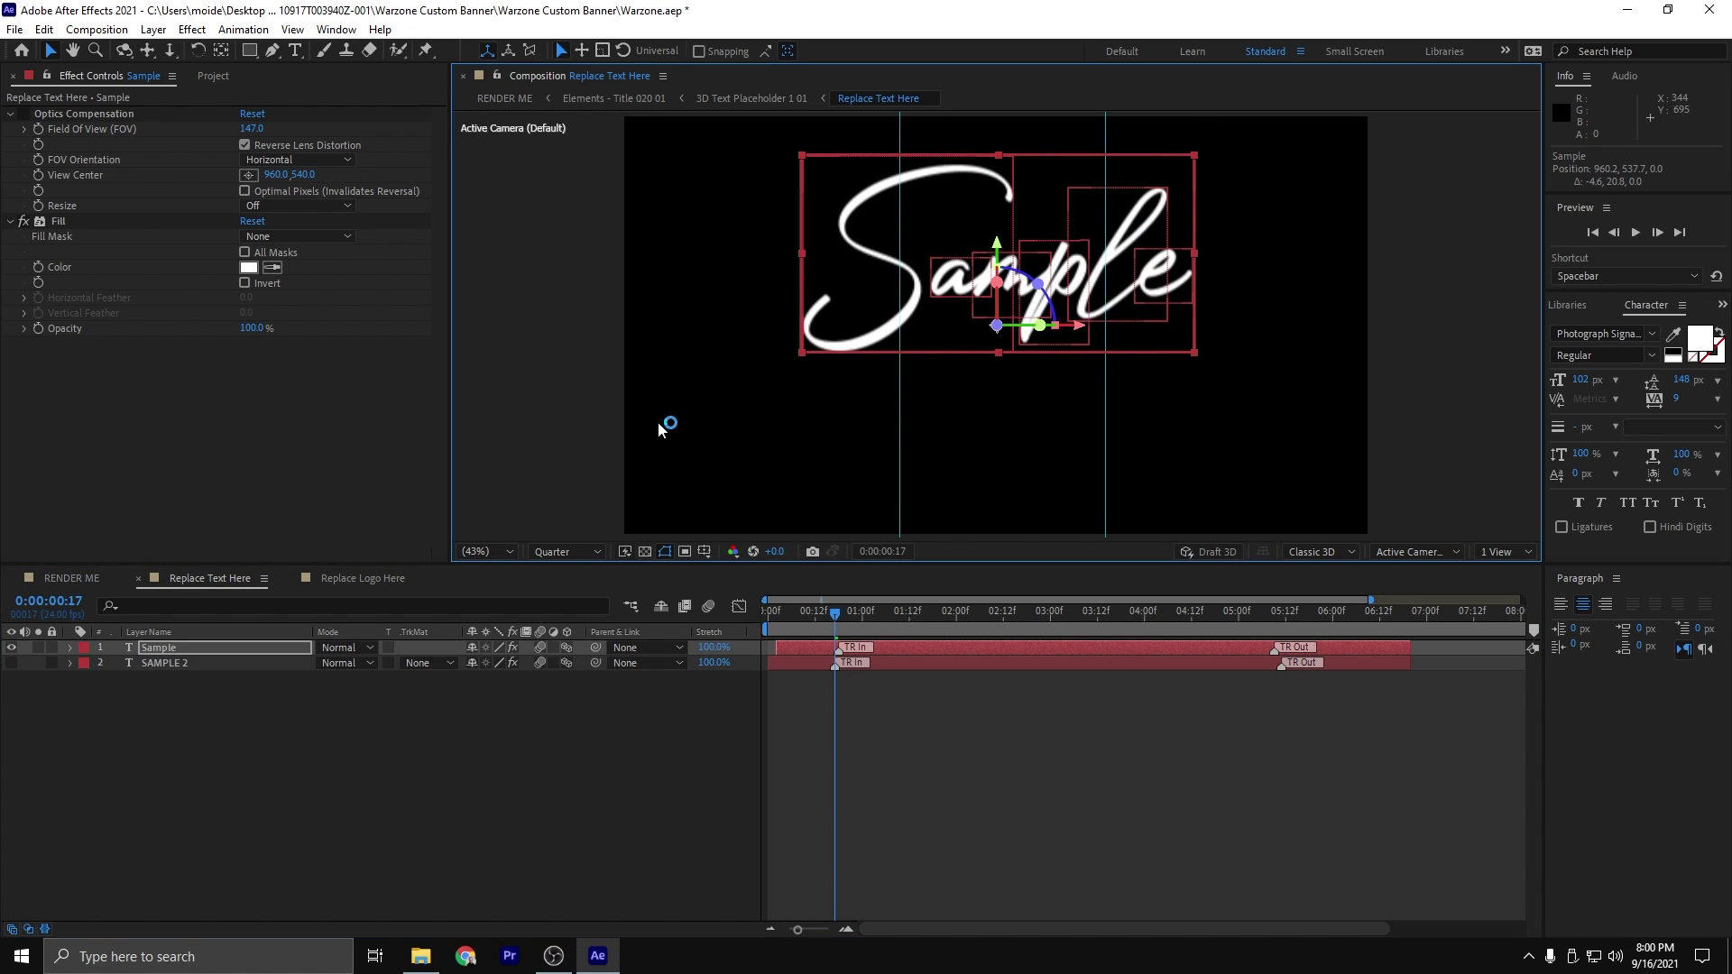
click(72, 577)
drag(797, 630, 914, 642)
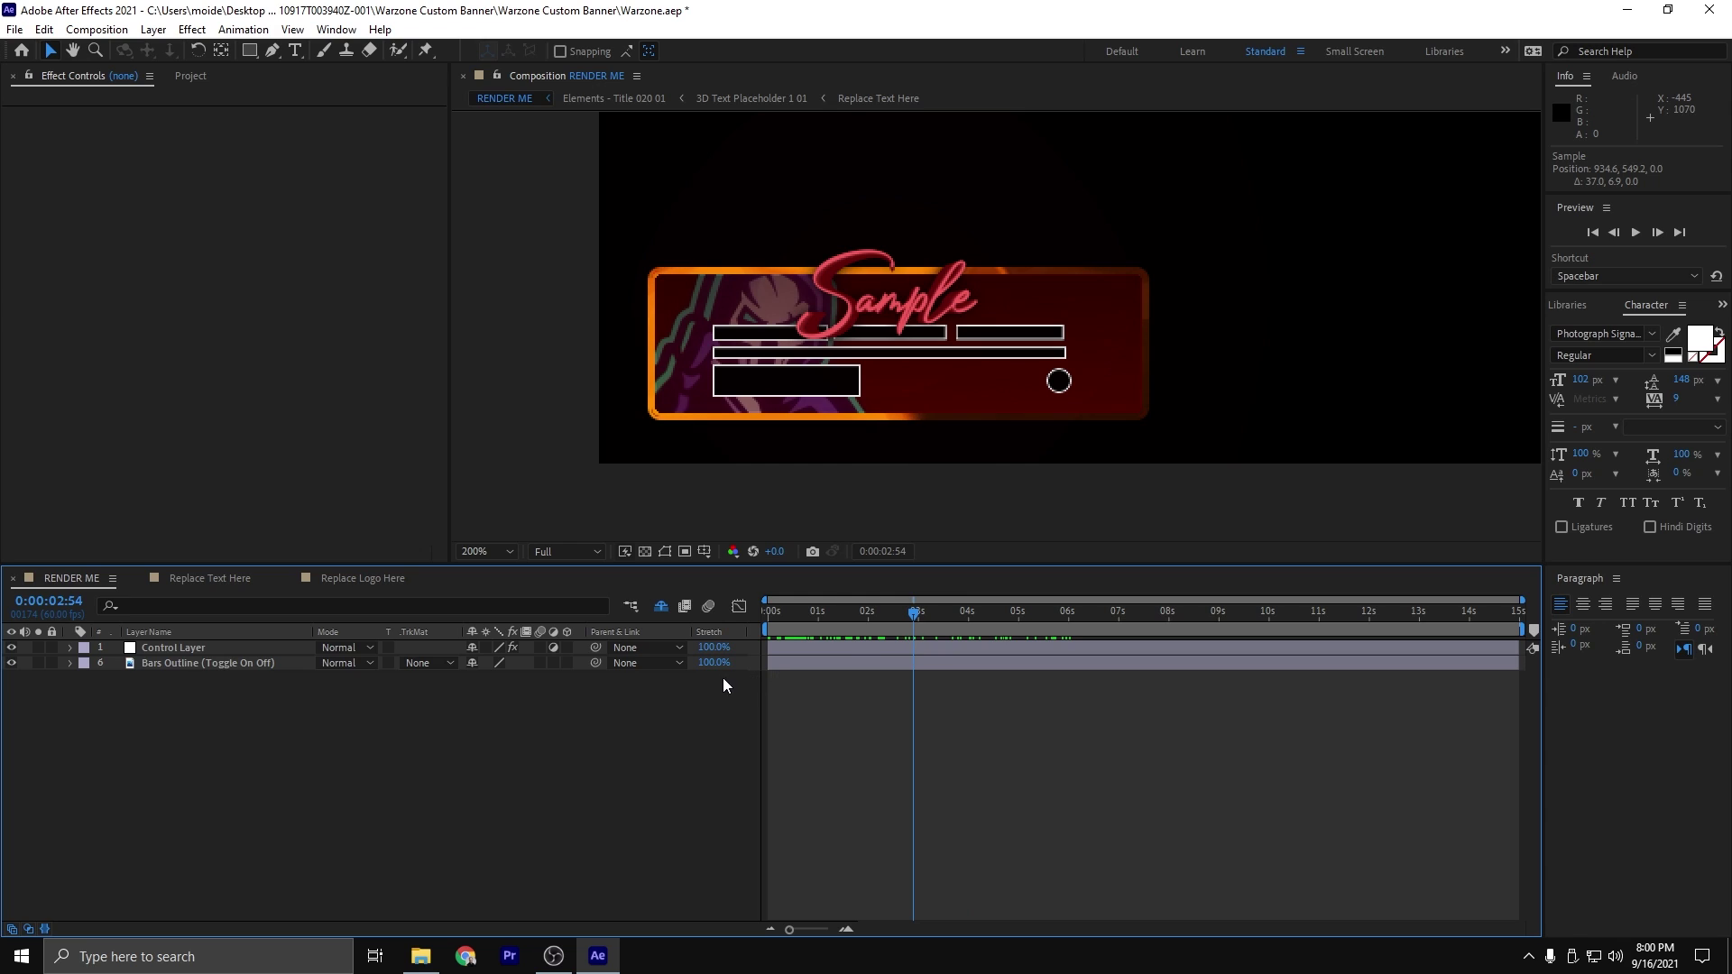
click(215, 579)
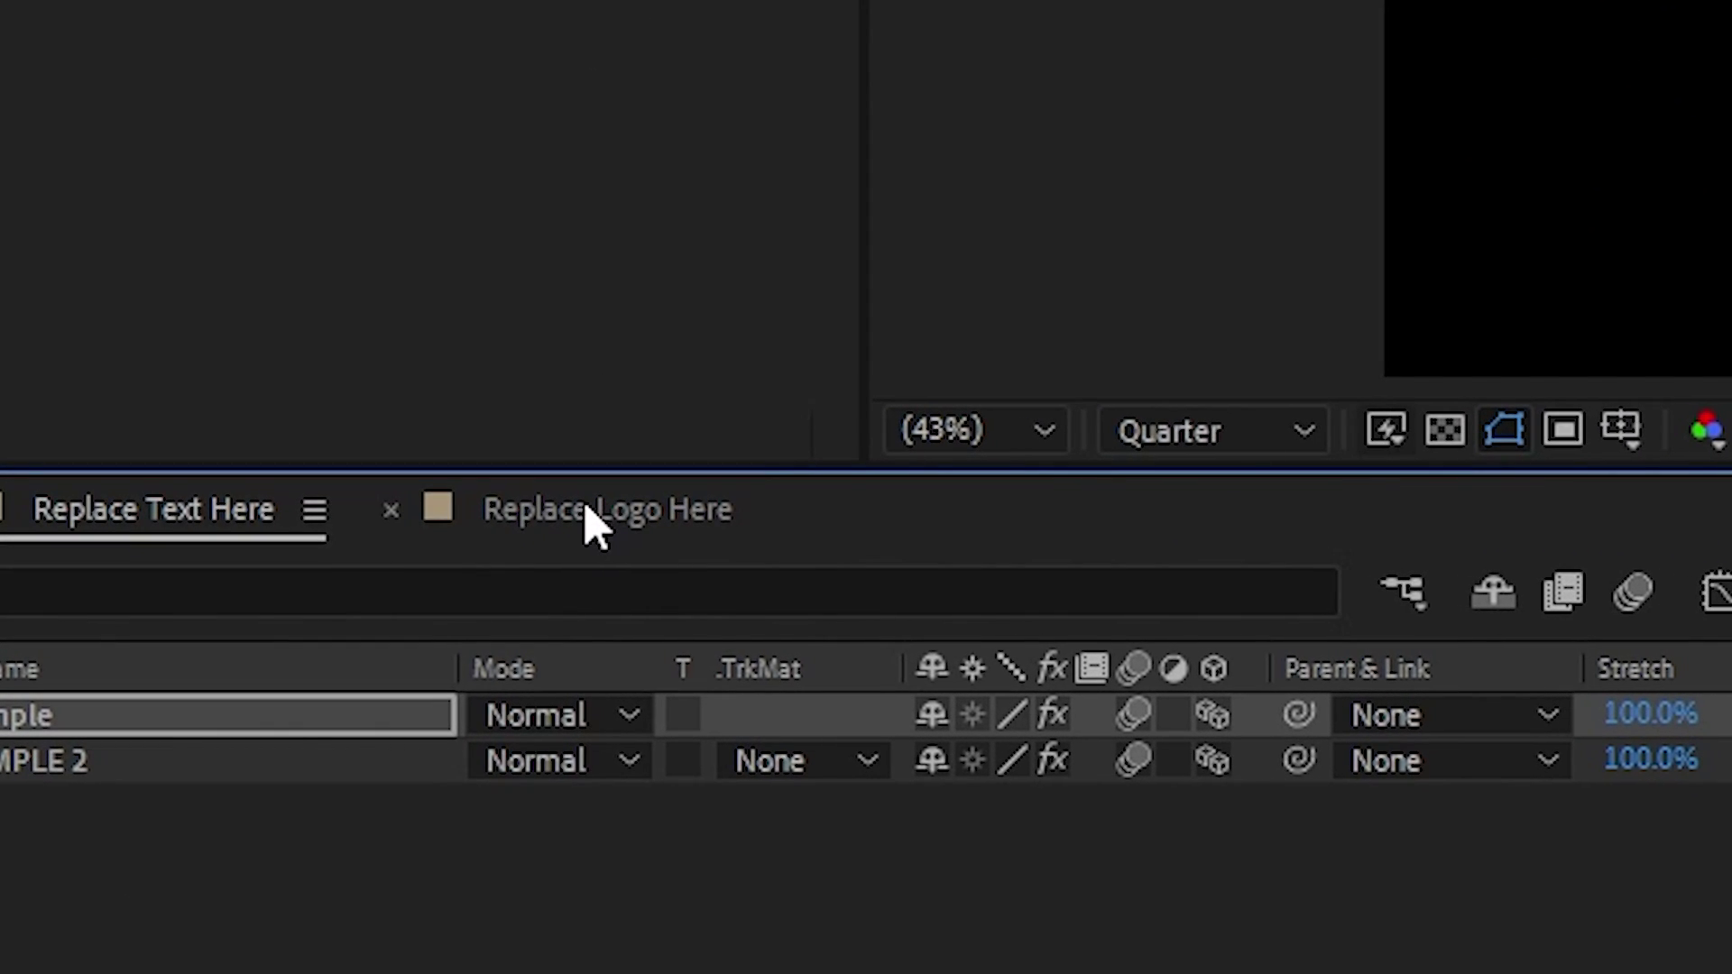
Open the Replace Logo Here composition and set the viewer magnification to Fit
click(565, 513)
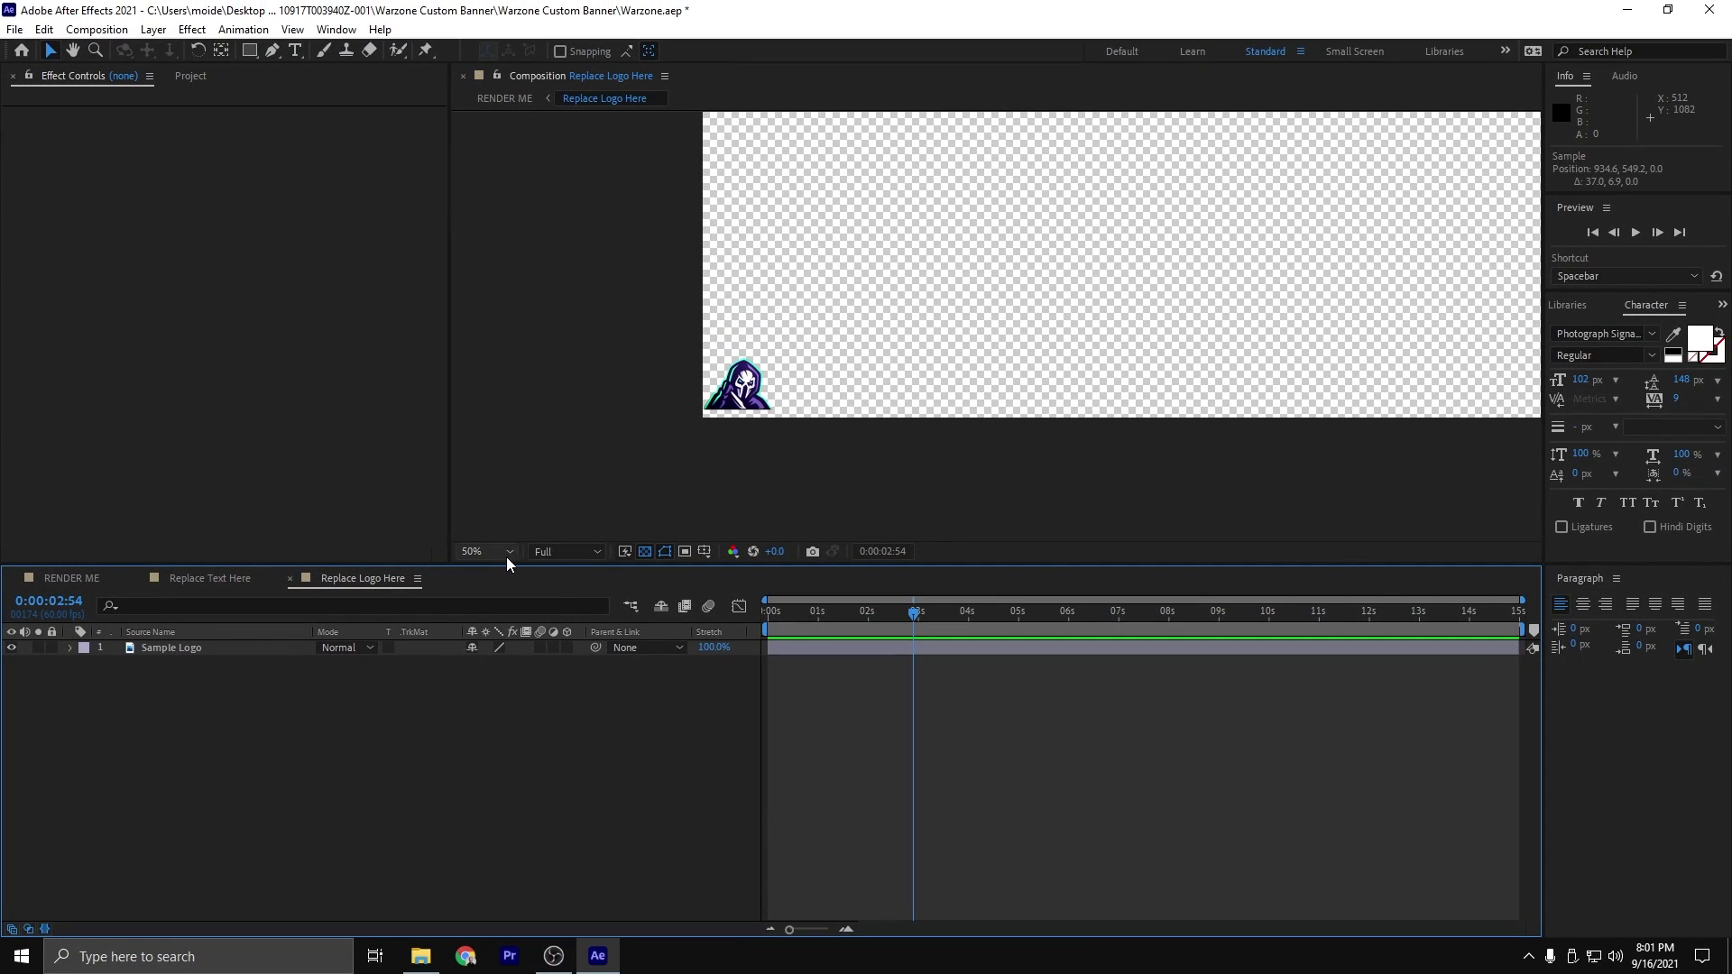
click(506, 554)
click(493, 585)
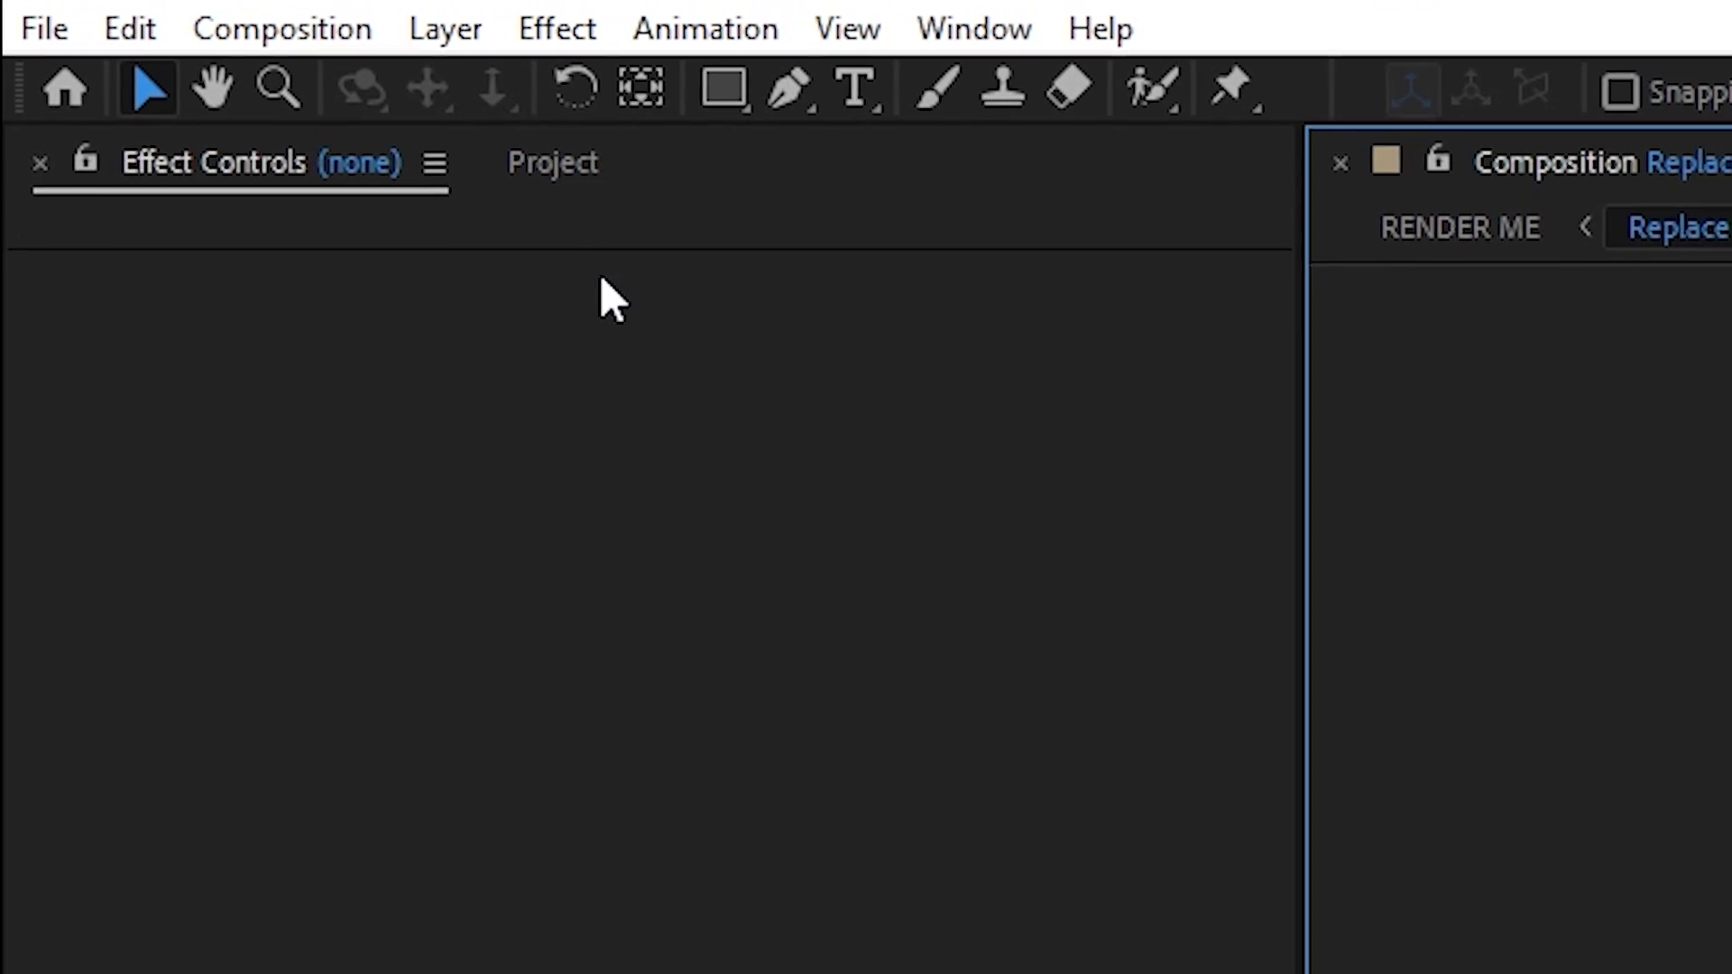
Import Logo Trial.png into the project and drag it toward the Replace Logo Here timeline
click(569, 168)
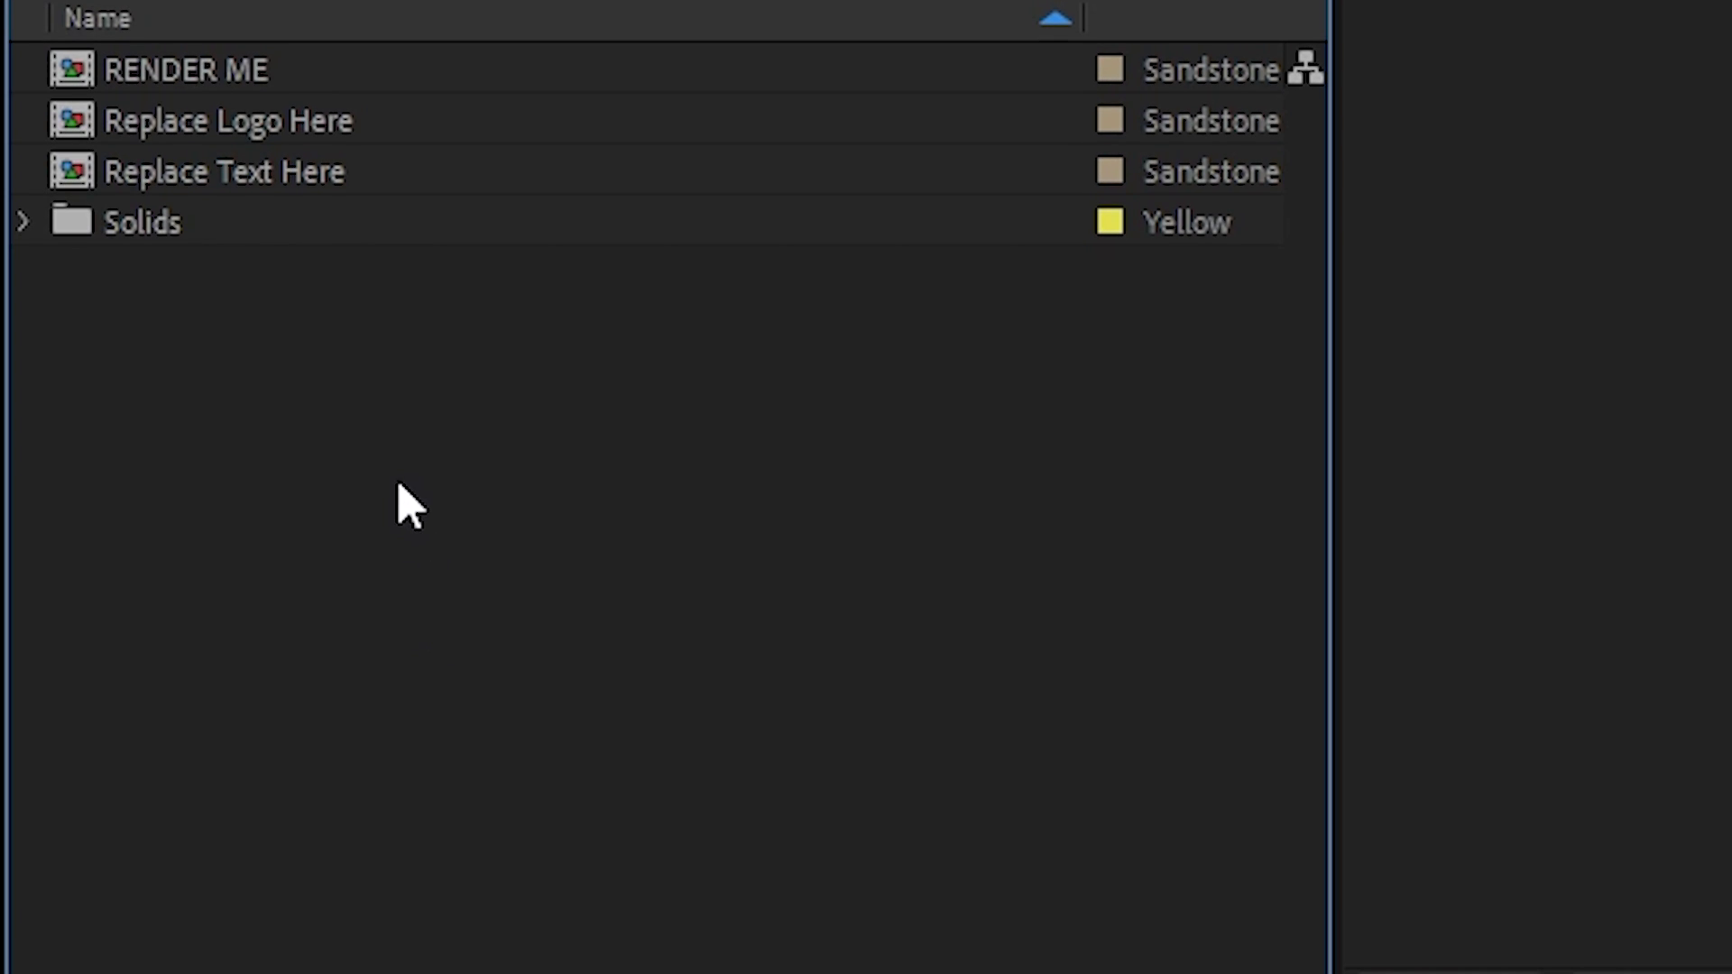
right_click(348, 419)
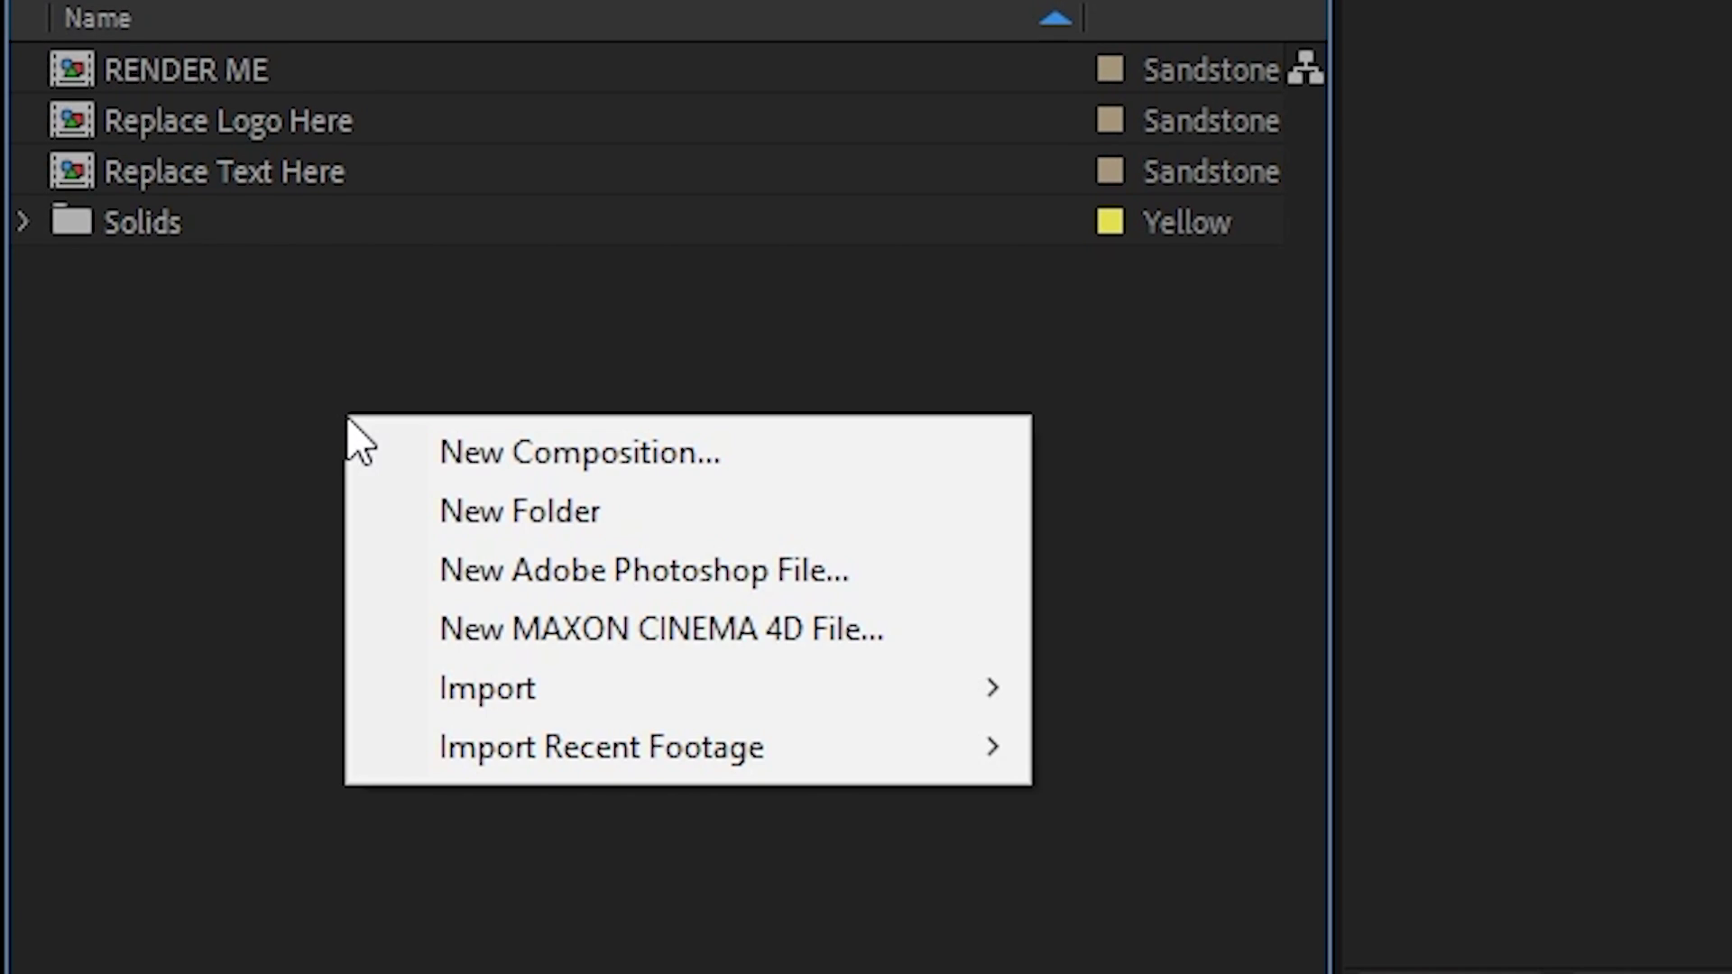
mouse_move(838, 683)
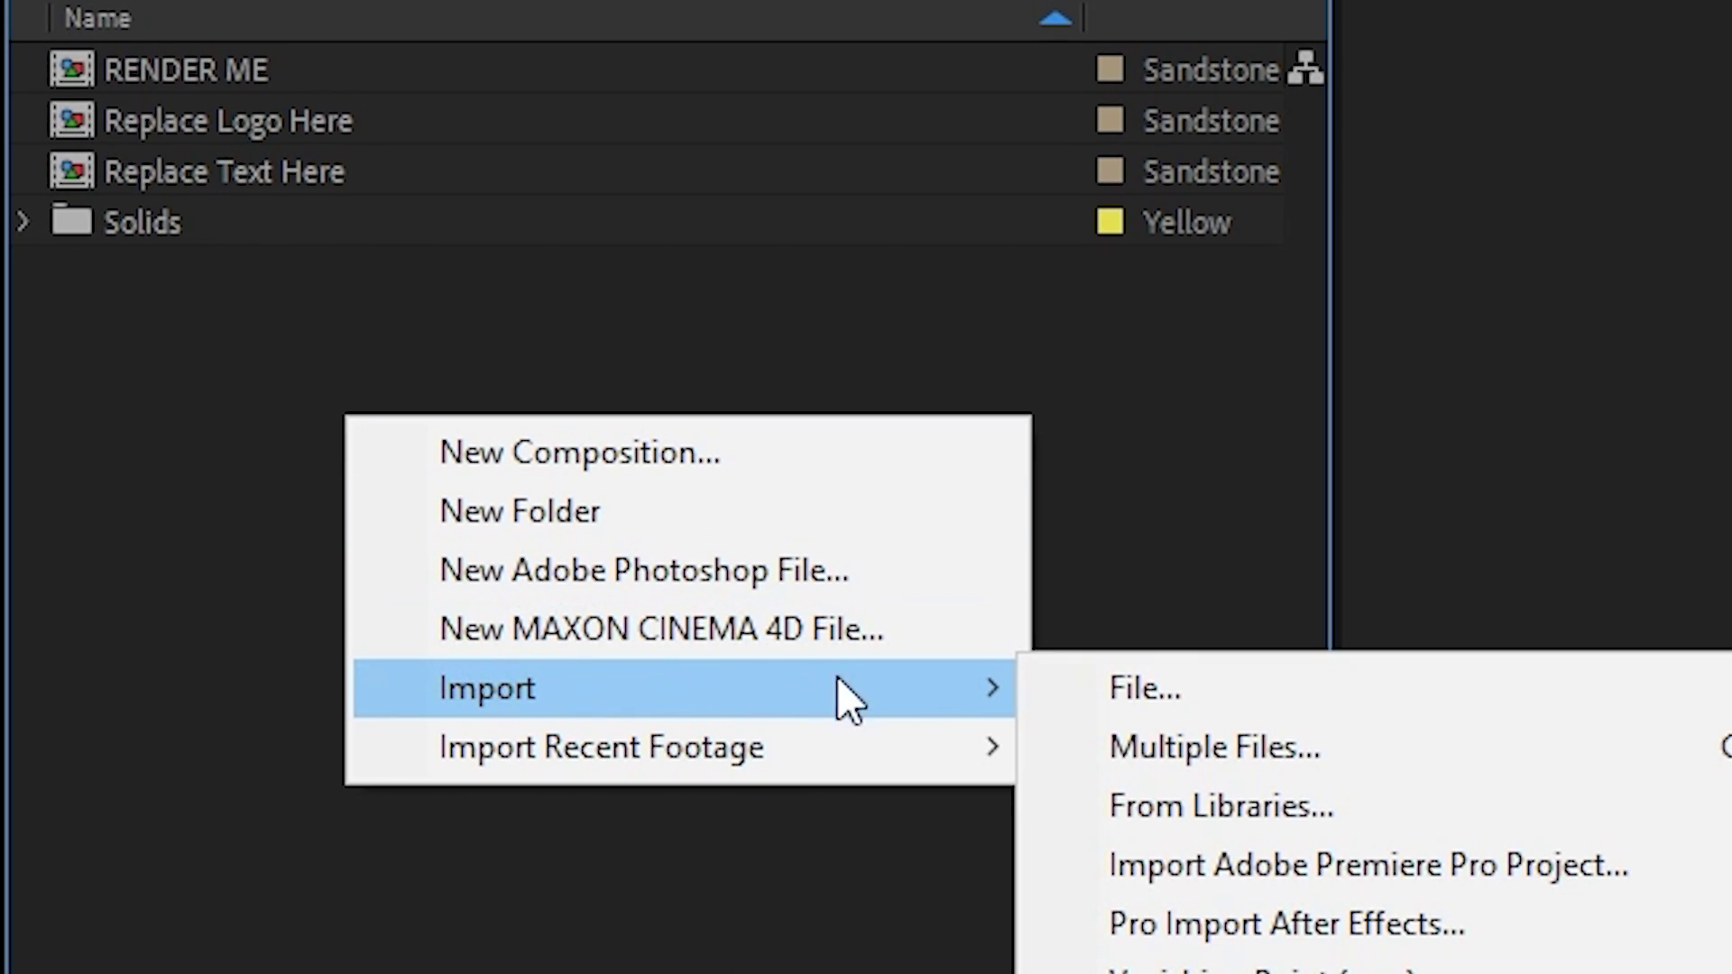
click(1169, 689)
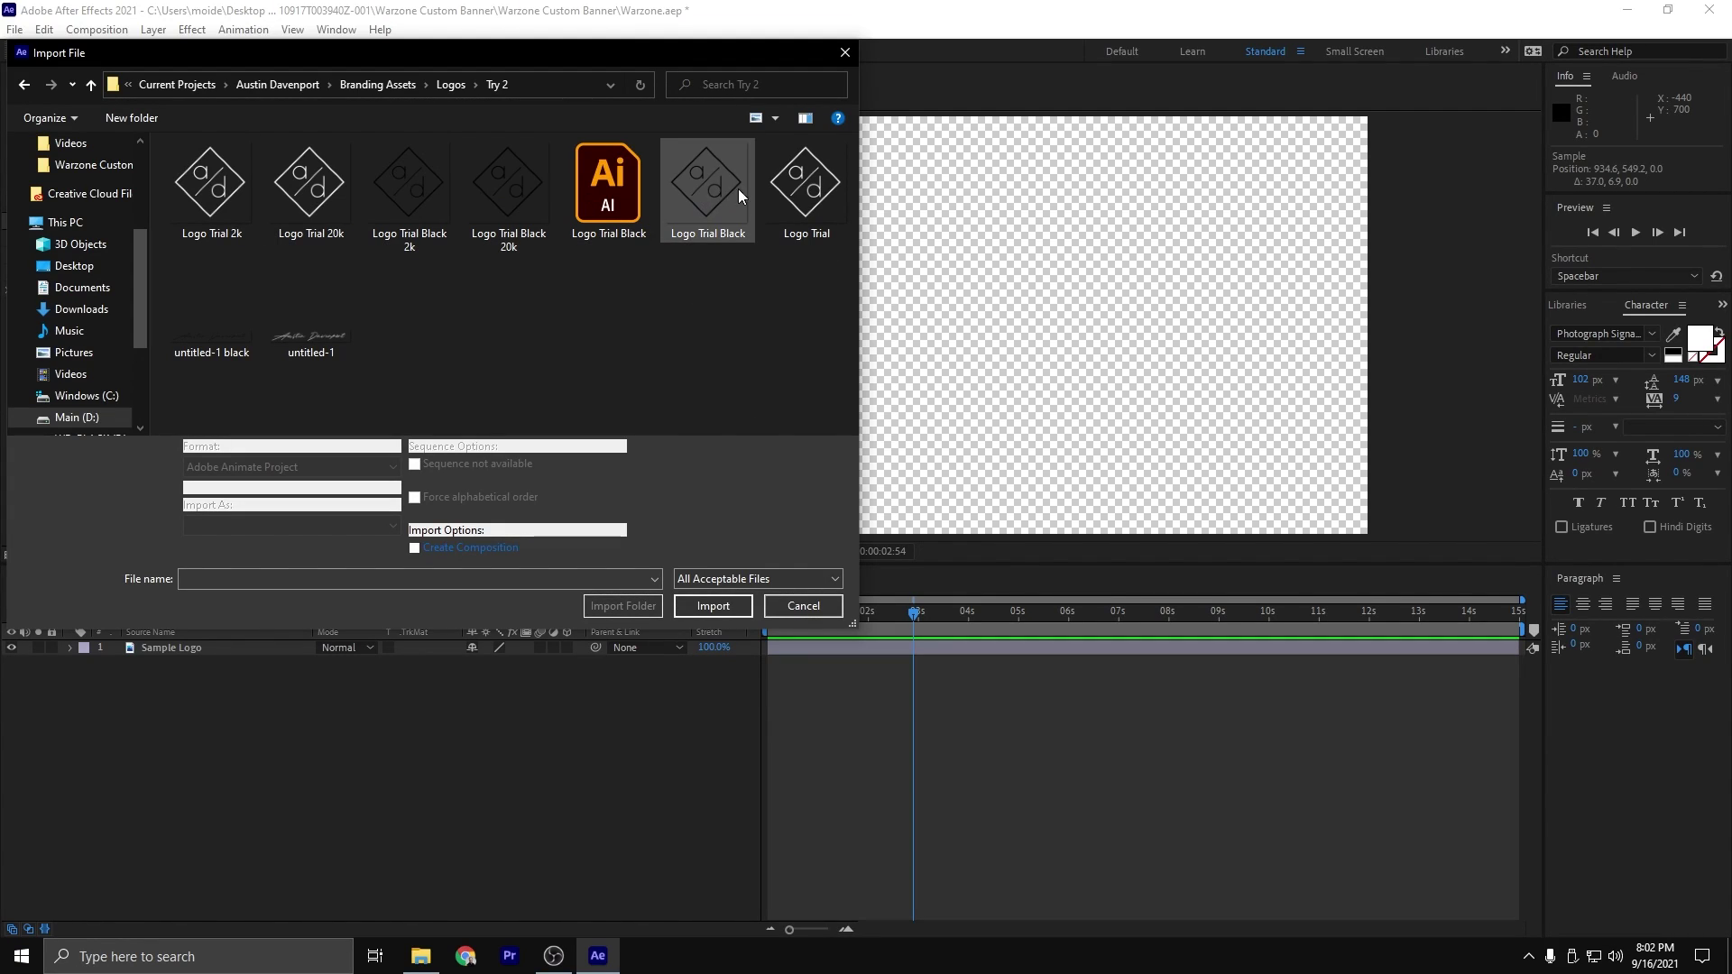
double_click(763, 193)
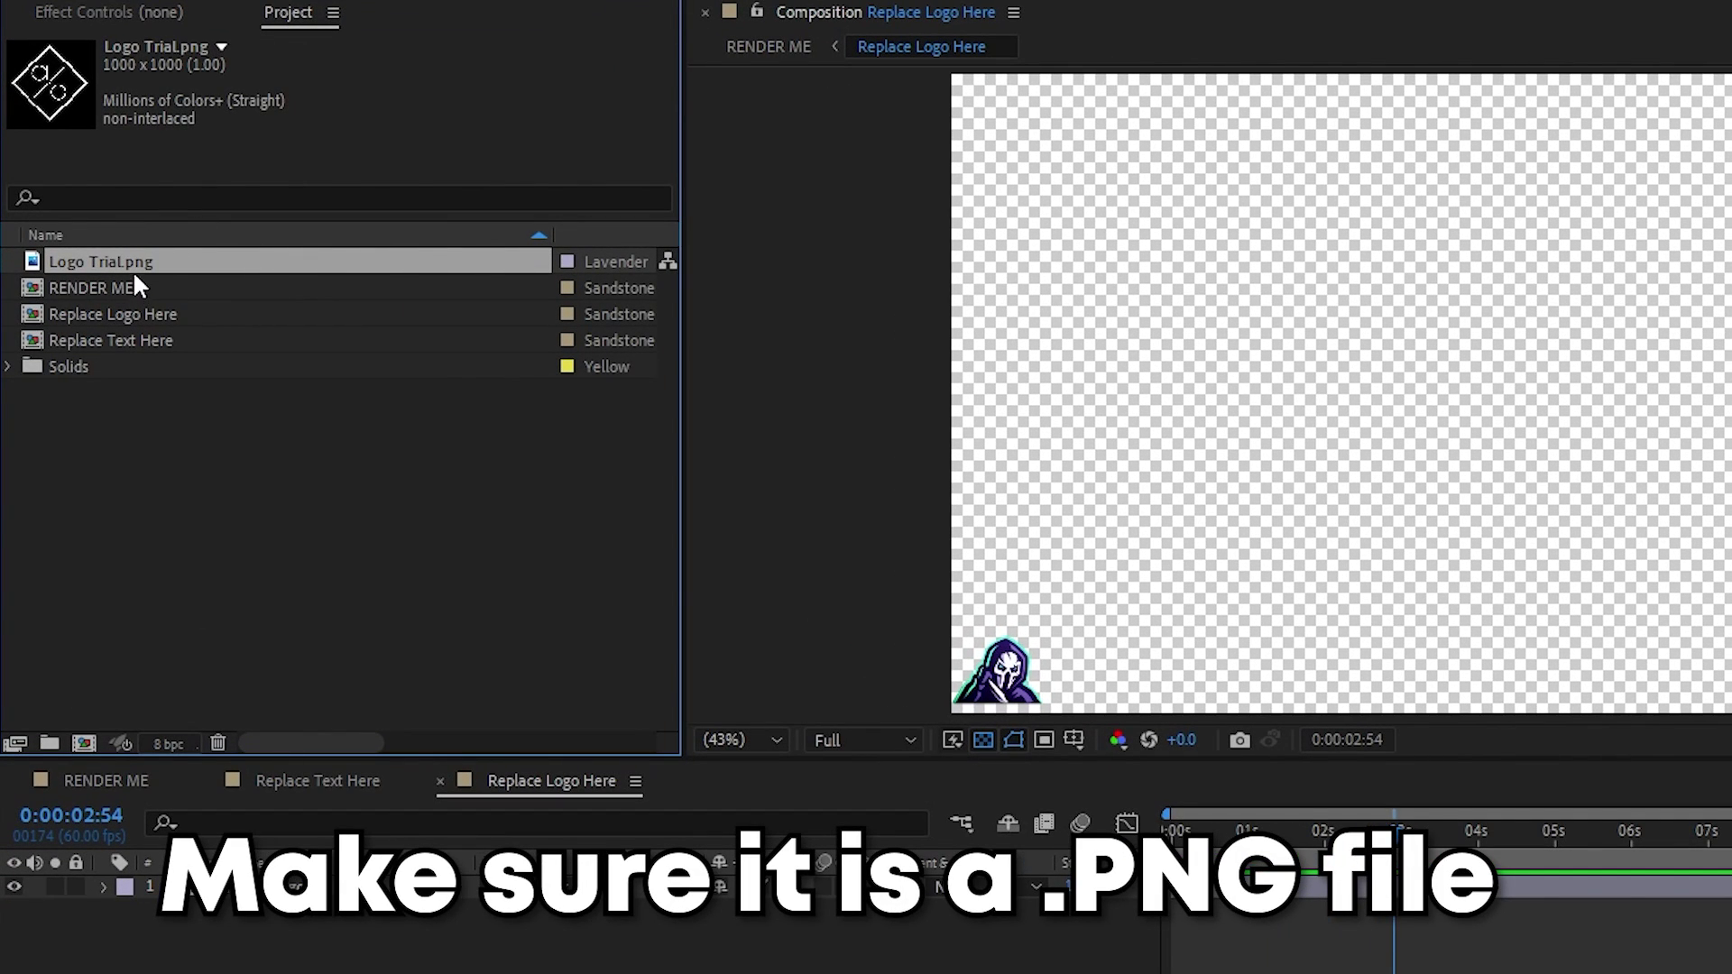
drag(131, 259, 298, 882)
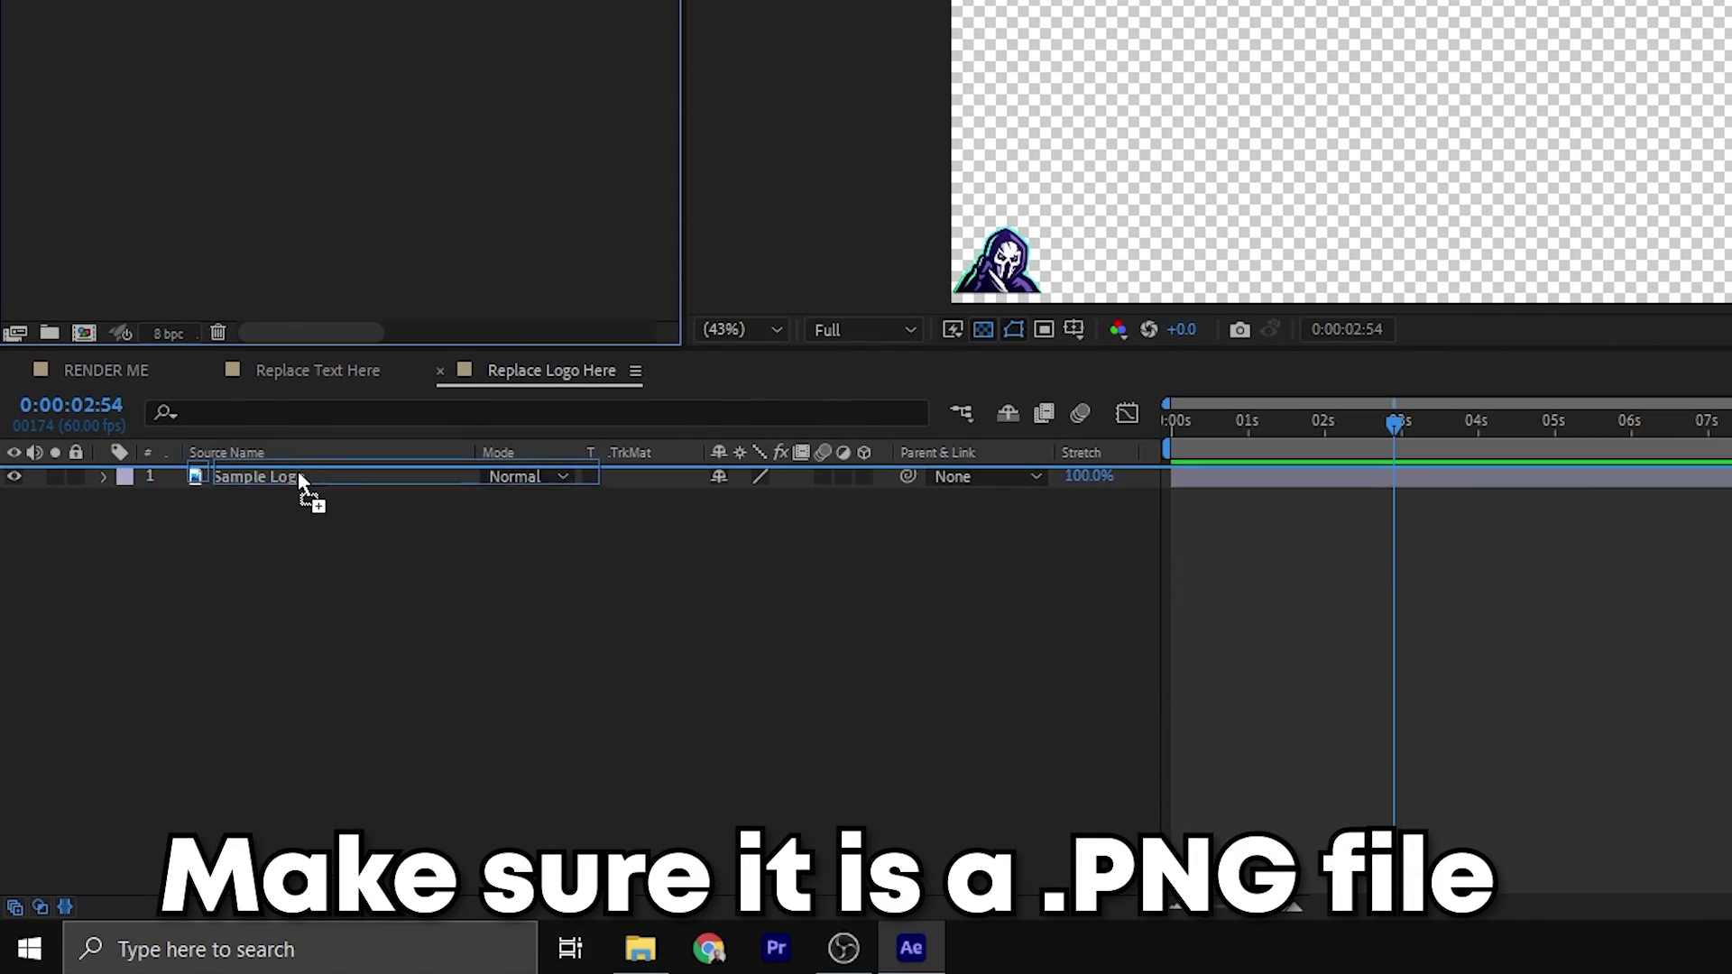
Place Logo Trial.png as the top layer over a black background and shrink it to the lower-left corner
drag(297, 477, 298, 479)
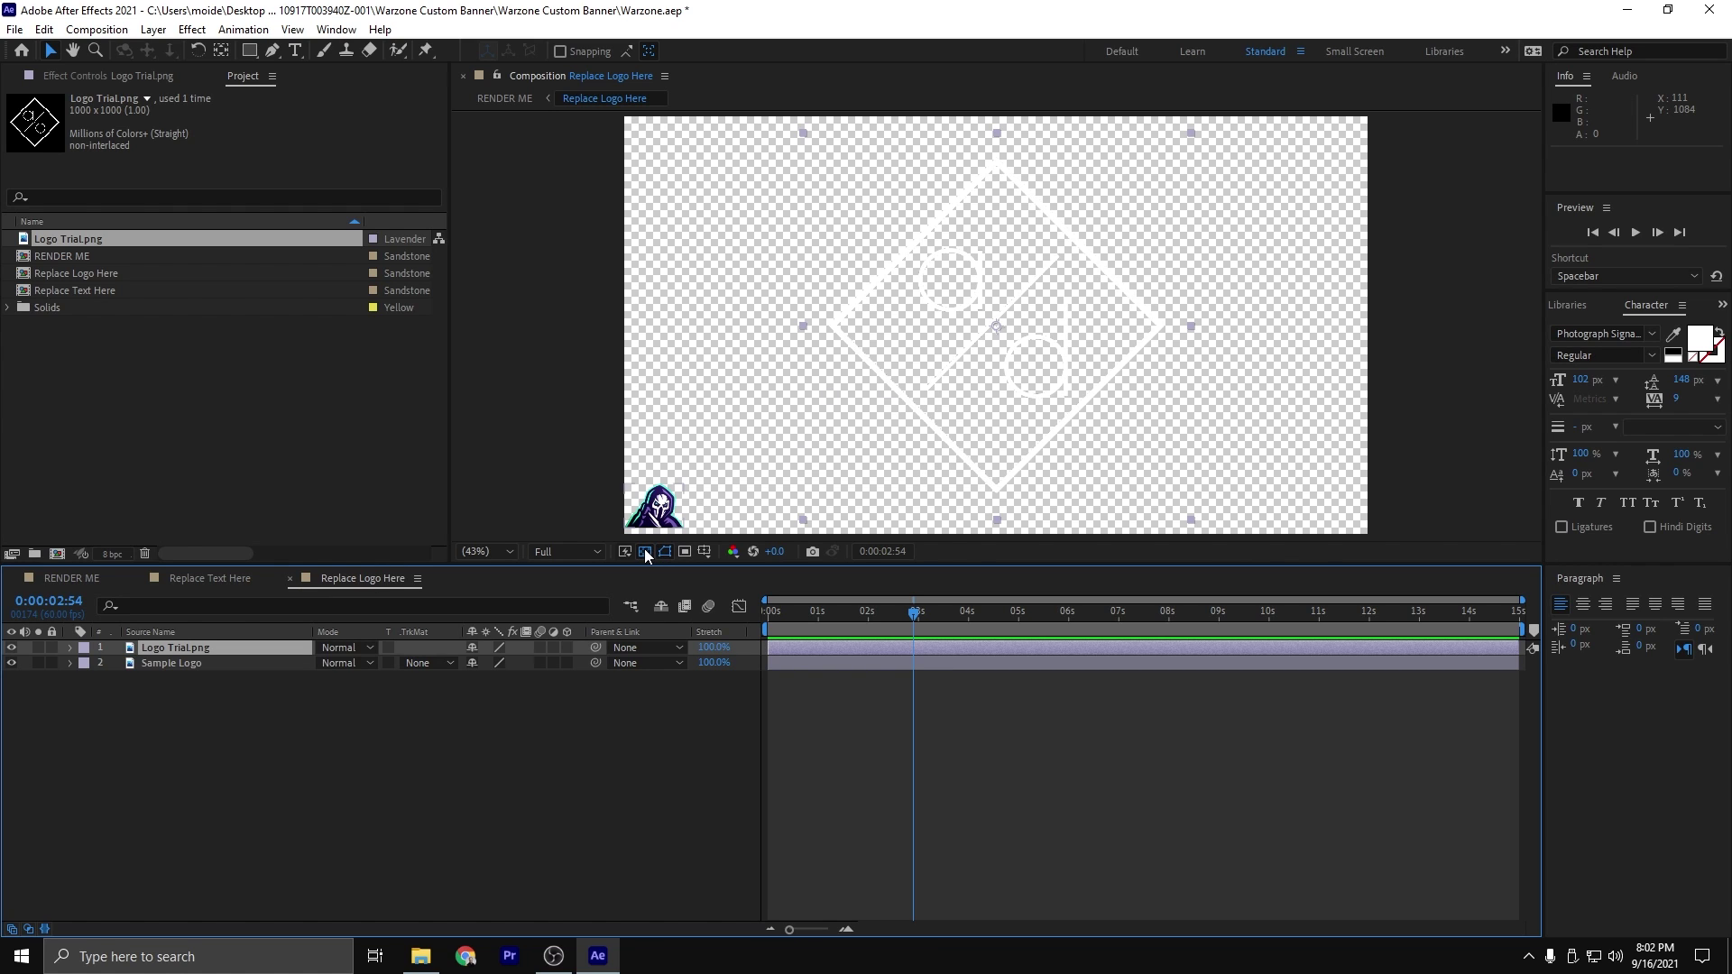
click(645, 551)
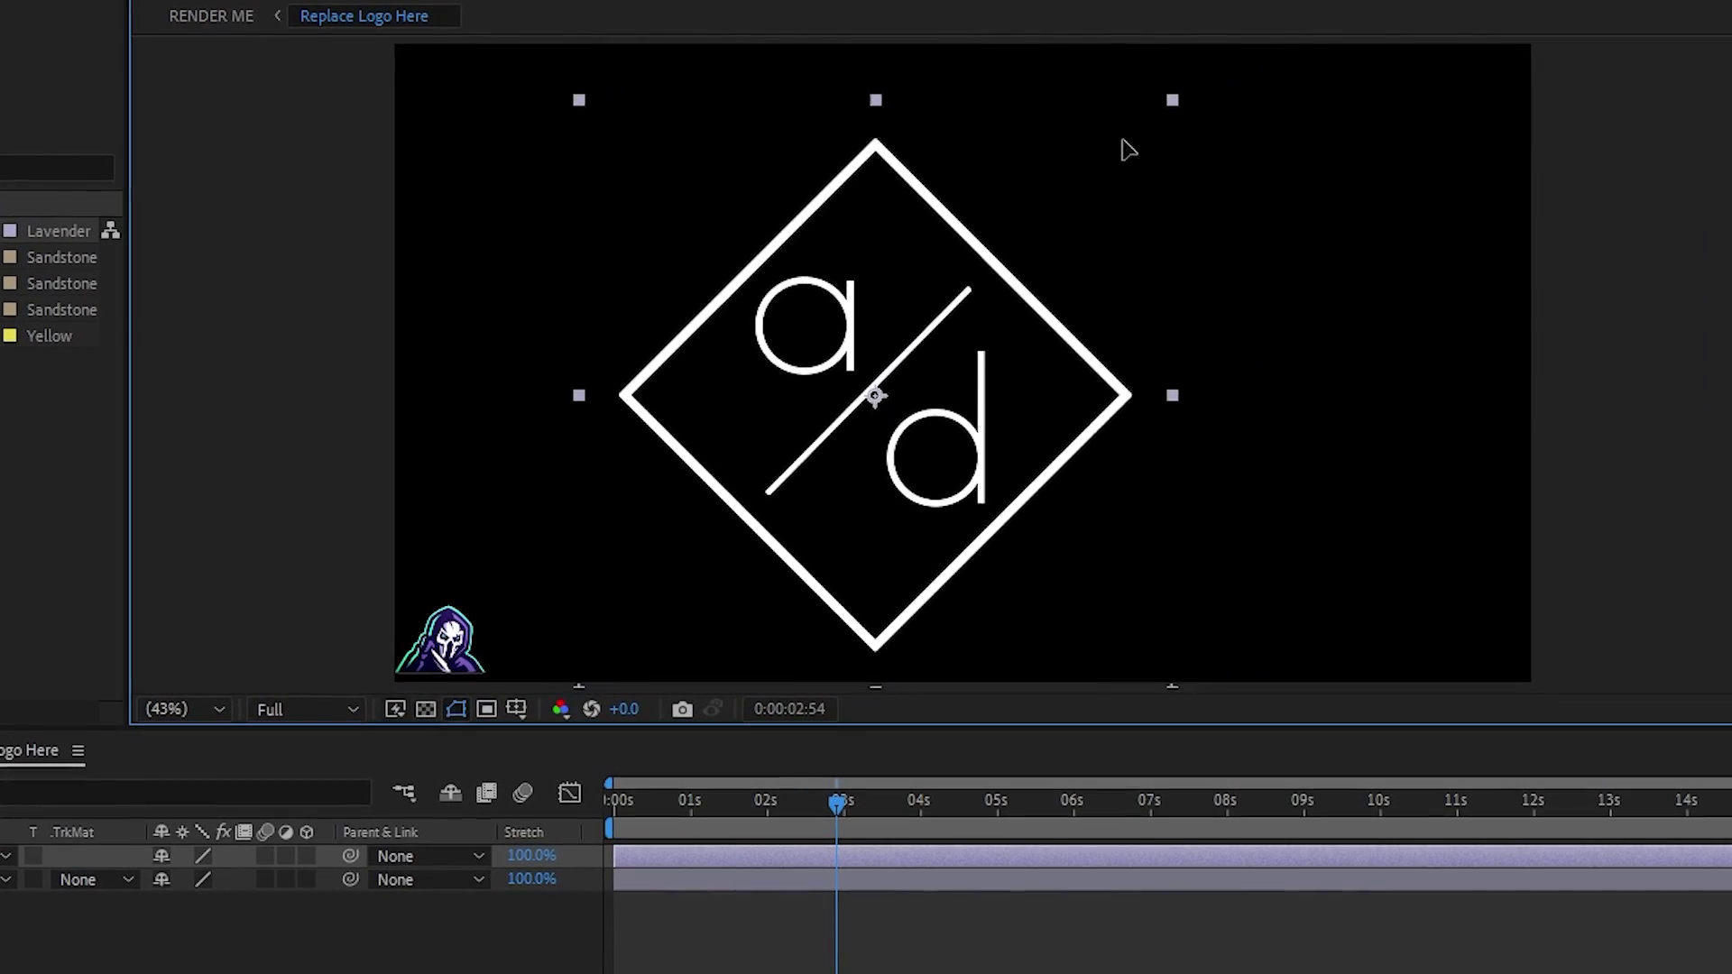
drag(1128, 149, 1254, 125)
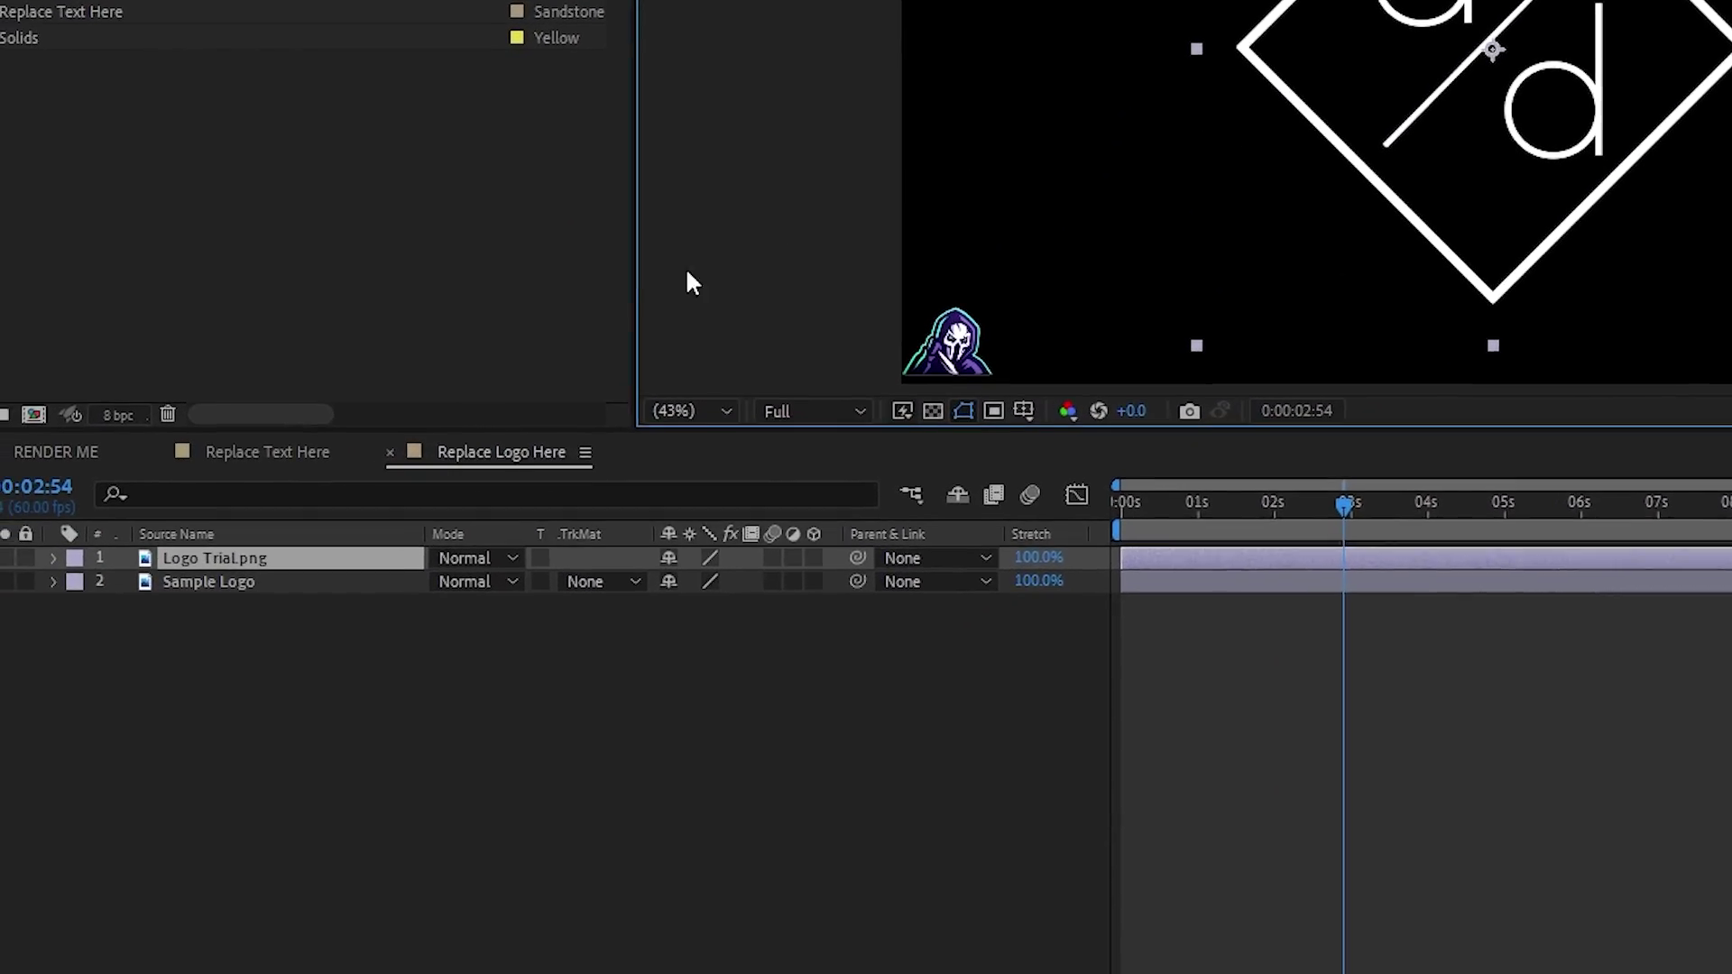
click(176, 556)
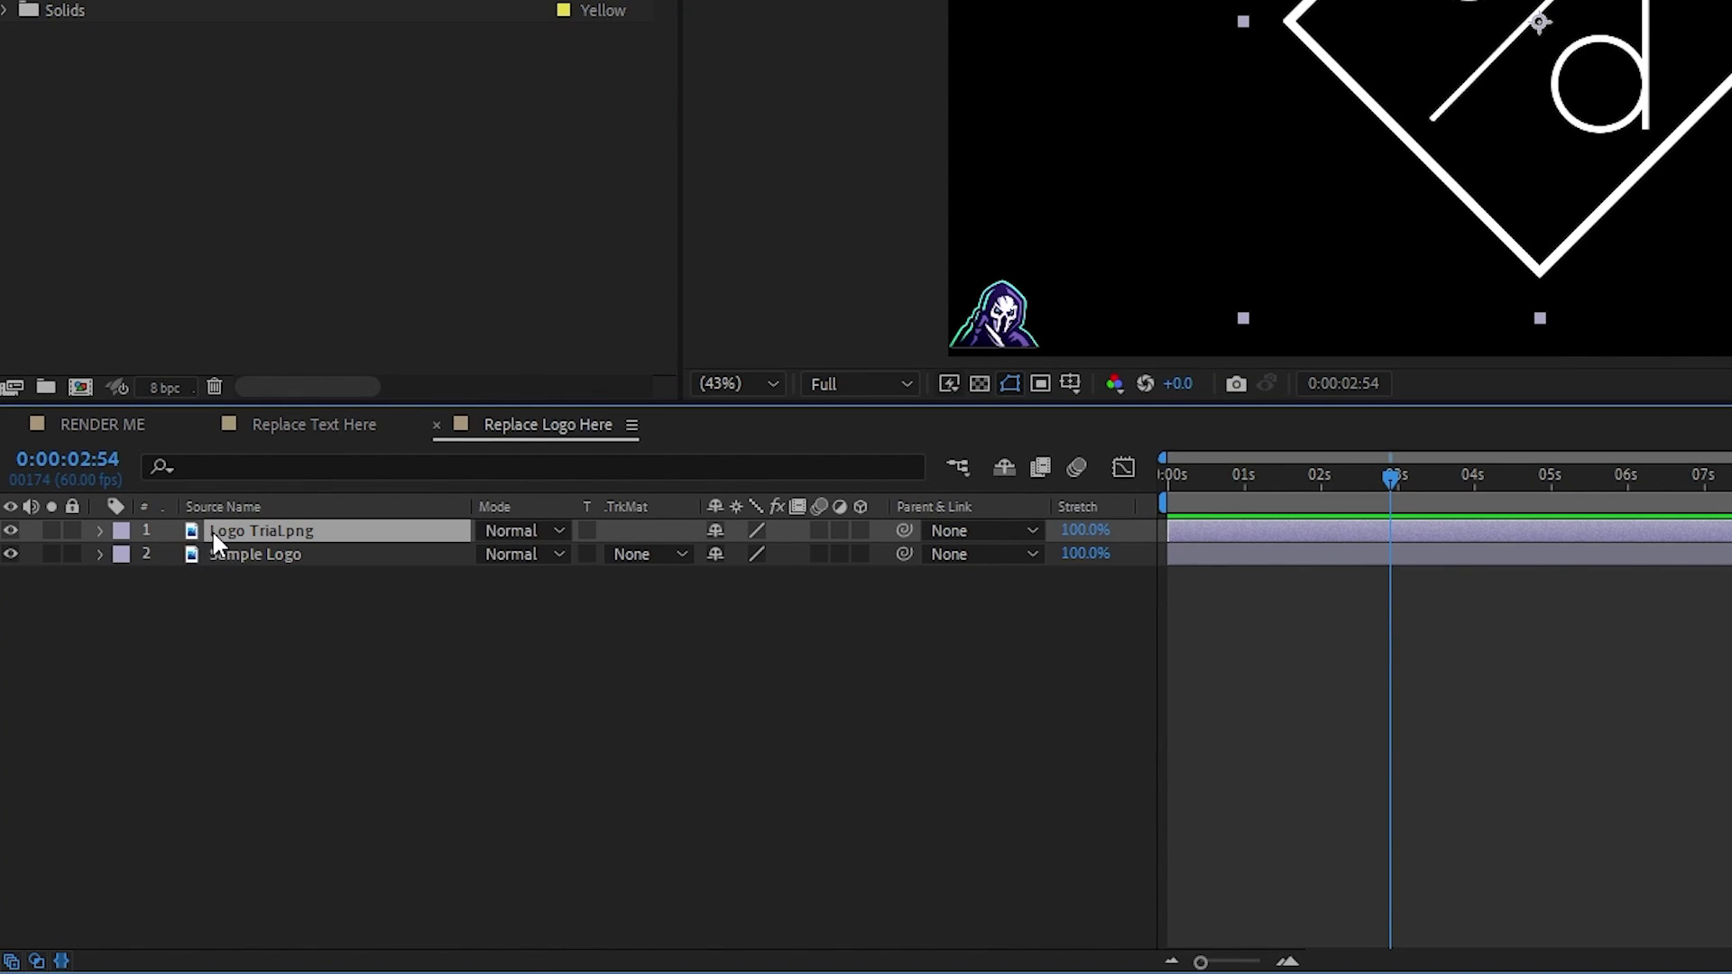
click(221, 554)
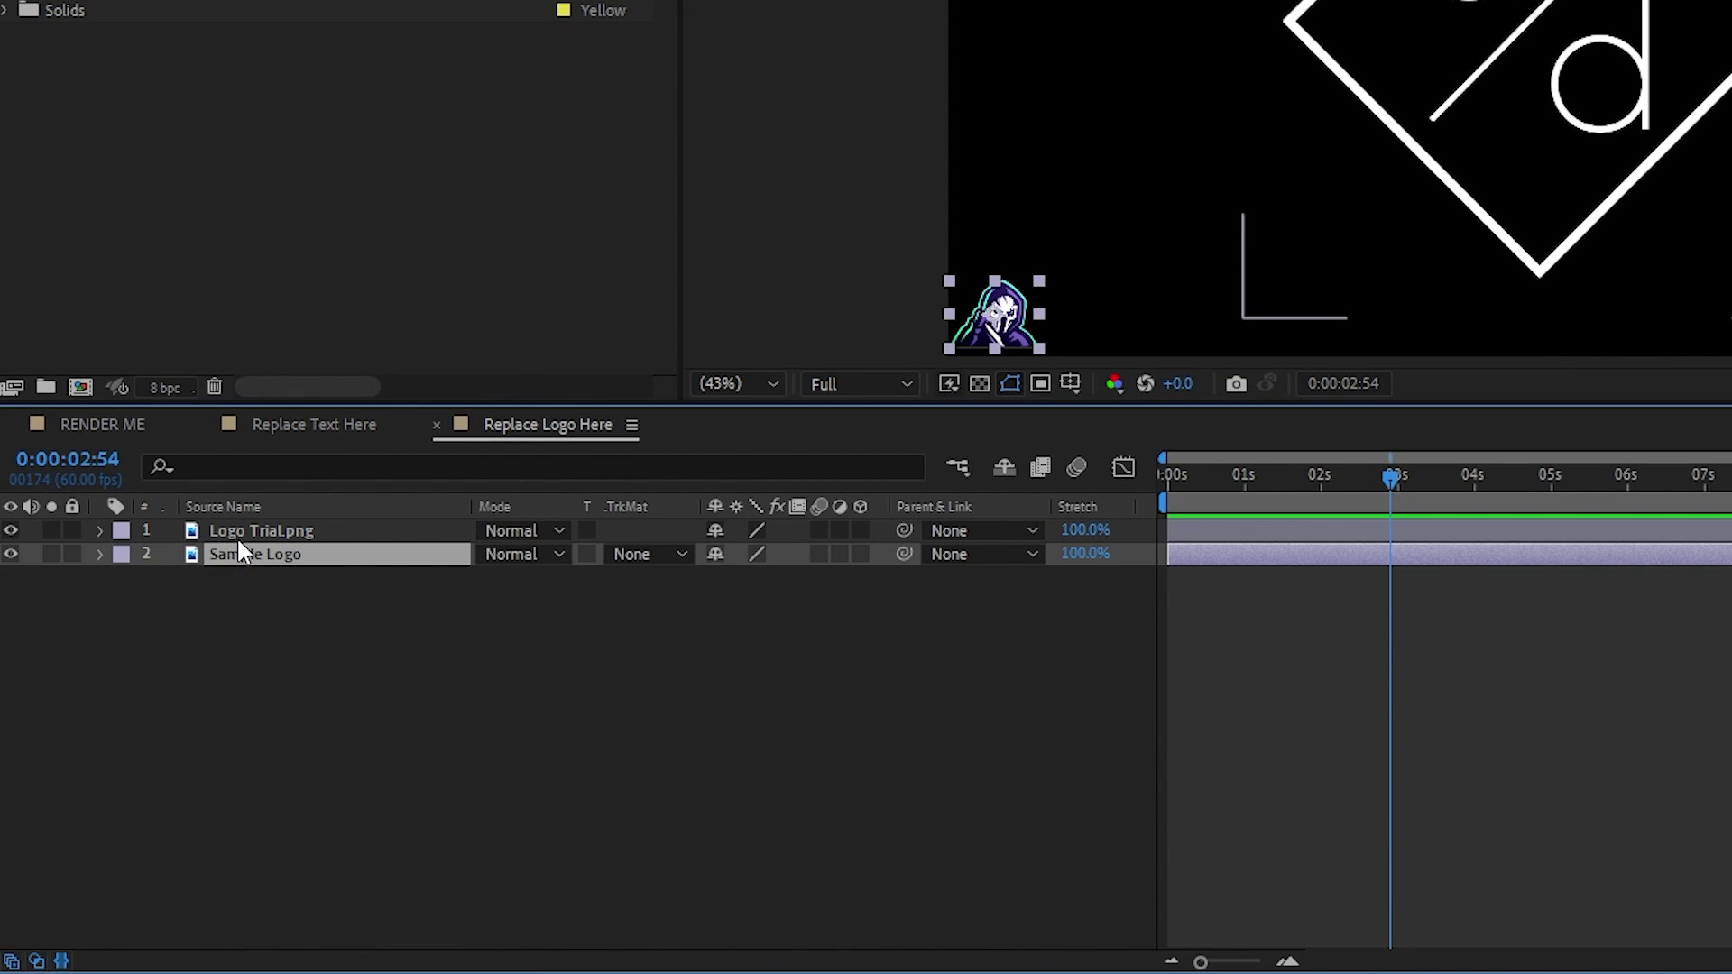
click(257, 531)
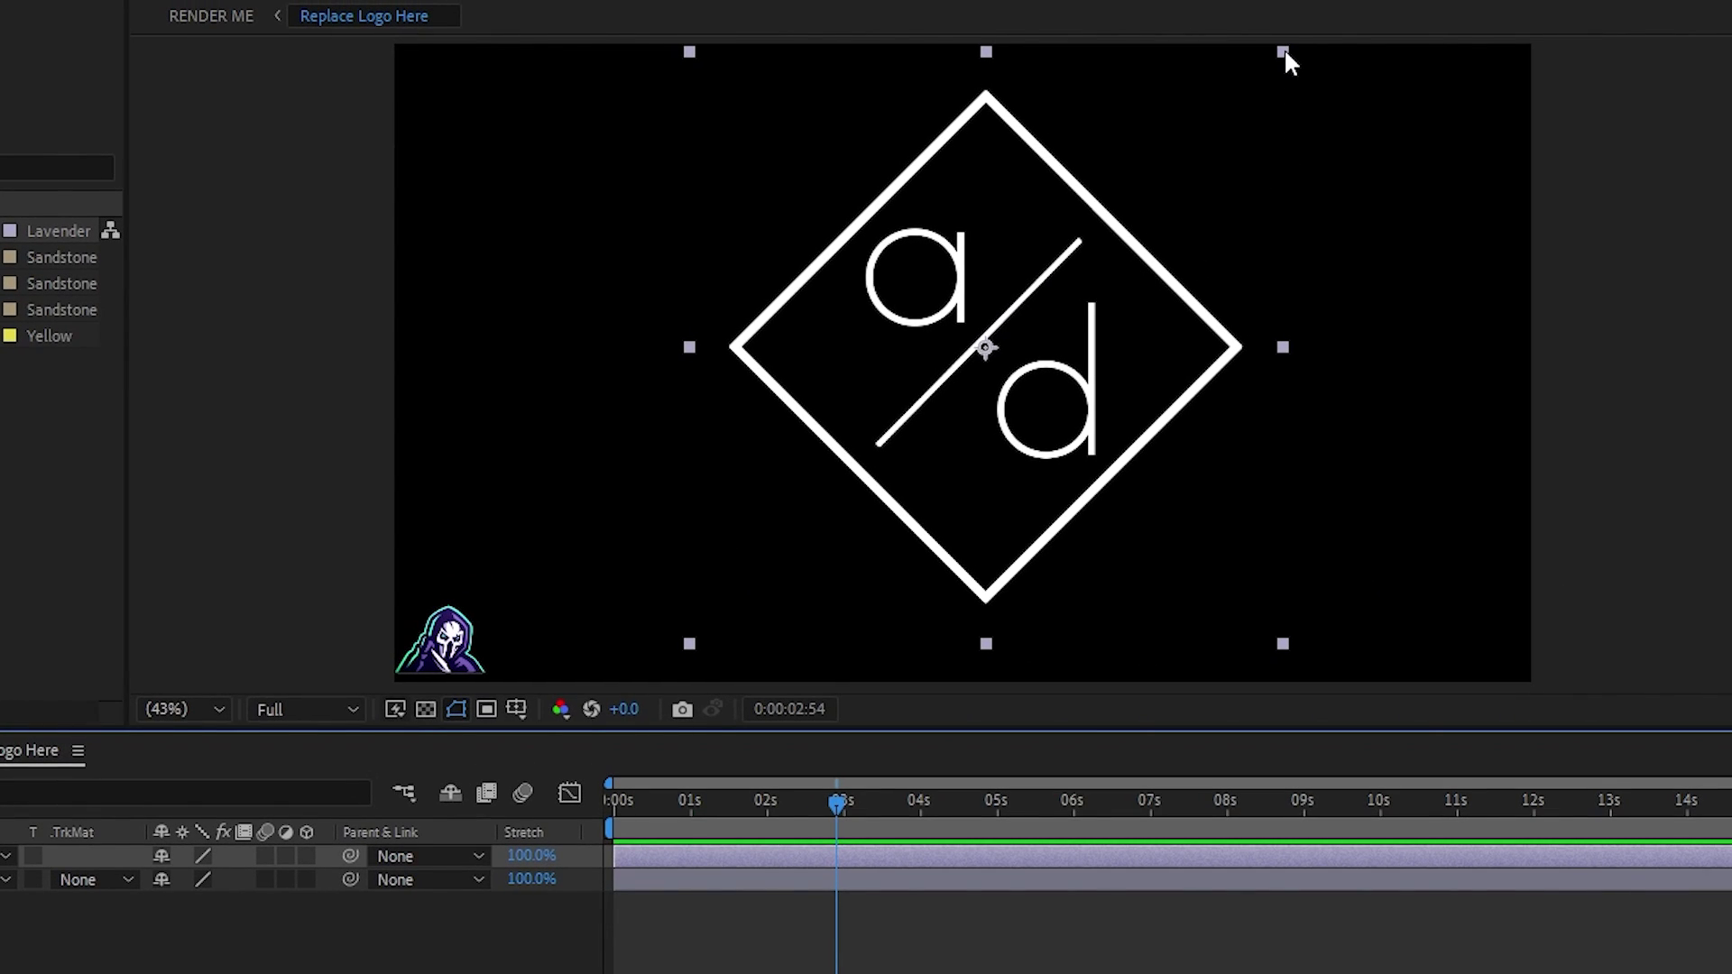
drag(1289, 55, 449, 634)
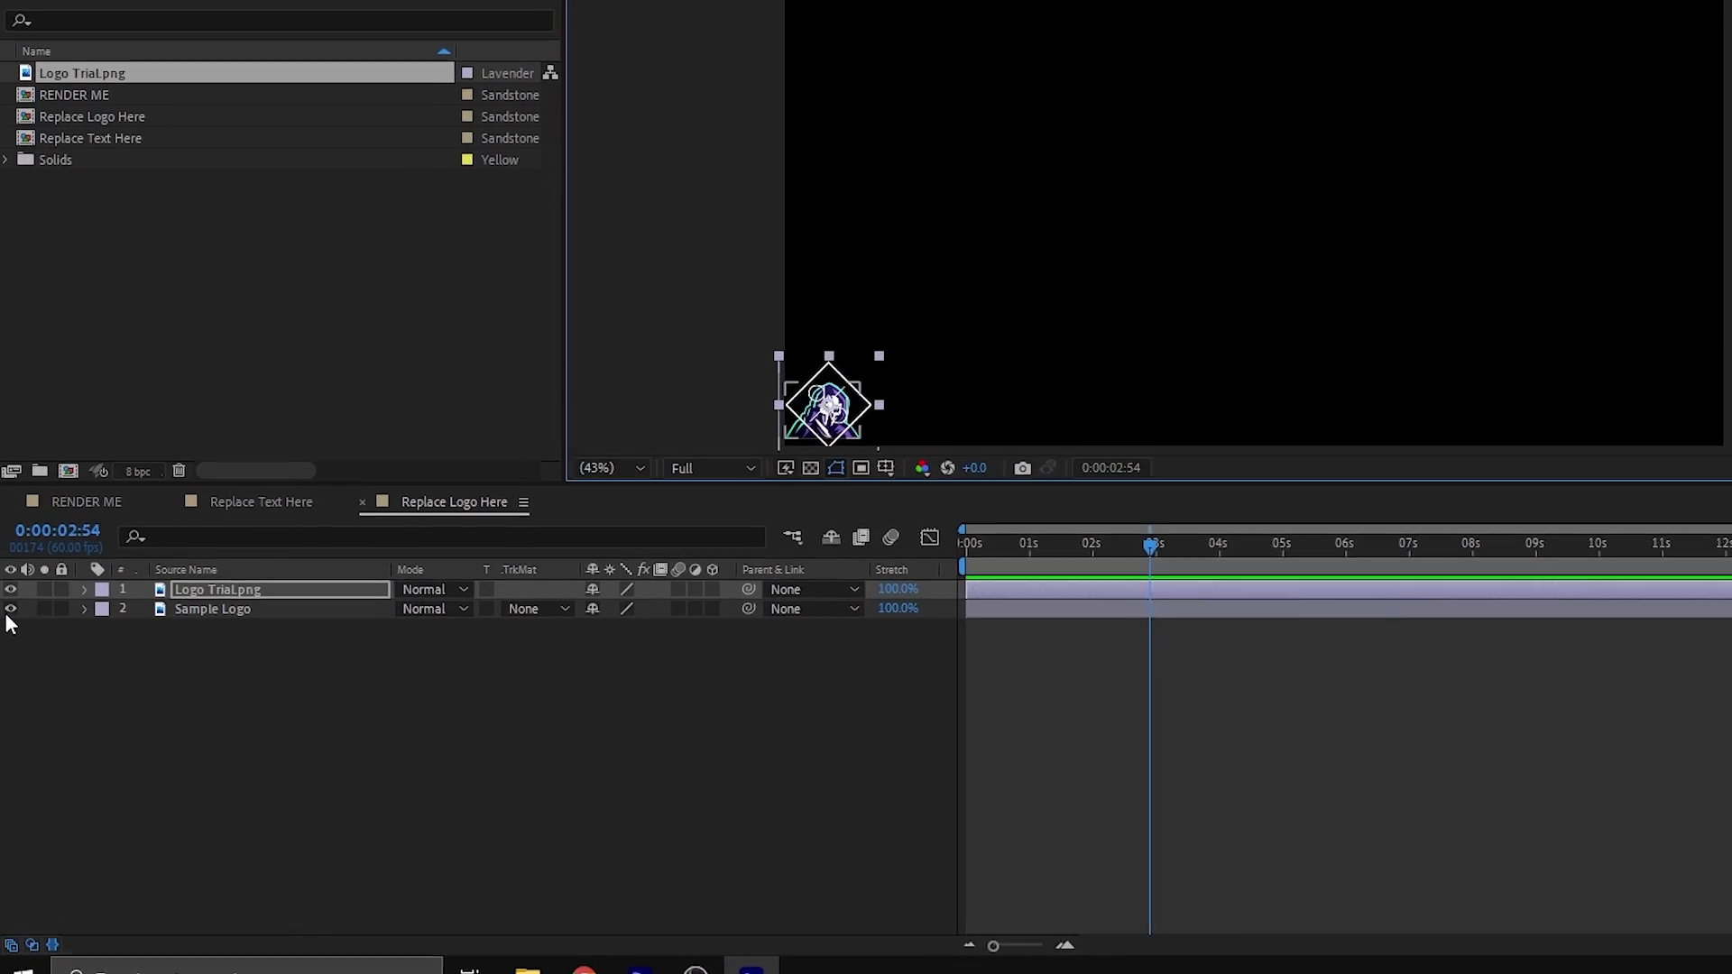
Hide the Sample Logo layer so only the diamond logo remains, then show the RENDER ME composition
click(11, 609)
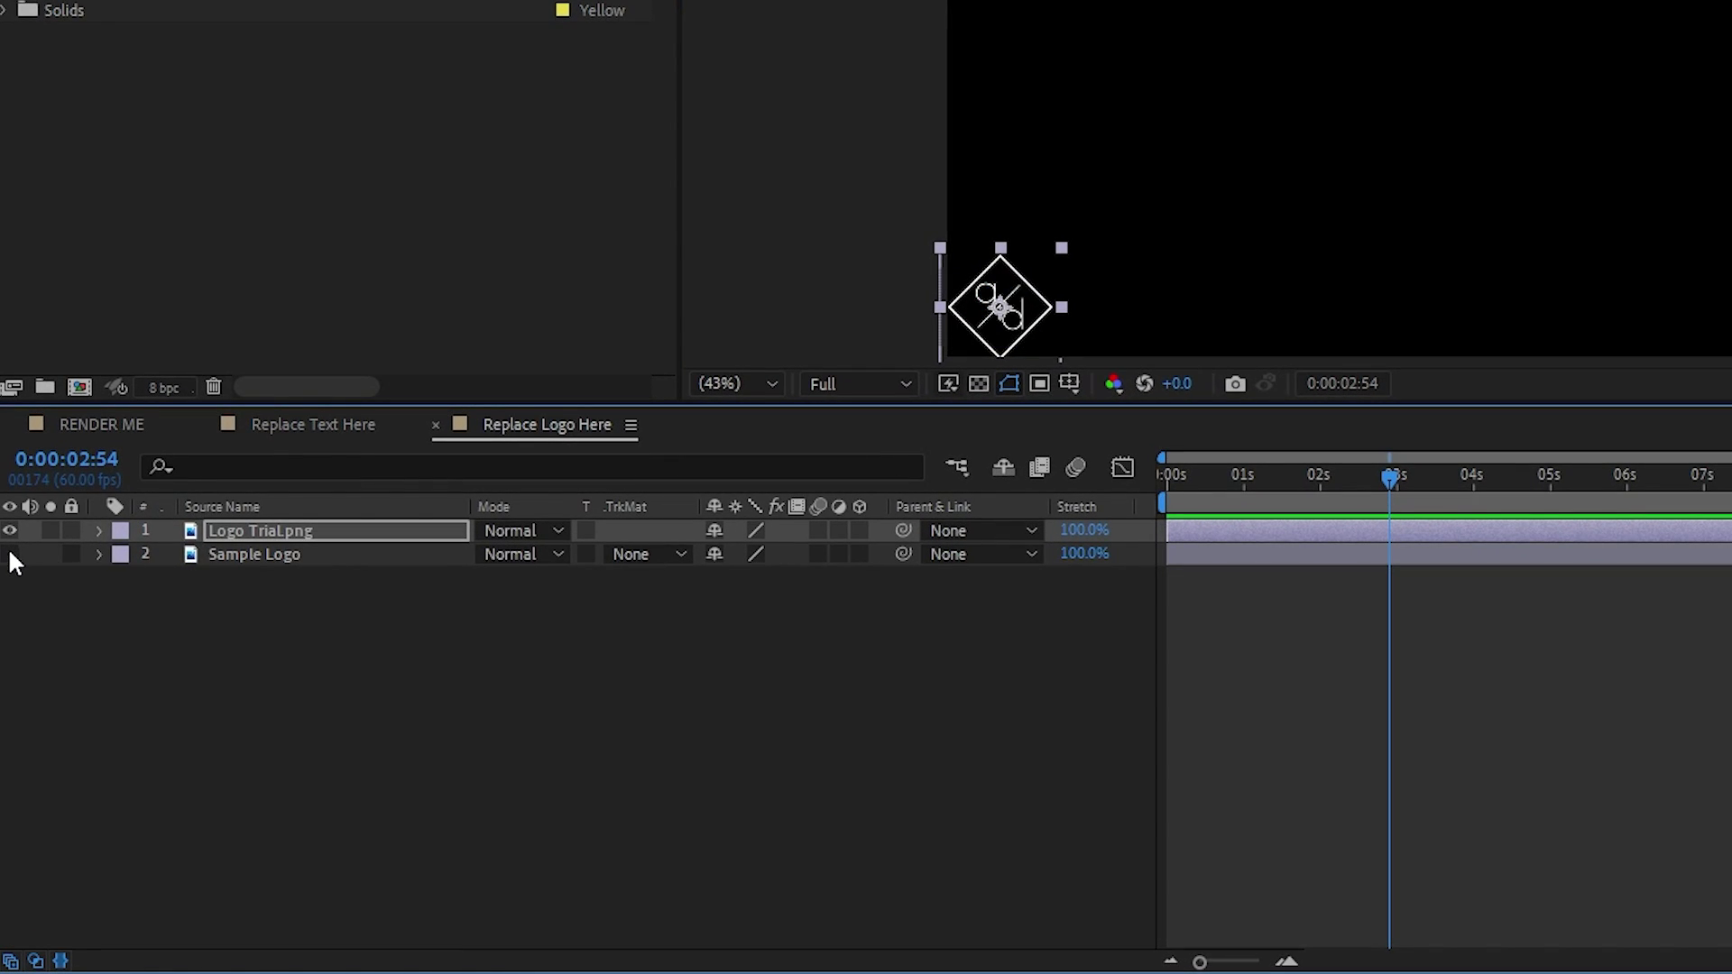
click(138, 596)
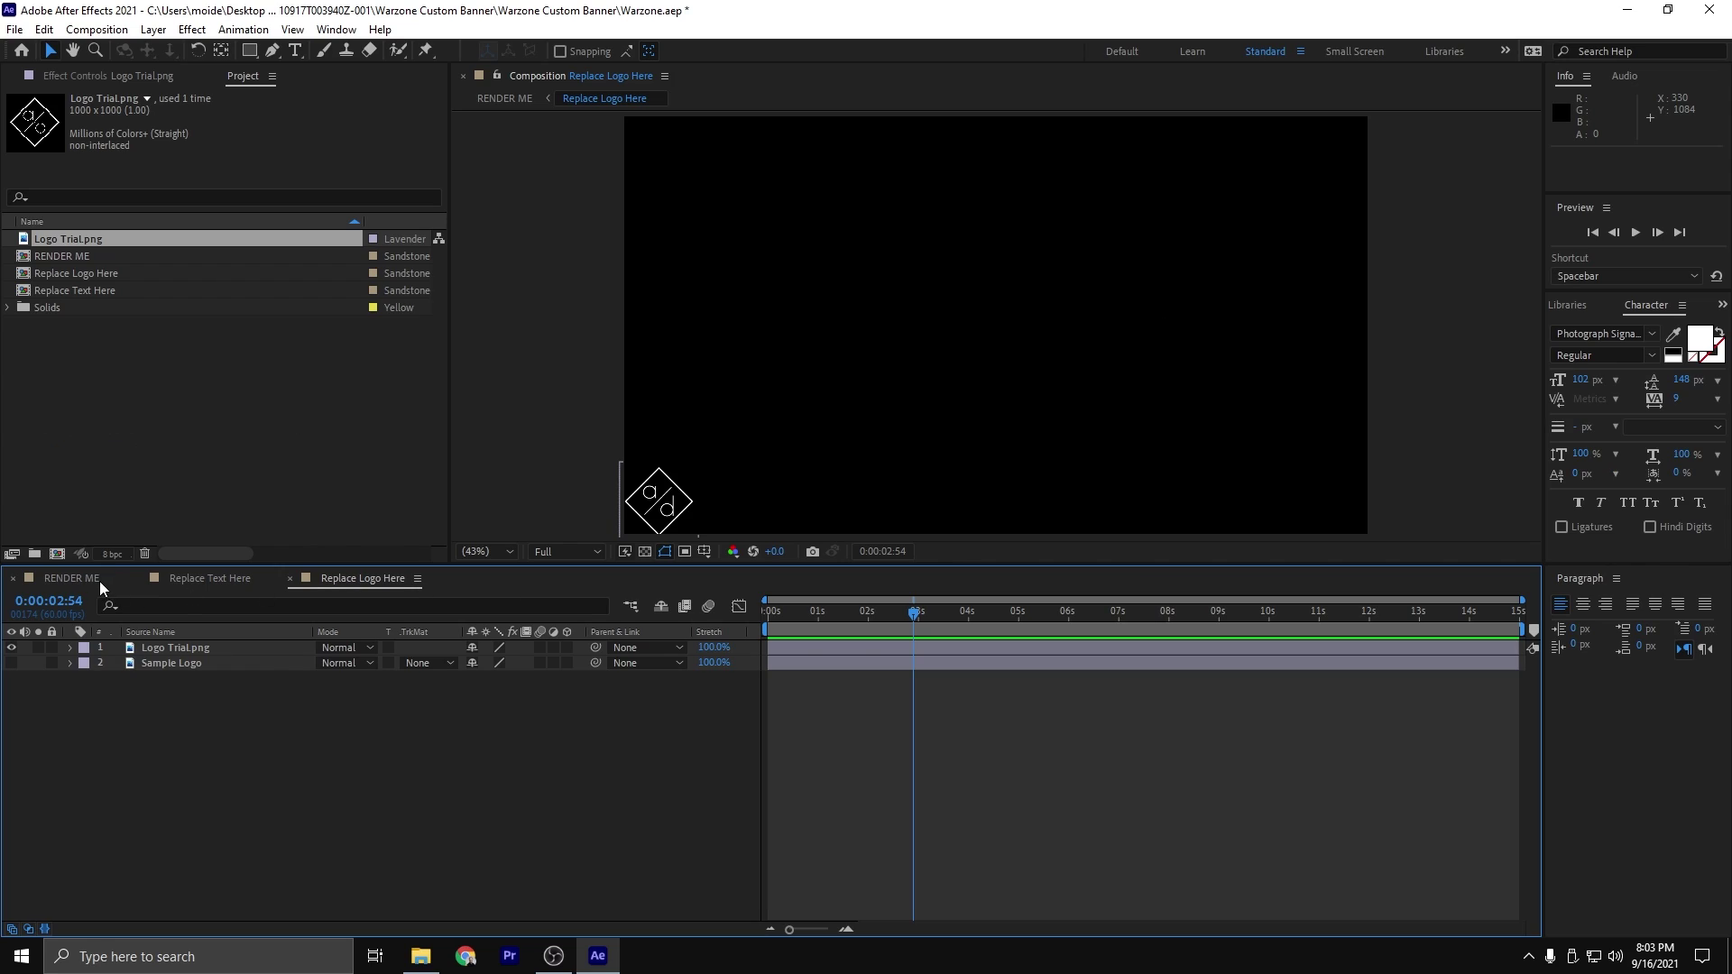
click(101, 424)
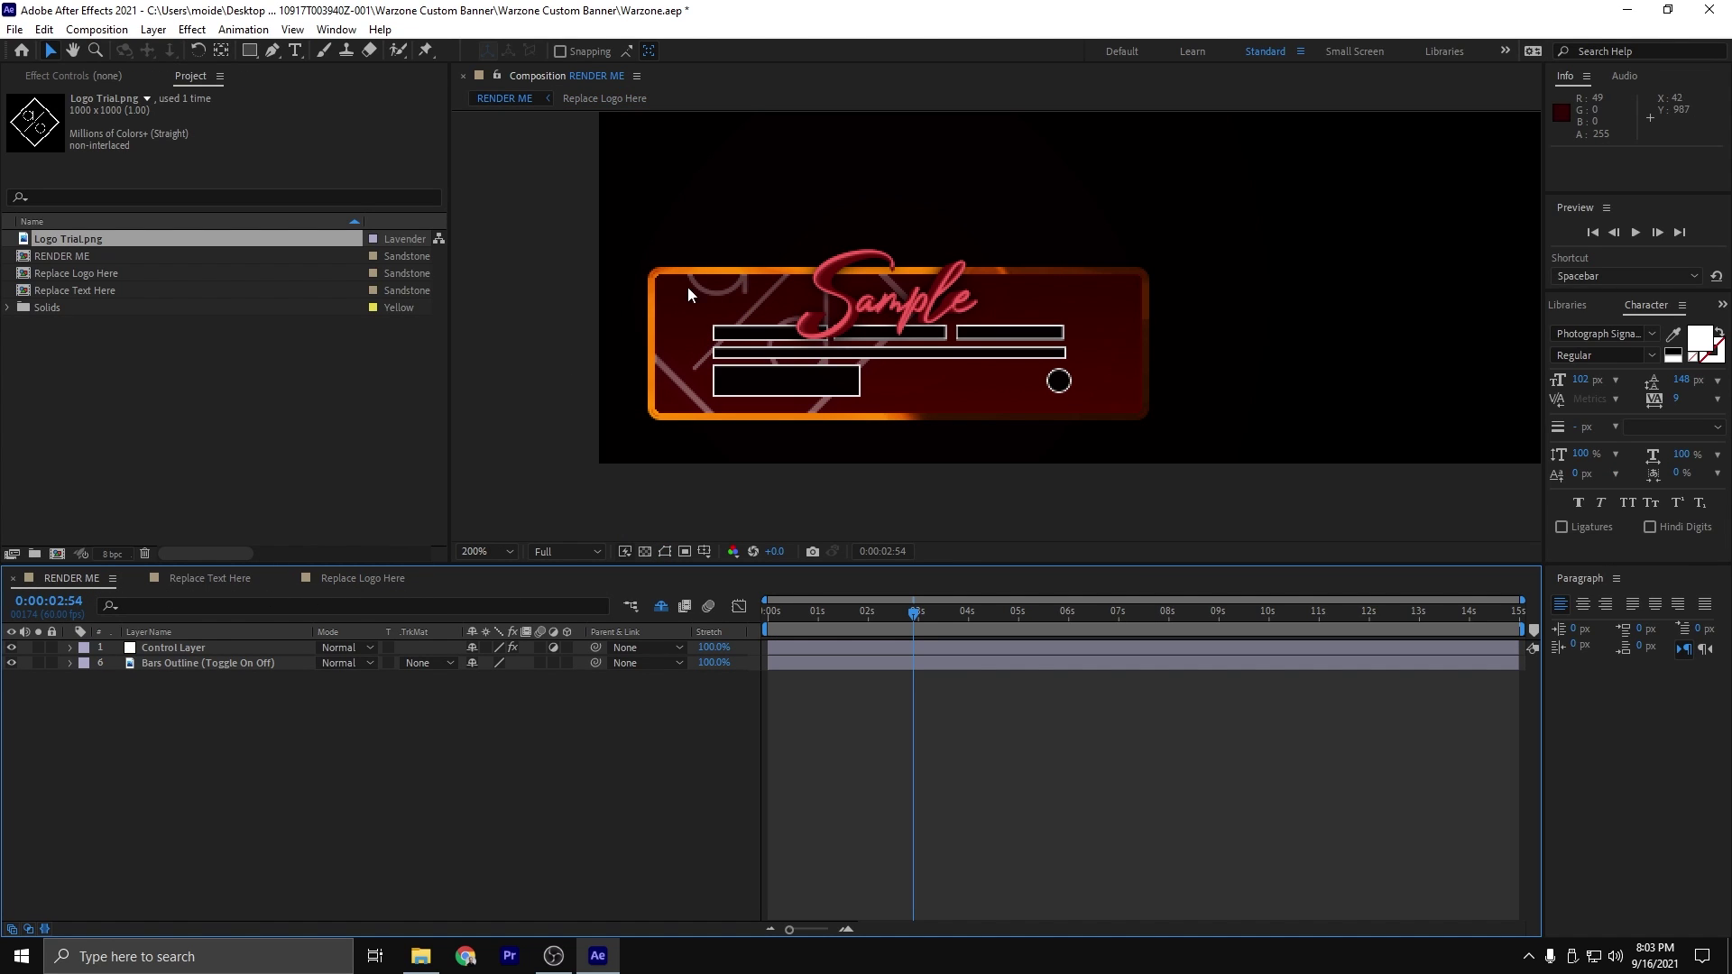
Shrink the diamond logo in Replace Logo Here to about 17% scale
click(342, 583)
click(667, 485)
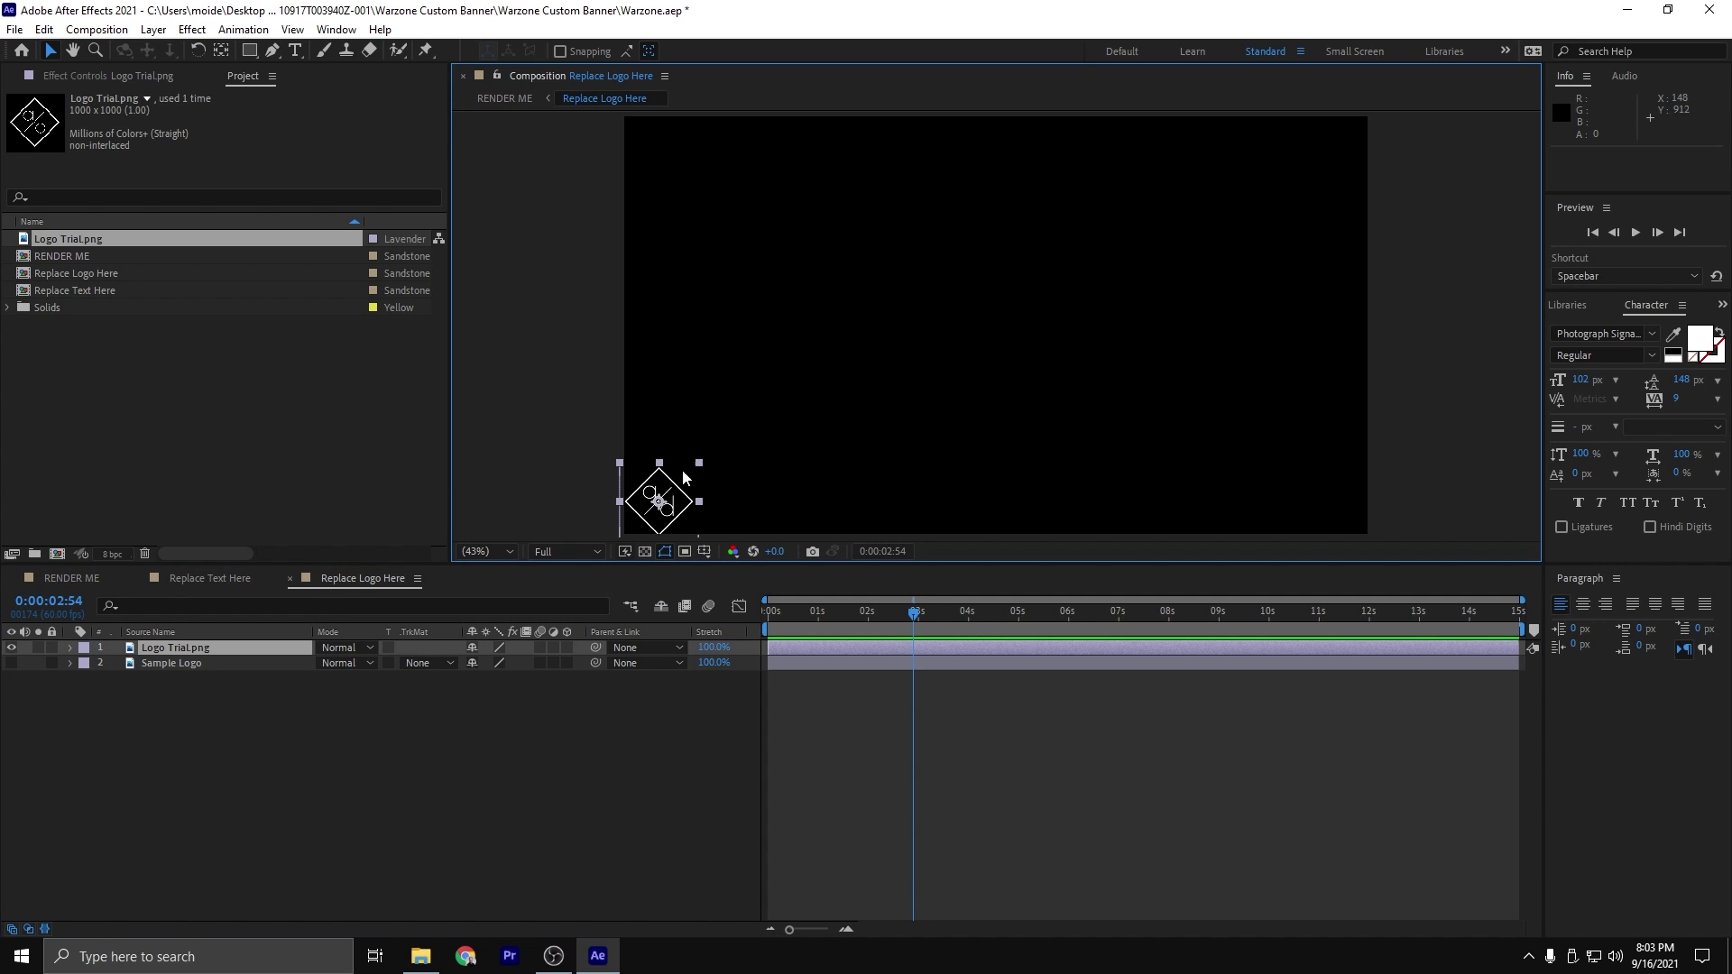
drag(703, 467, 651, 506)
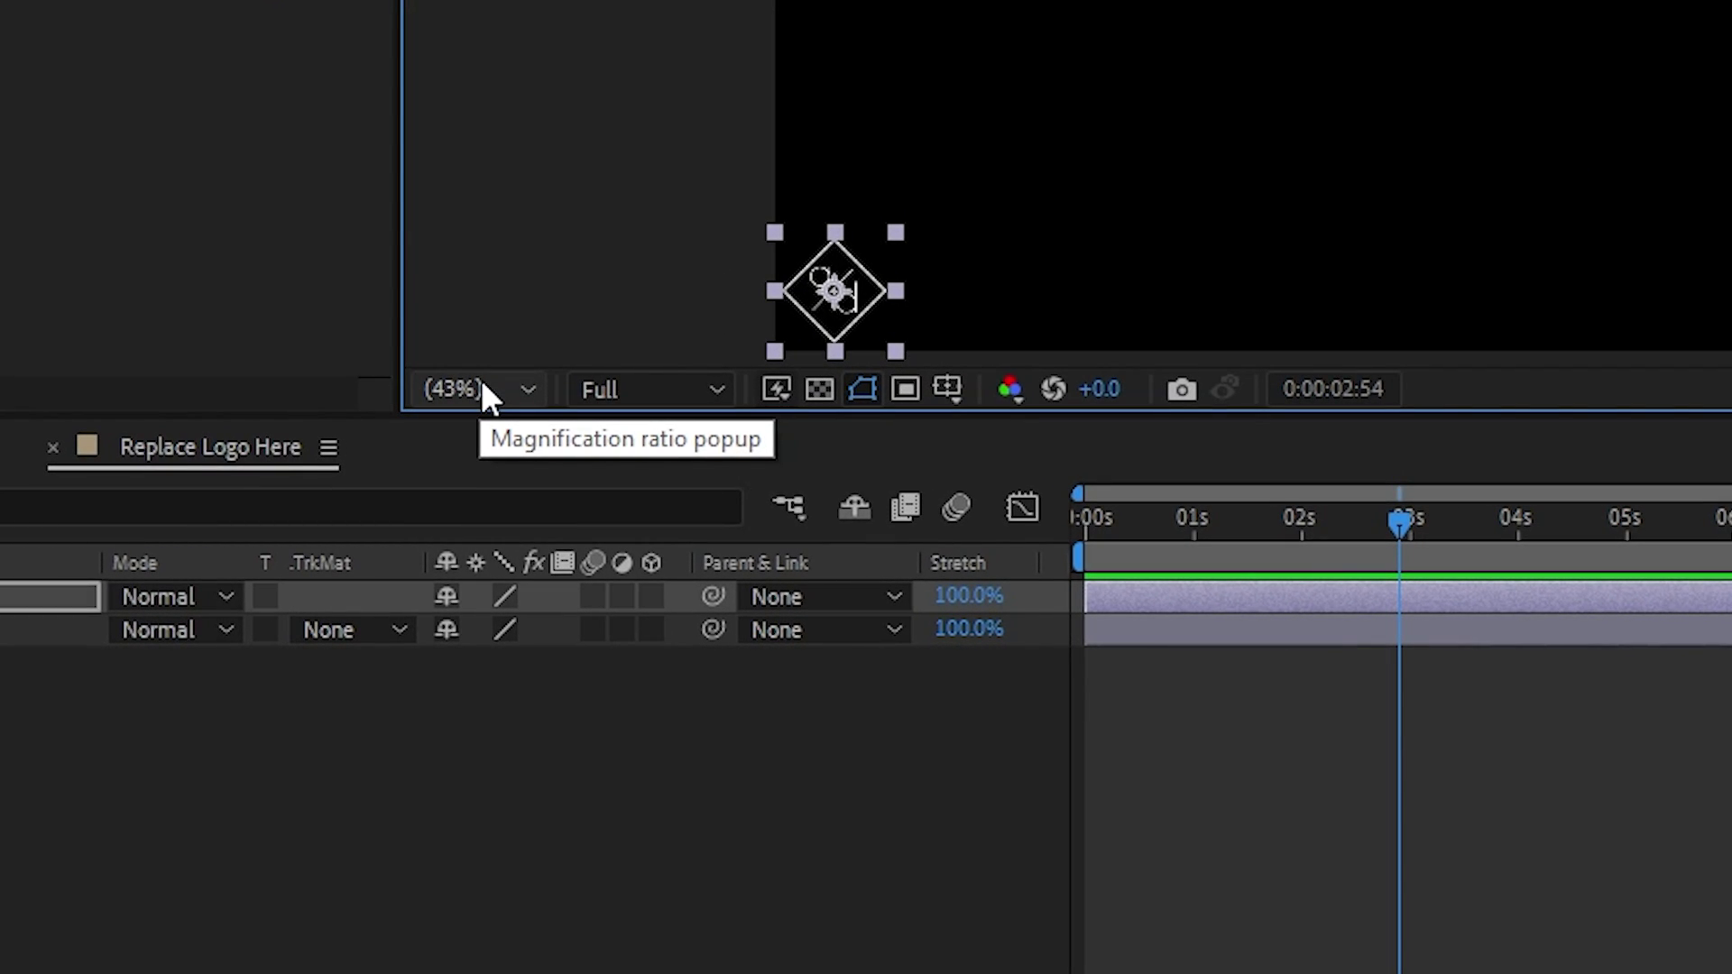
View the composition at 100% and pan to bring the logo into sight
click(485, 395)
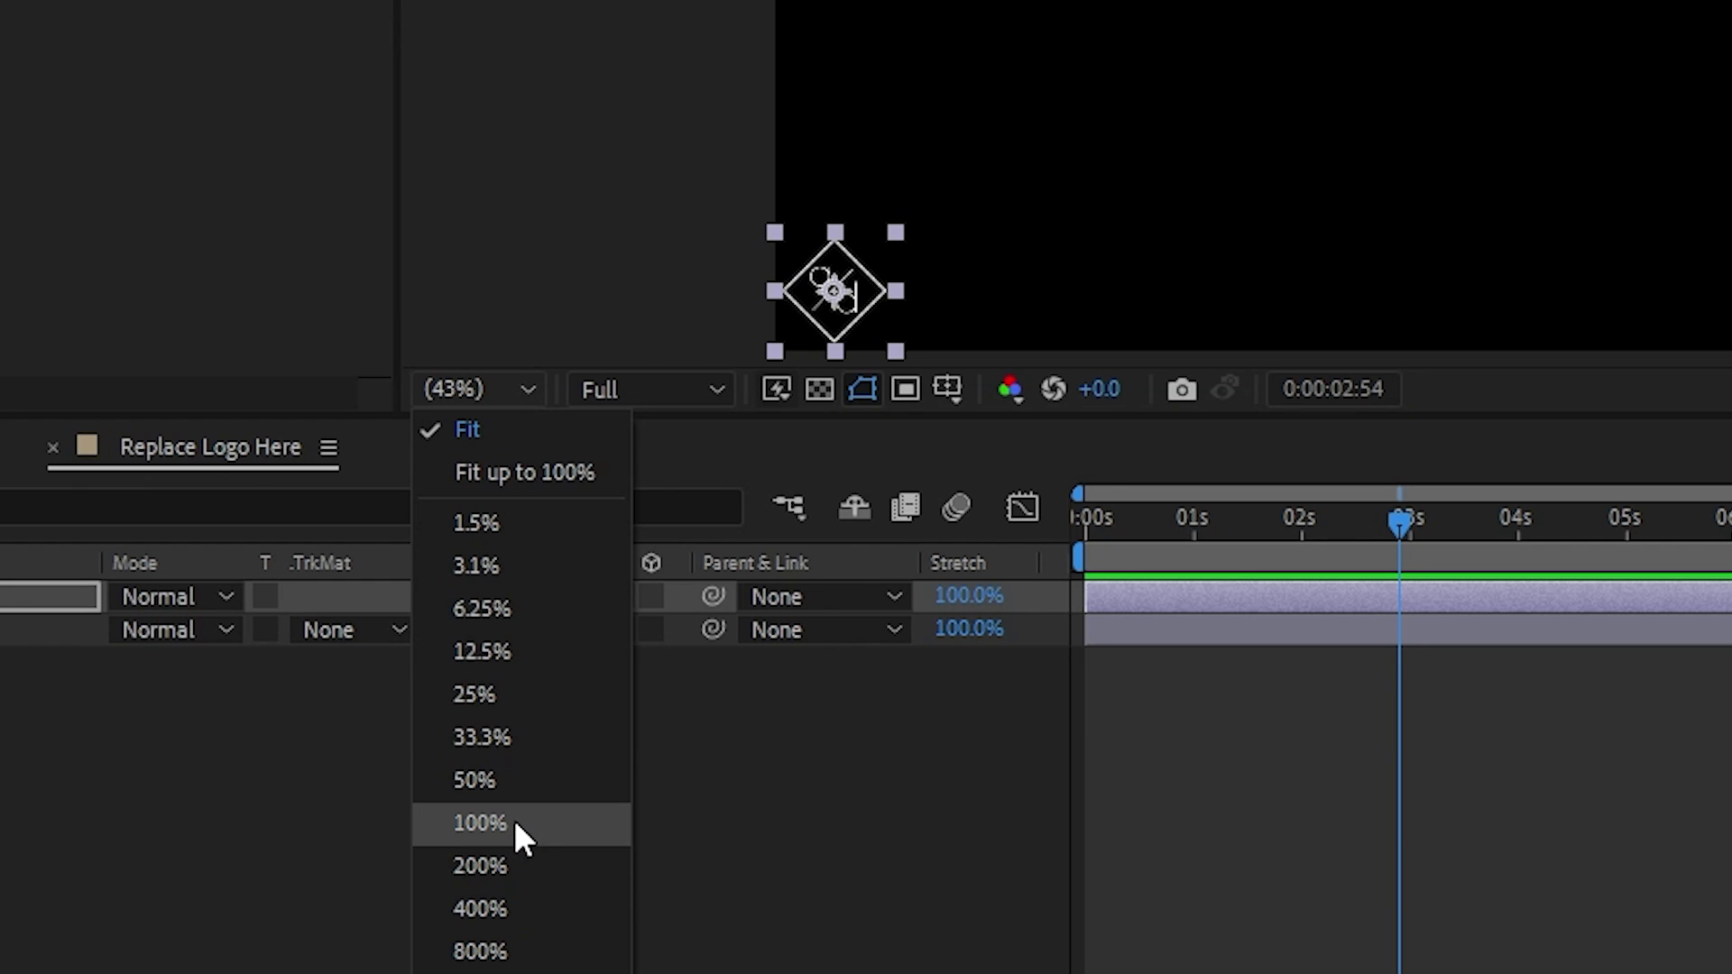
click(510, 844)
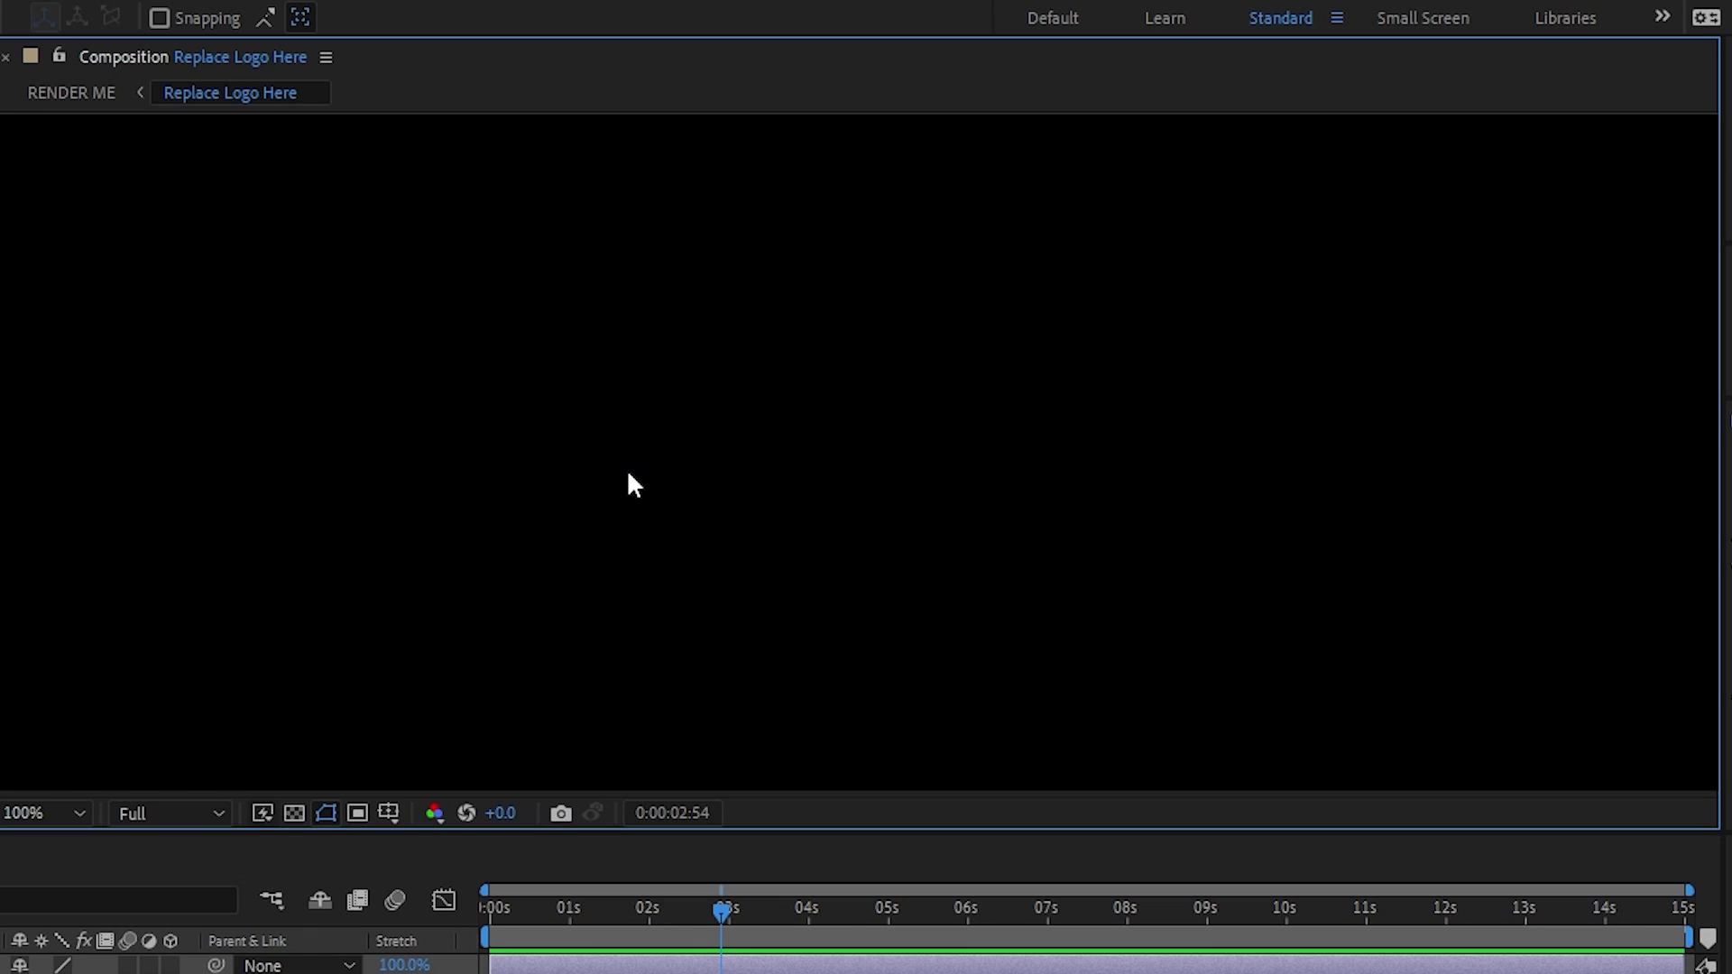
key(h)
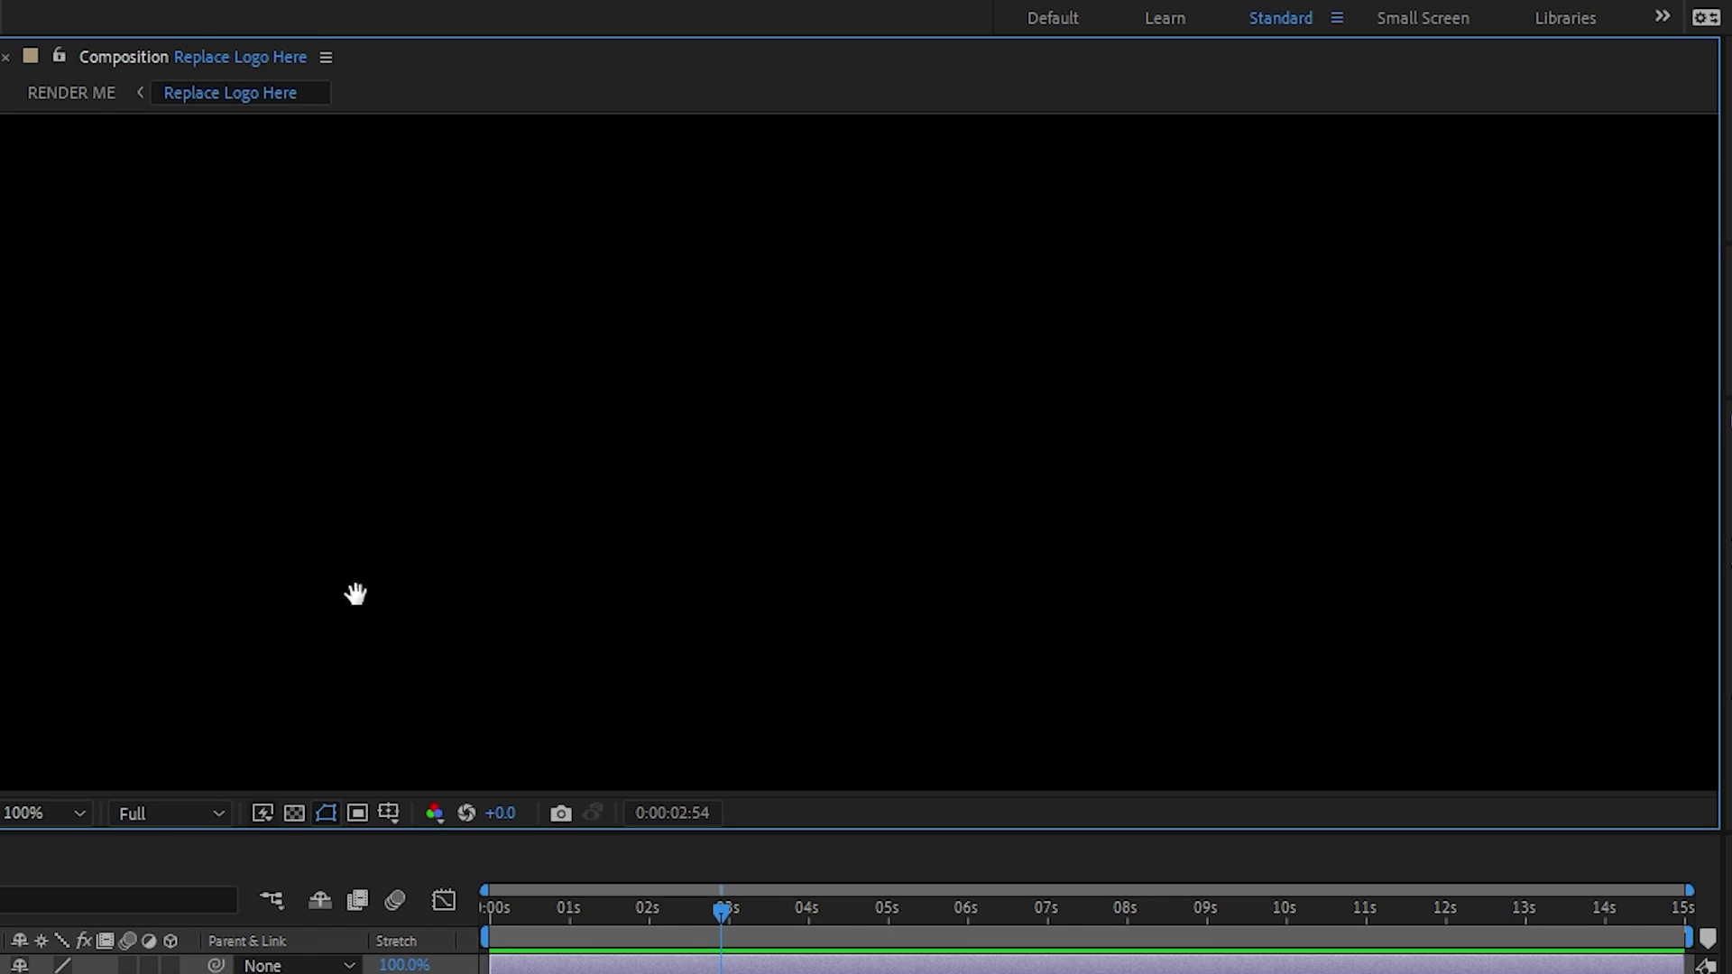
drag(720, 339, 680, 507)
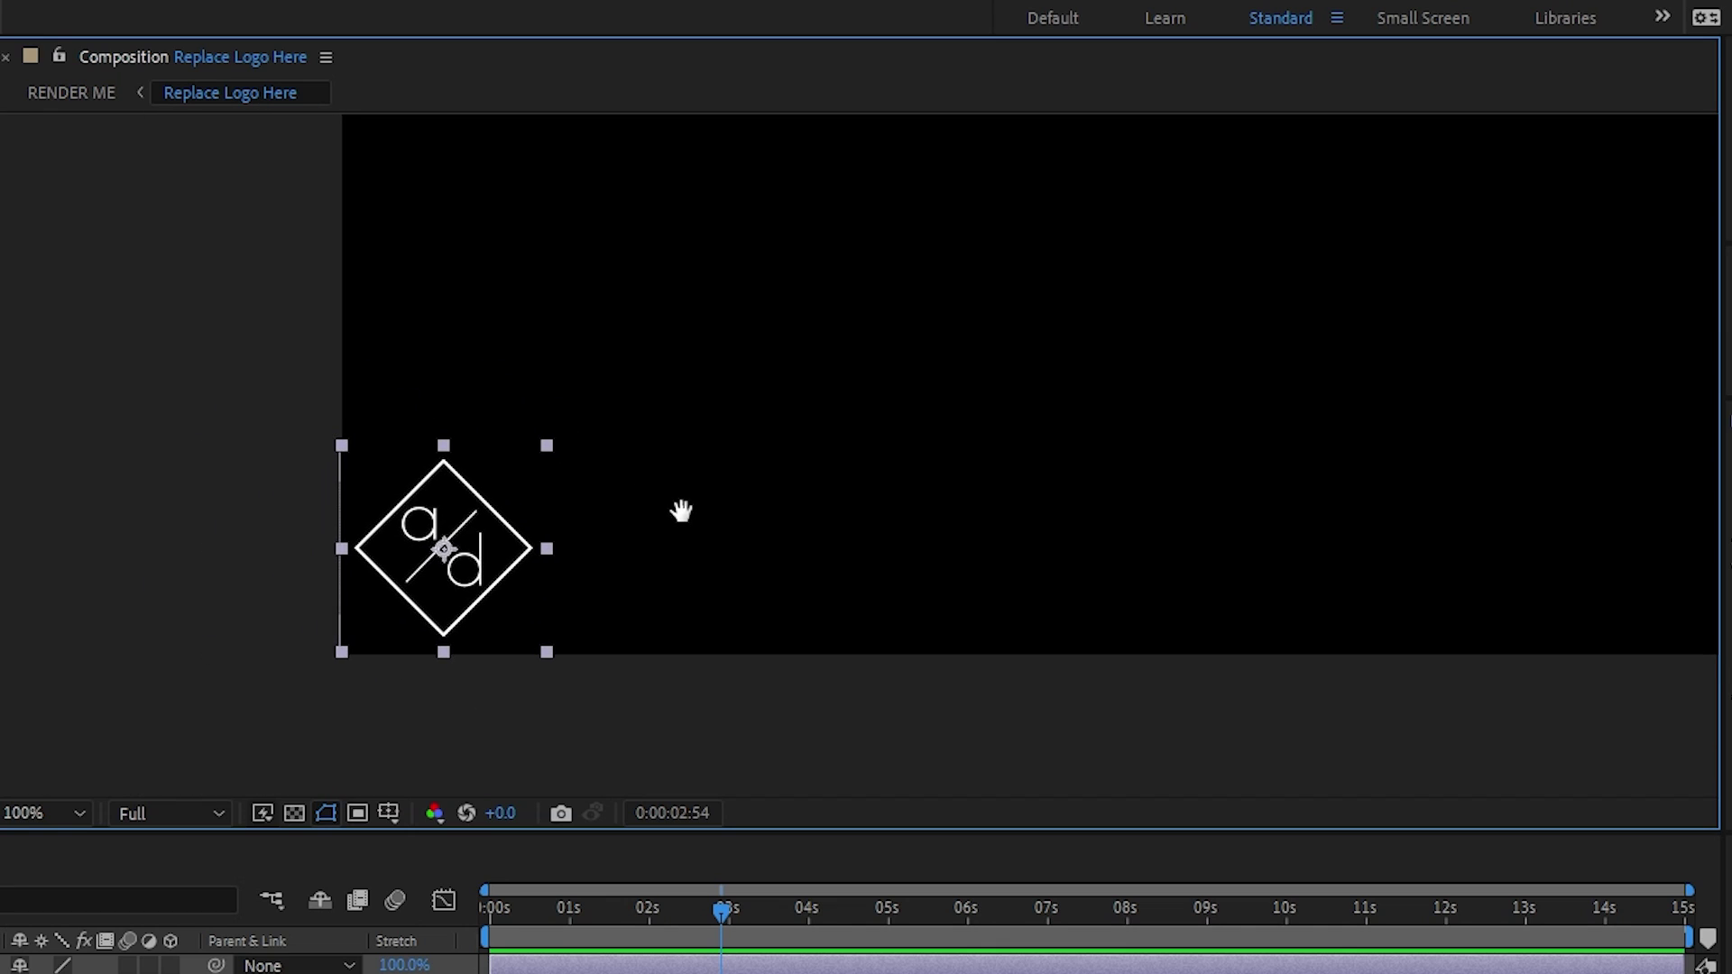
key(v)
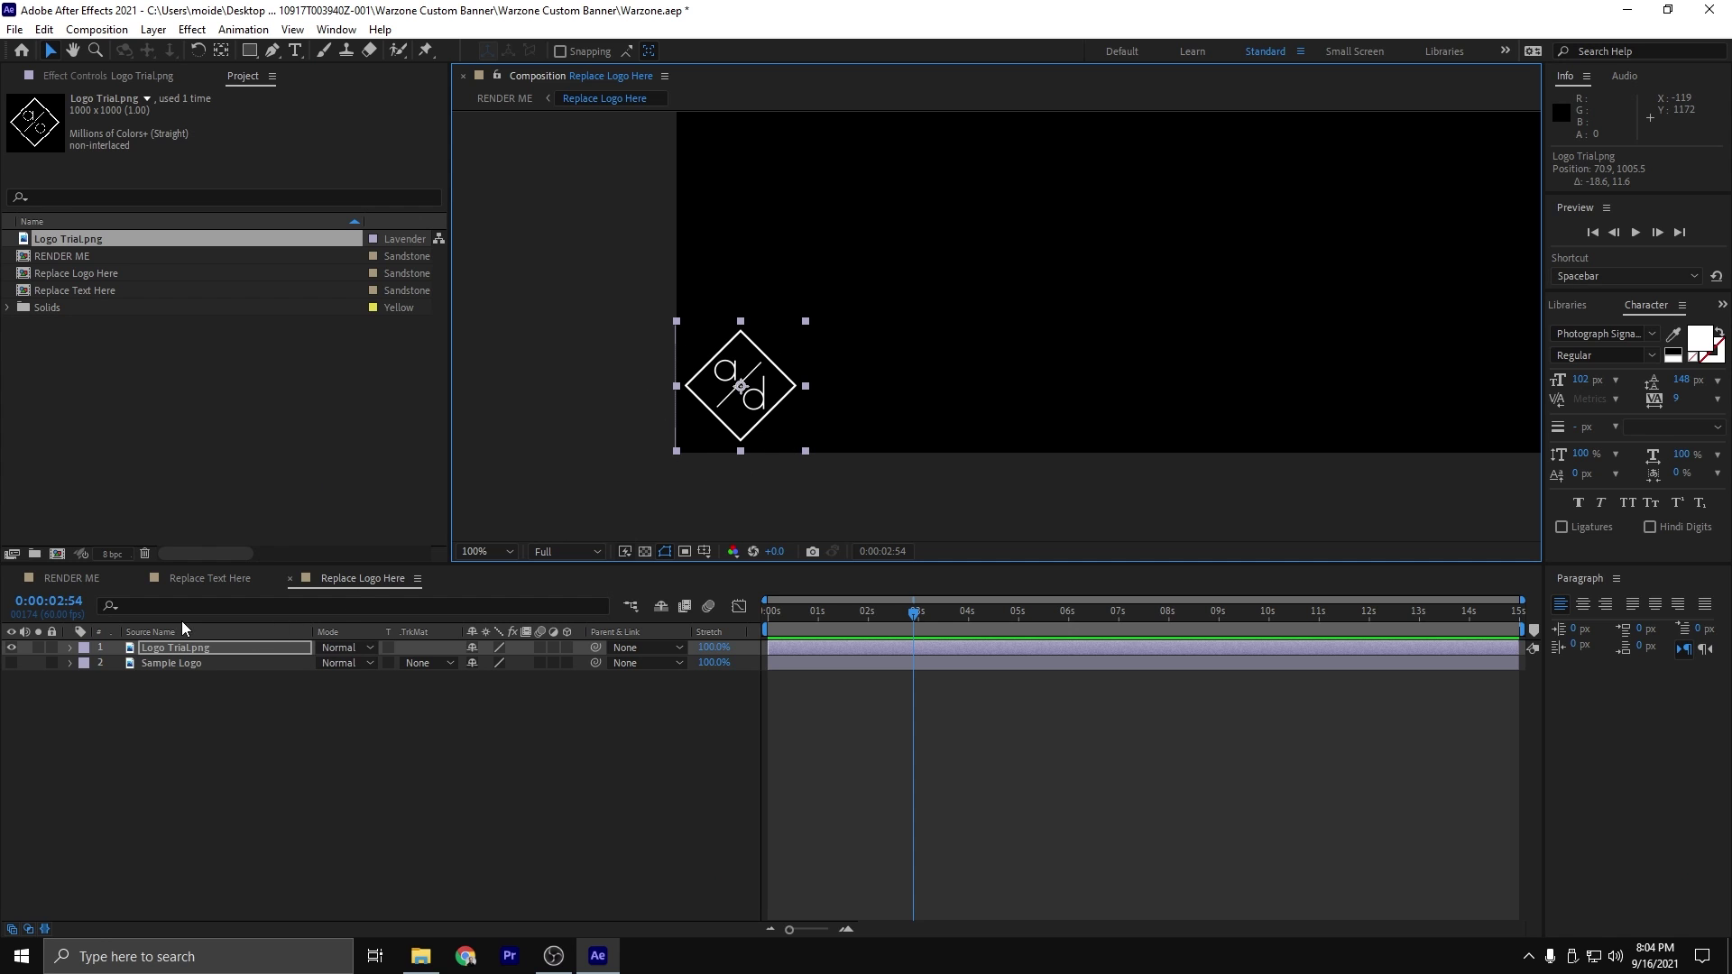
Move the logo about 10 px lower and scrub the RENDER ME banner to preview it
click(60, 585)
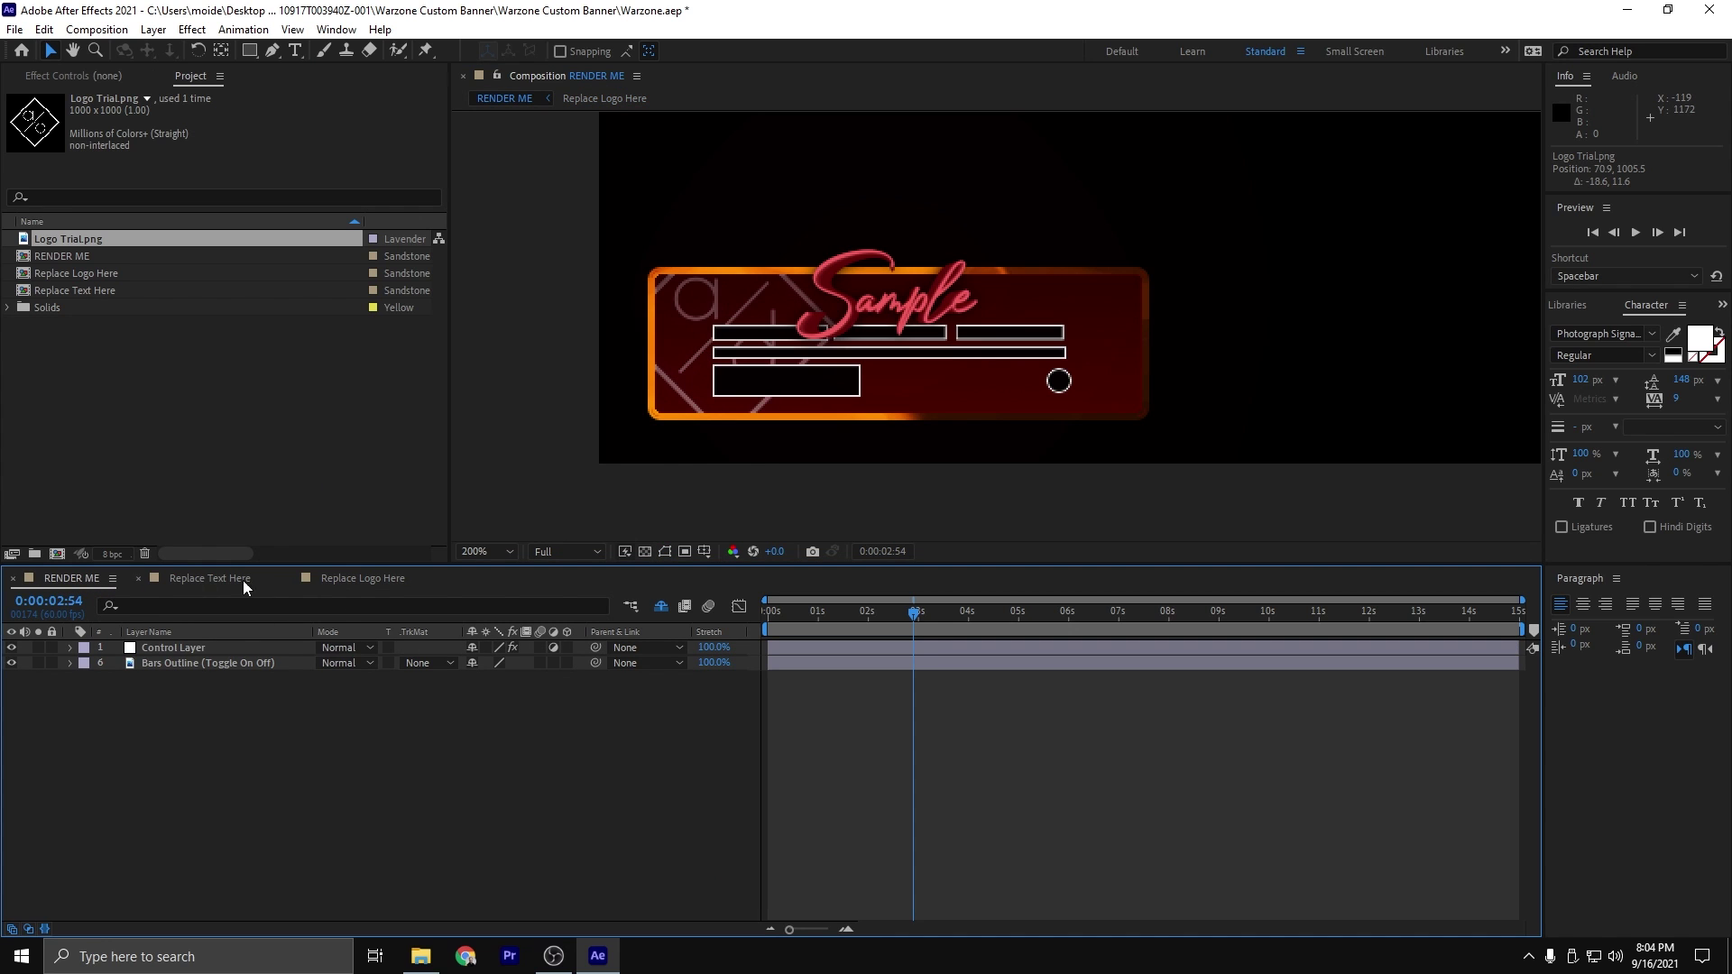
click(367, 583)
drag(760, 408, 762, 417)
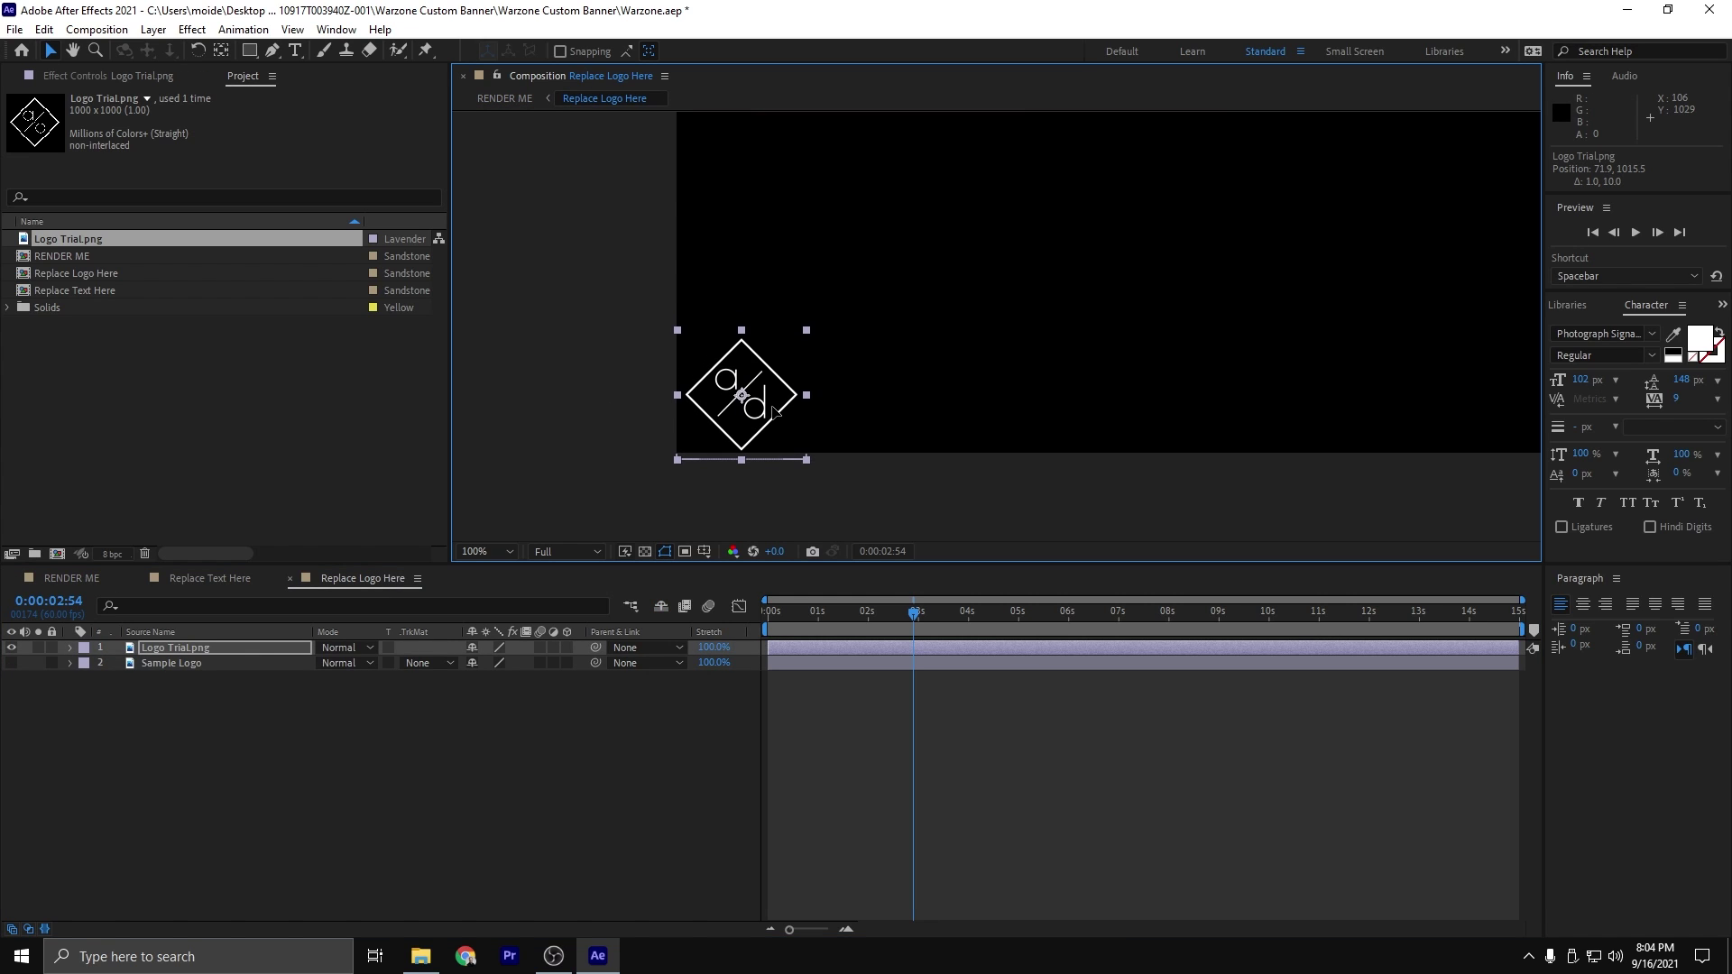
click(75, 581)
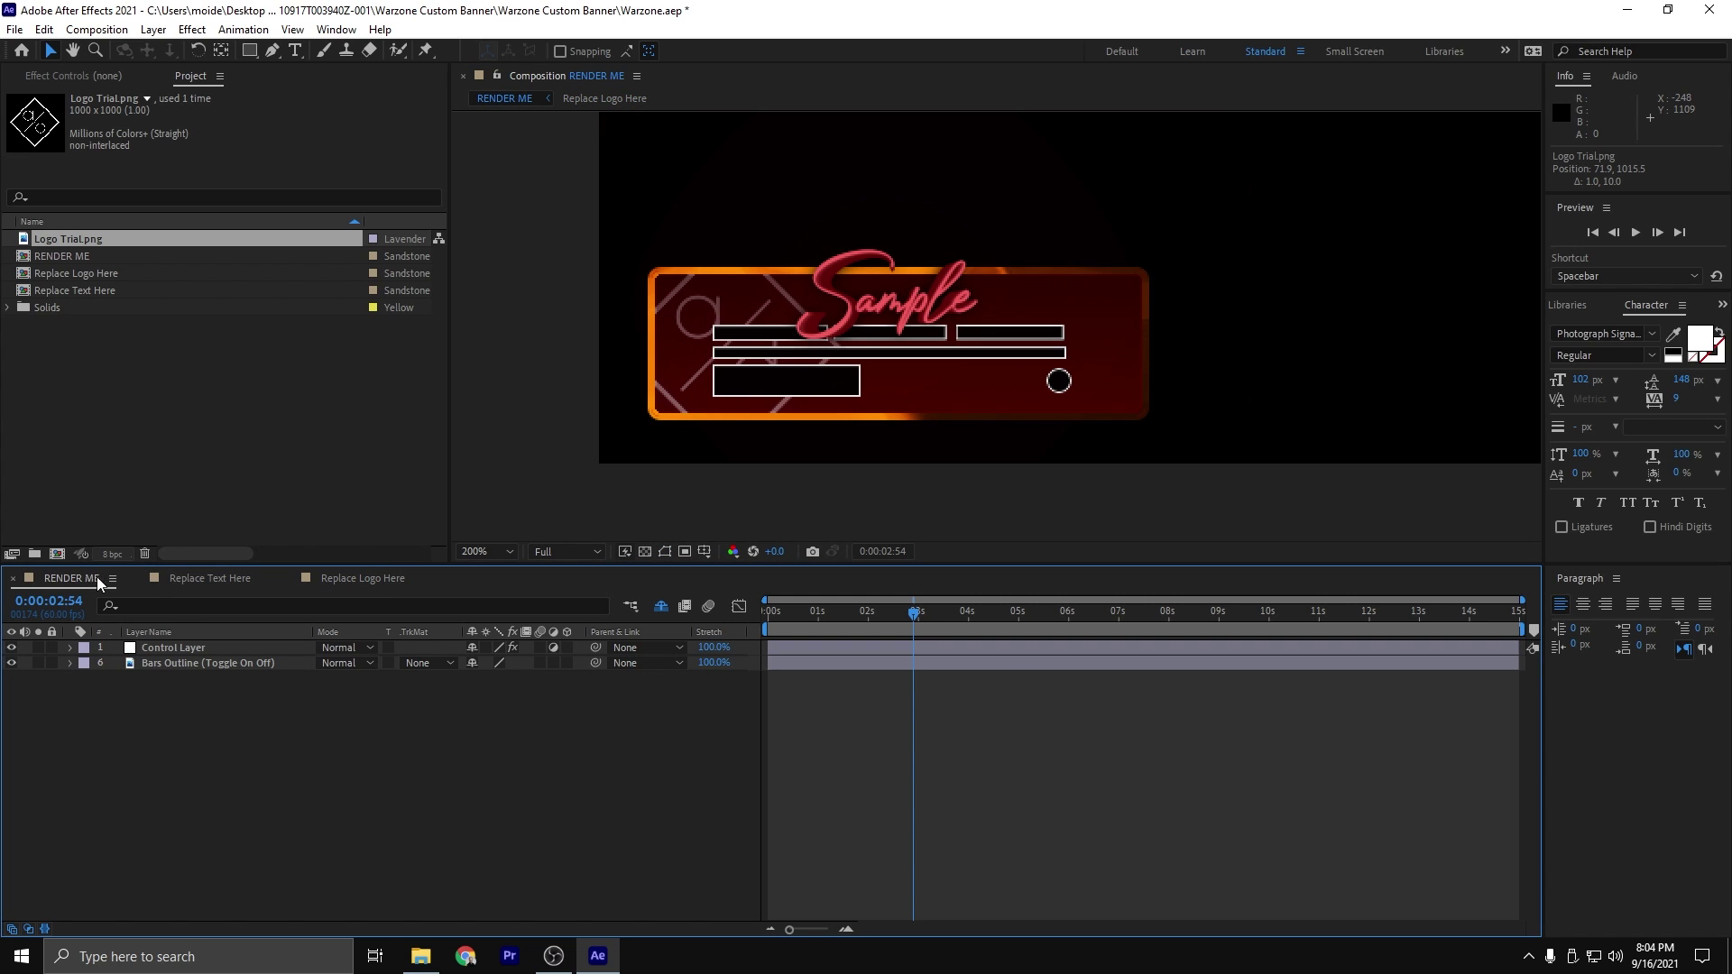
drag(909, 619, 972, 624)
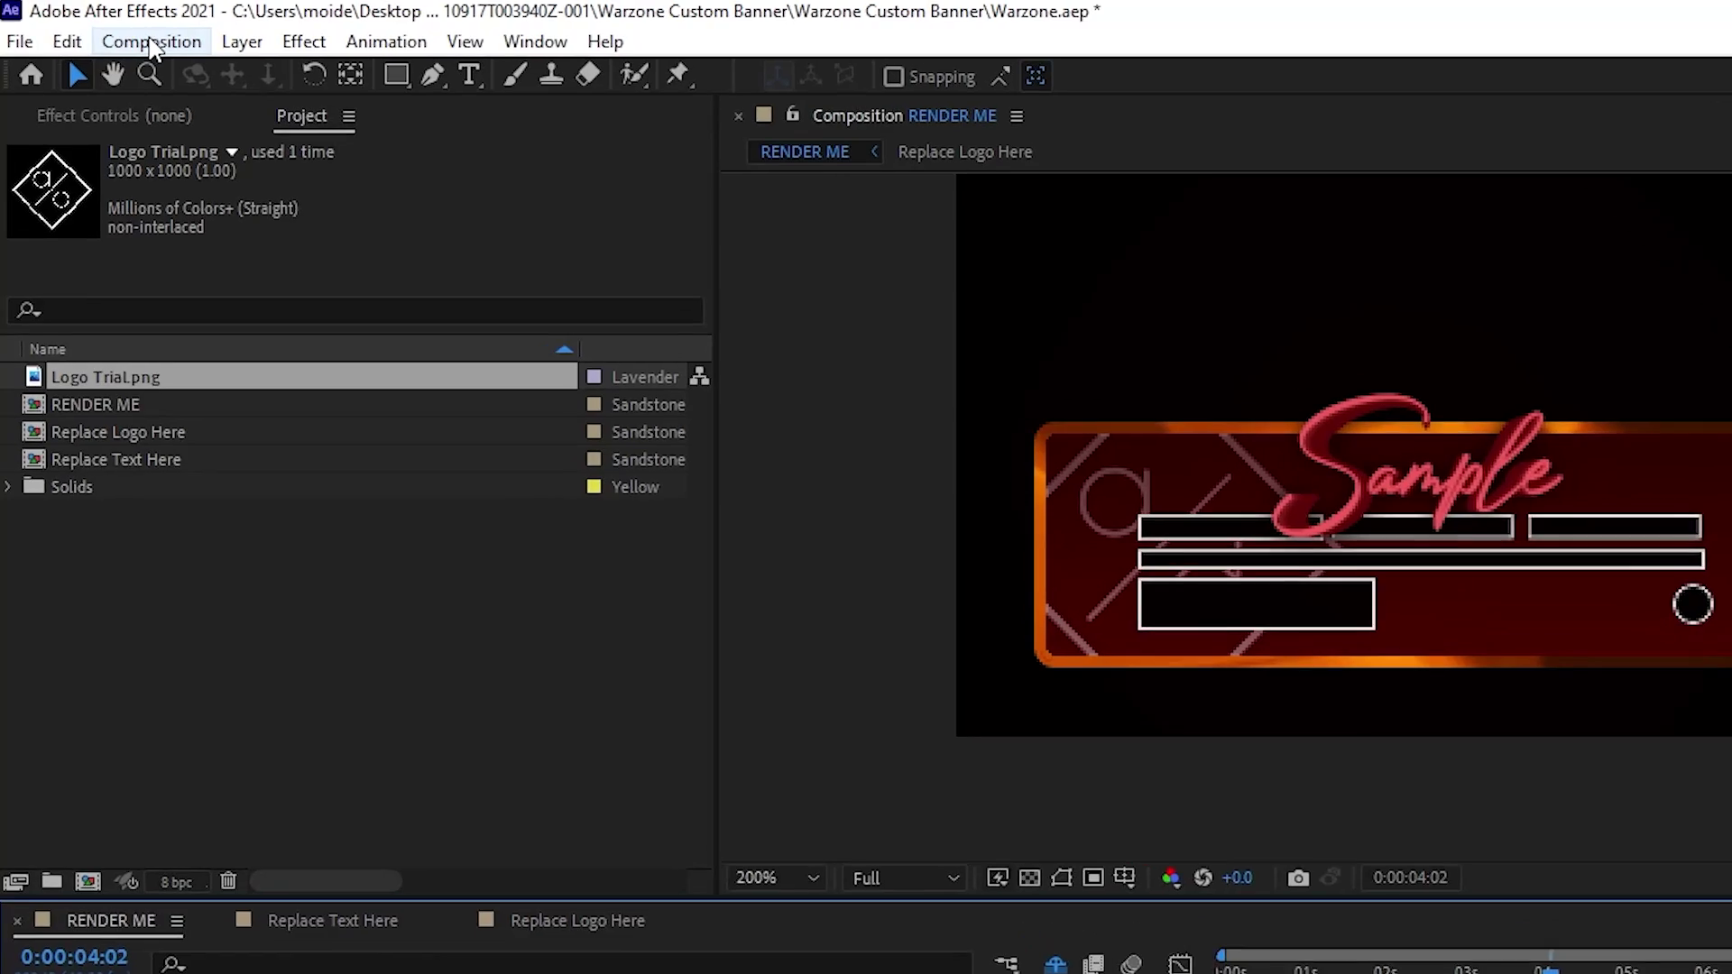
Queue RENDER ME for rendering with a QuickTime output module using RGB + Alpha channels
click(97, 31)
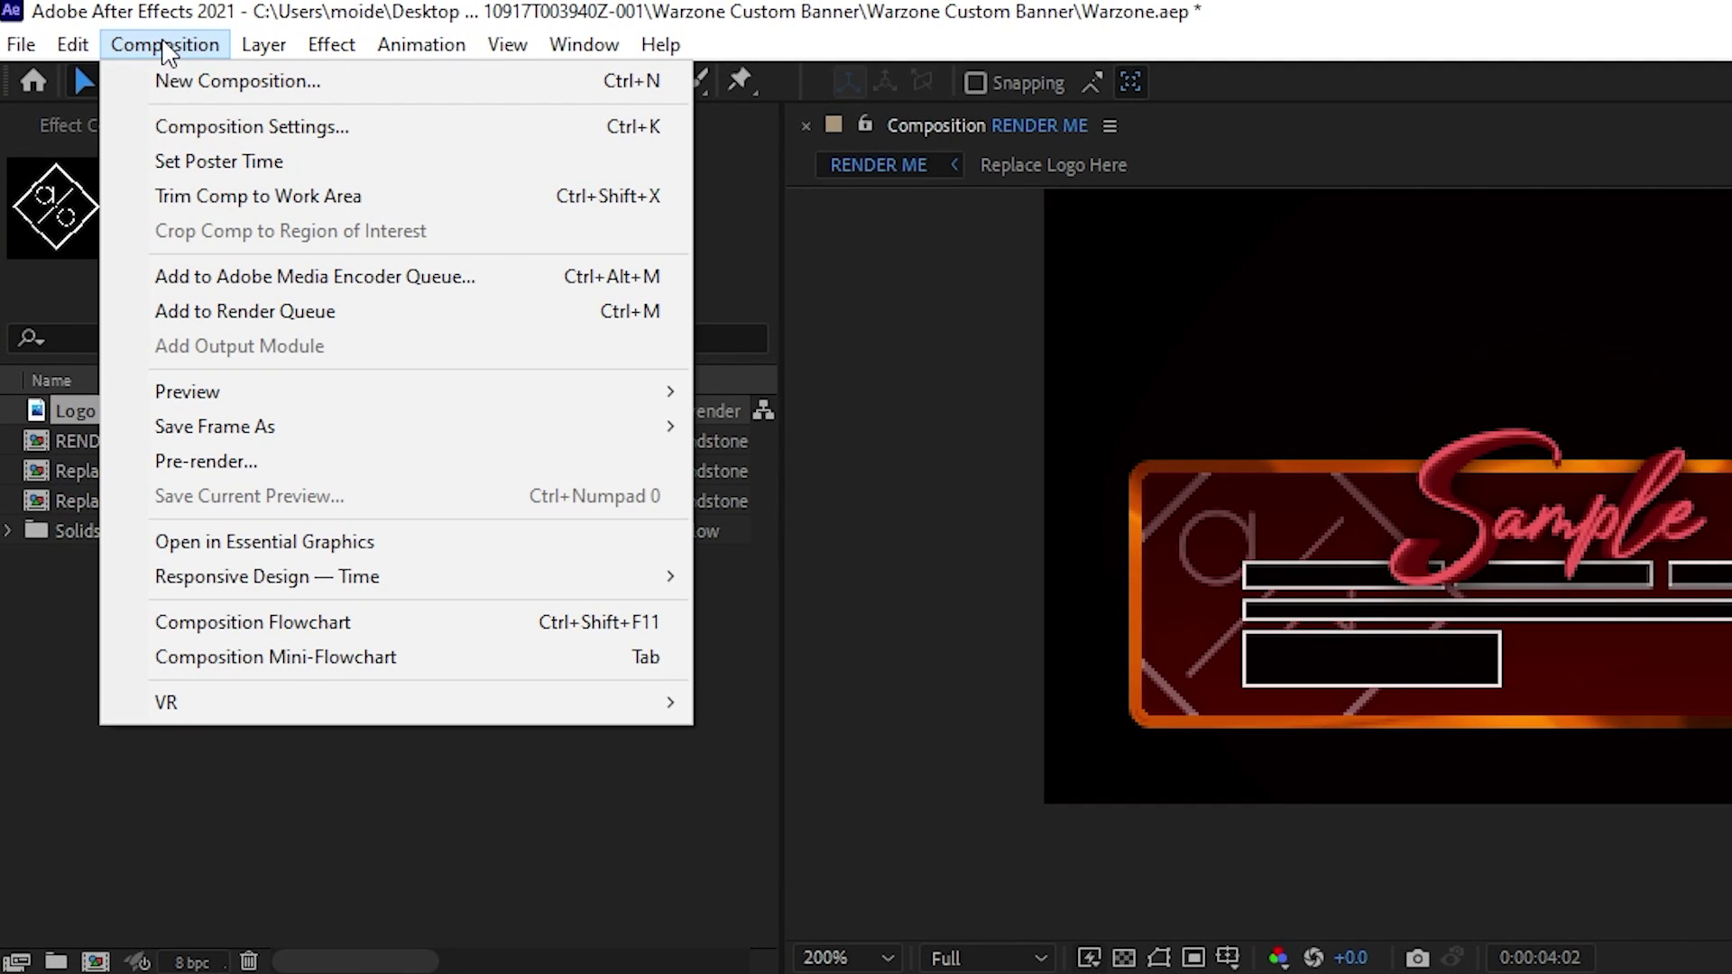
click(231, 311)
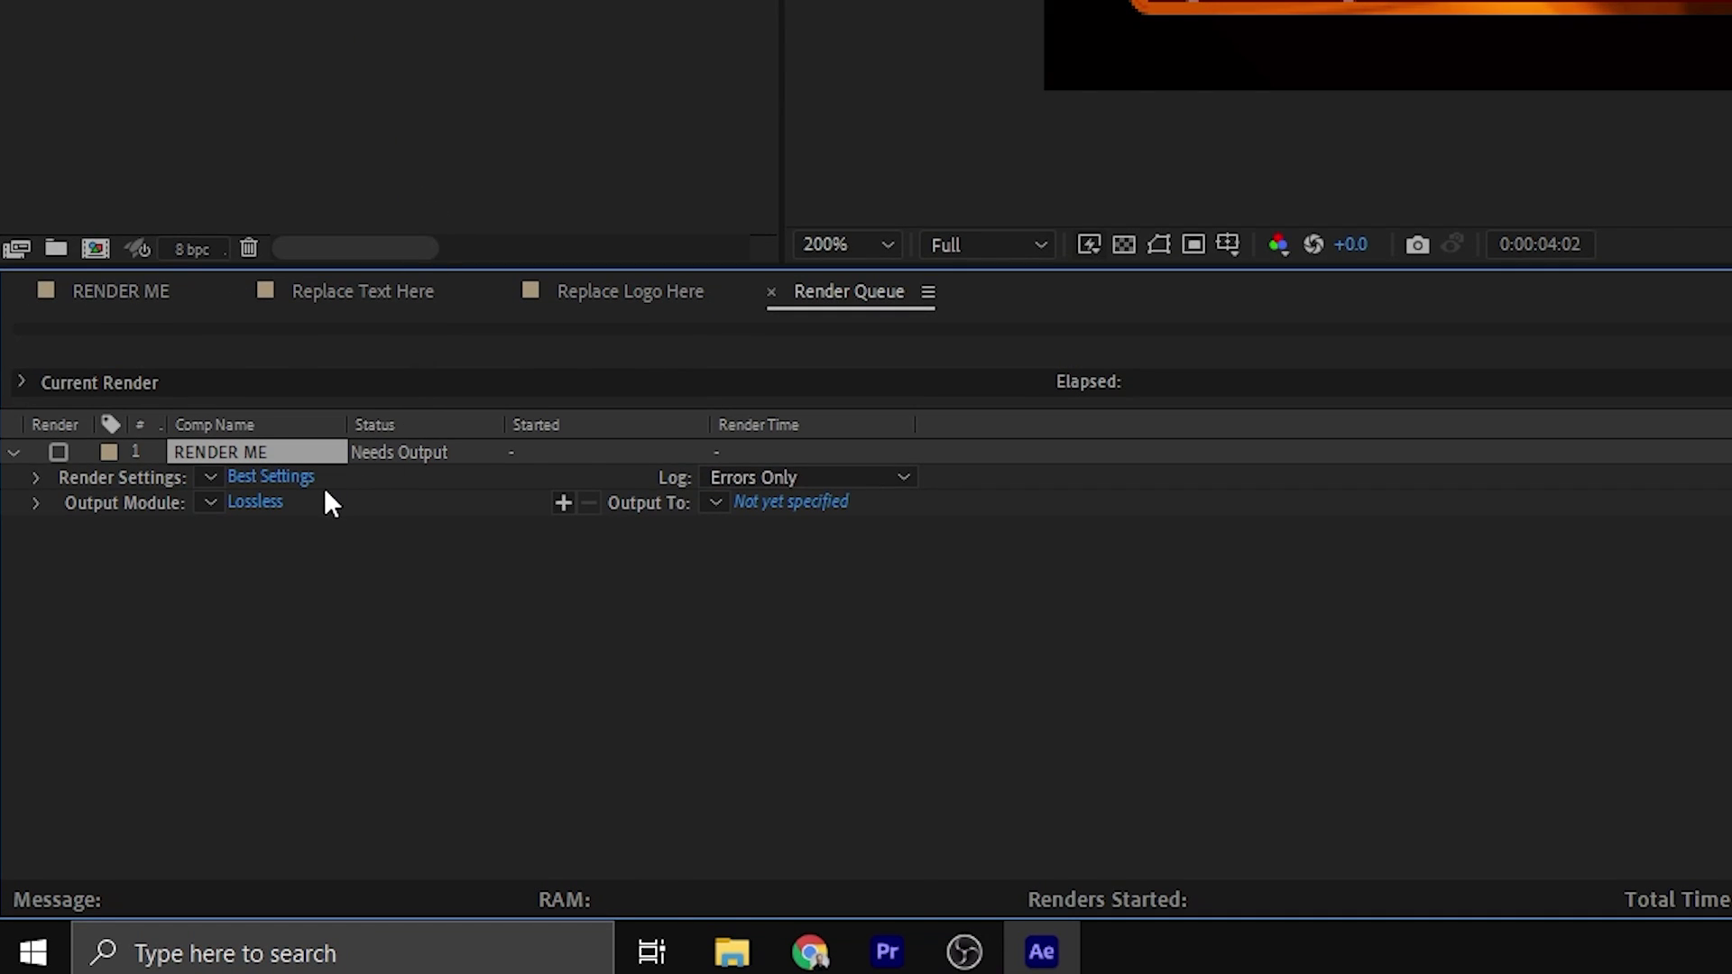
click(282, 505)
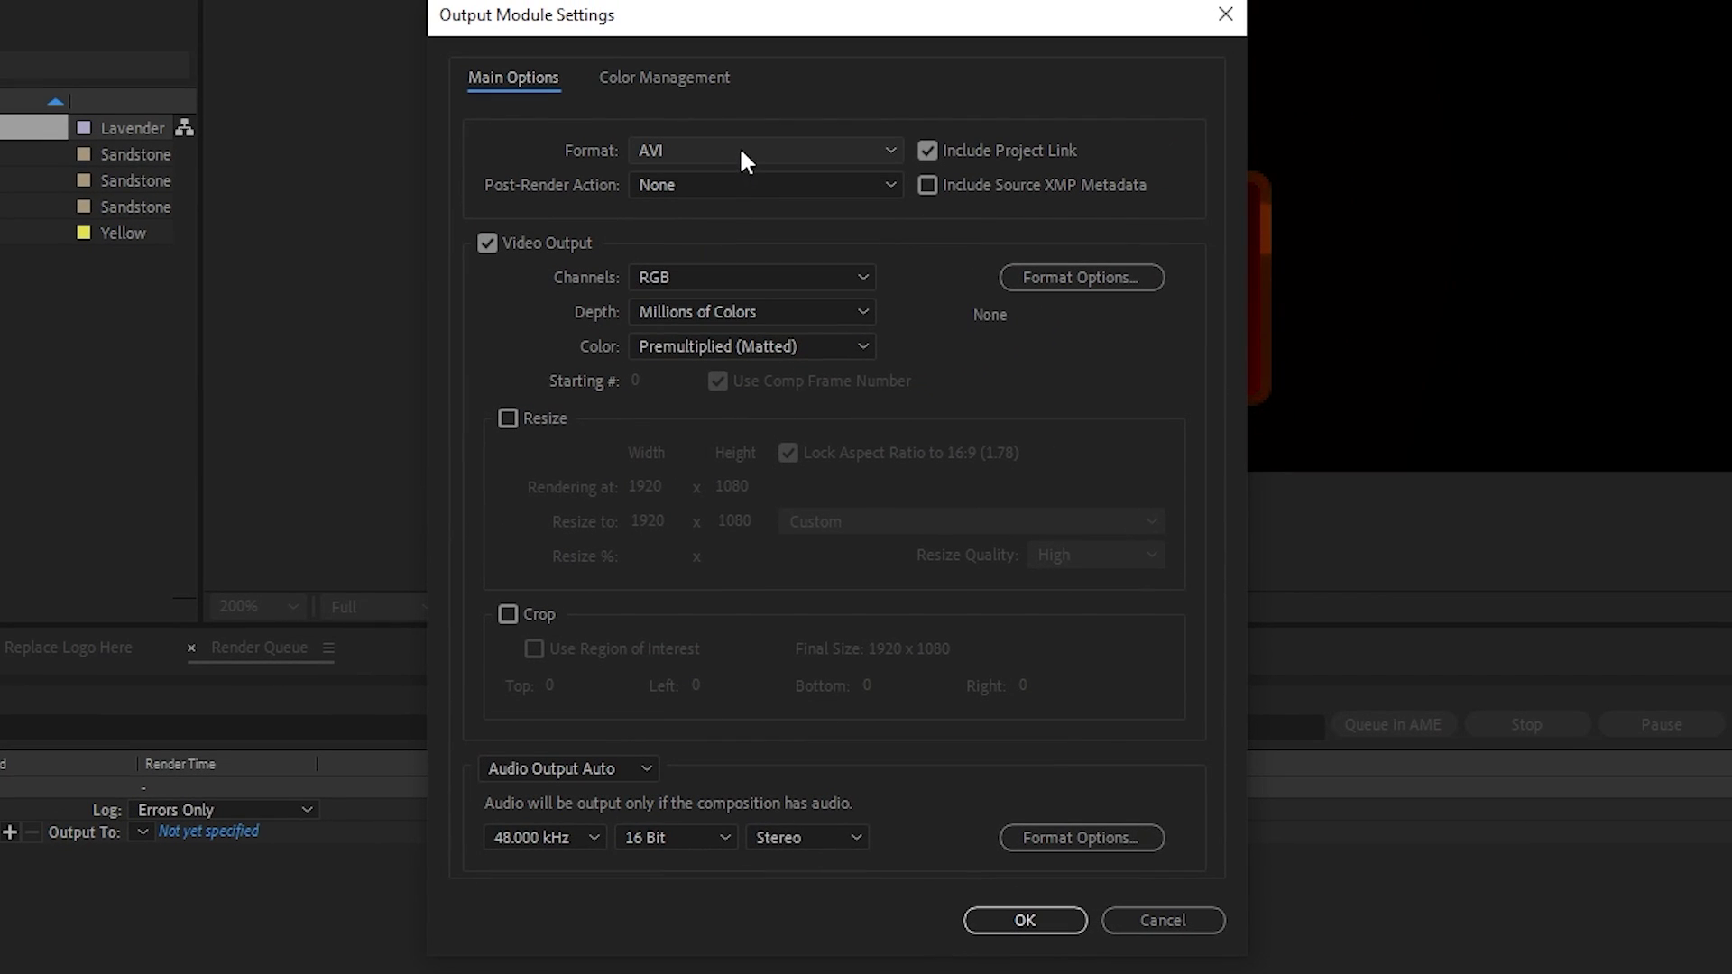
click(739, 150)
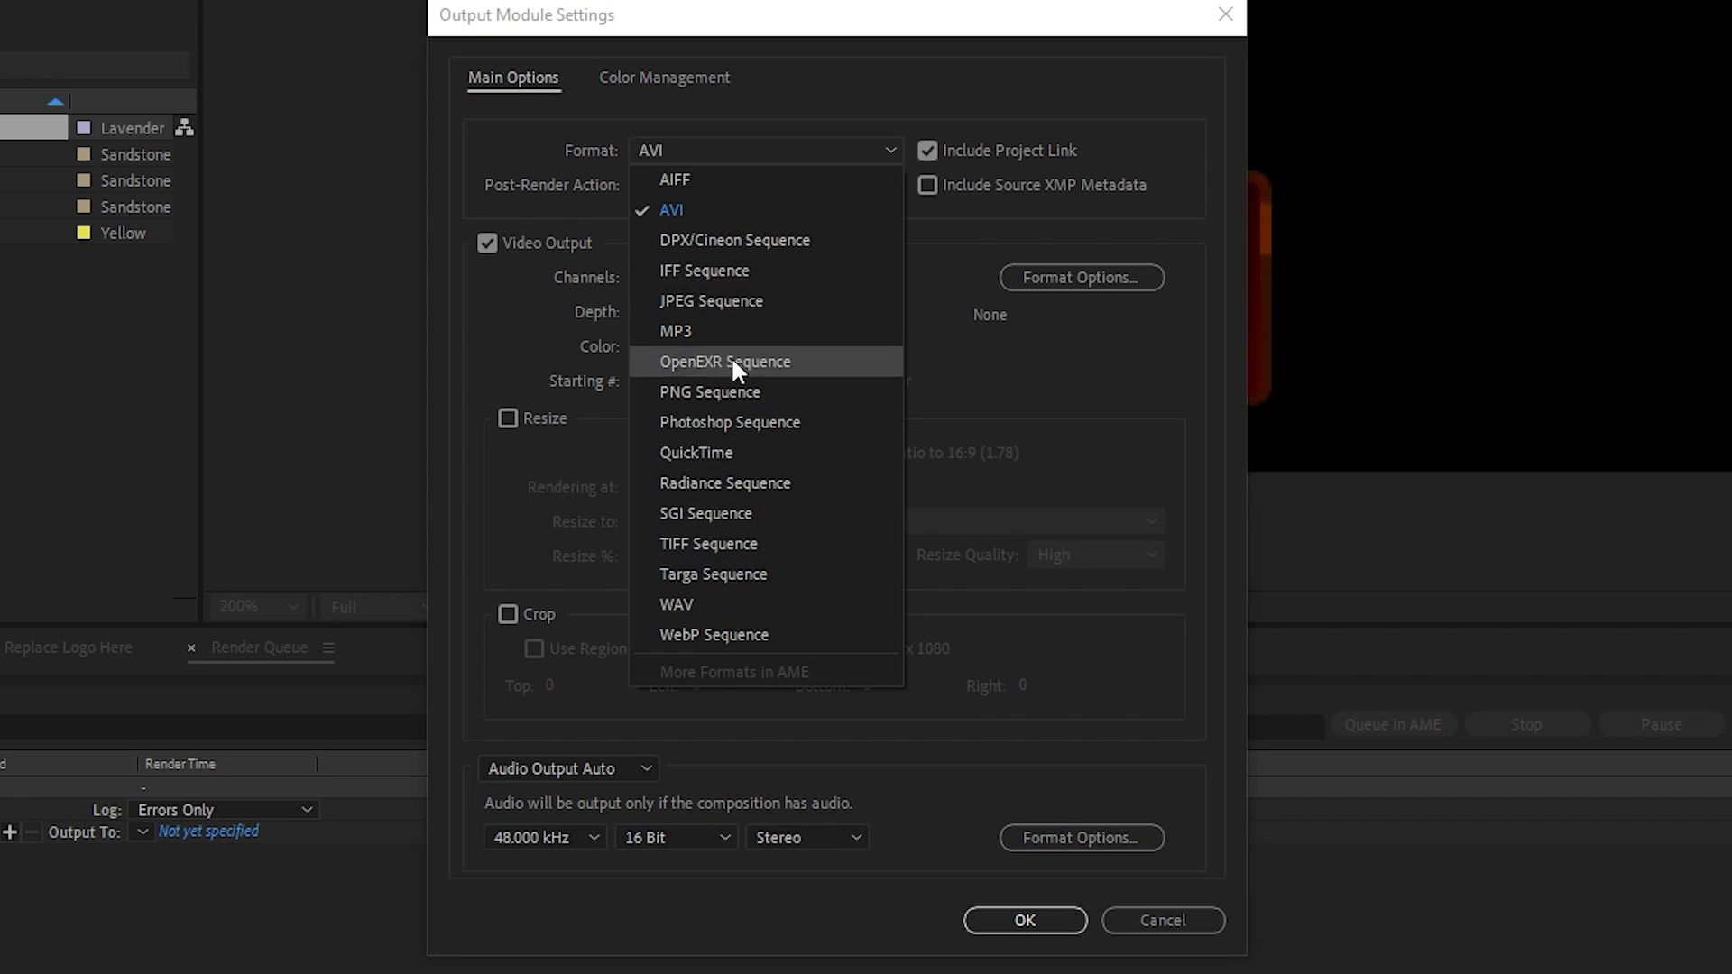
click(717, 446)
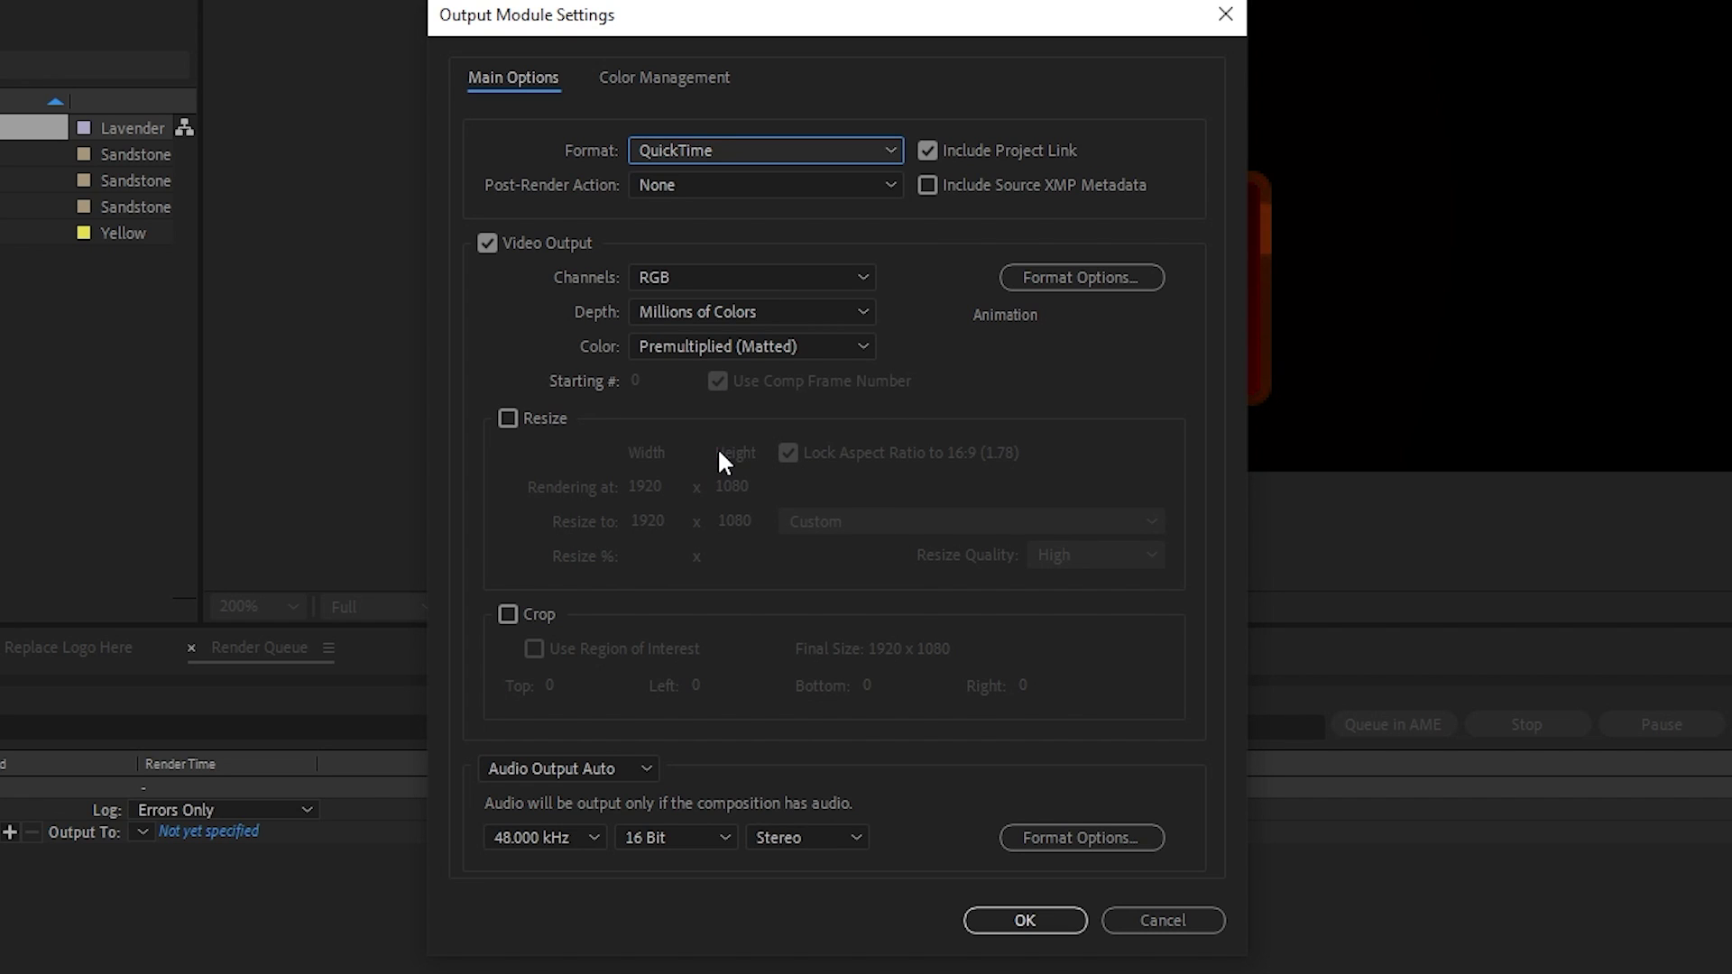
click(733, 280)
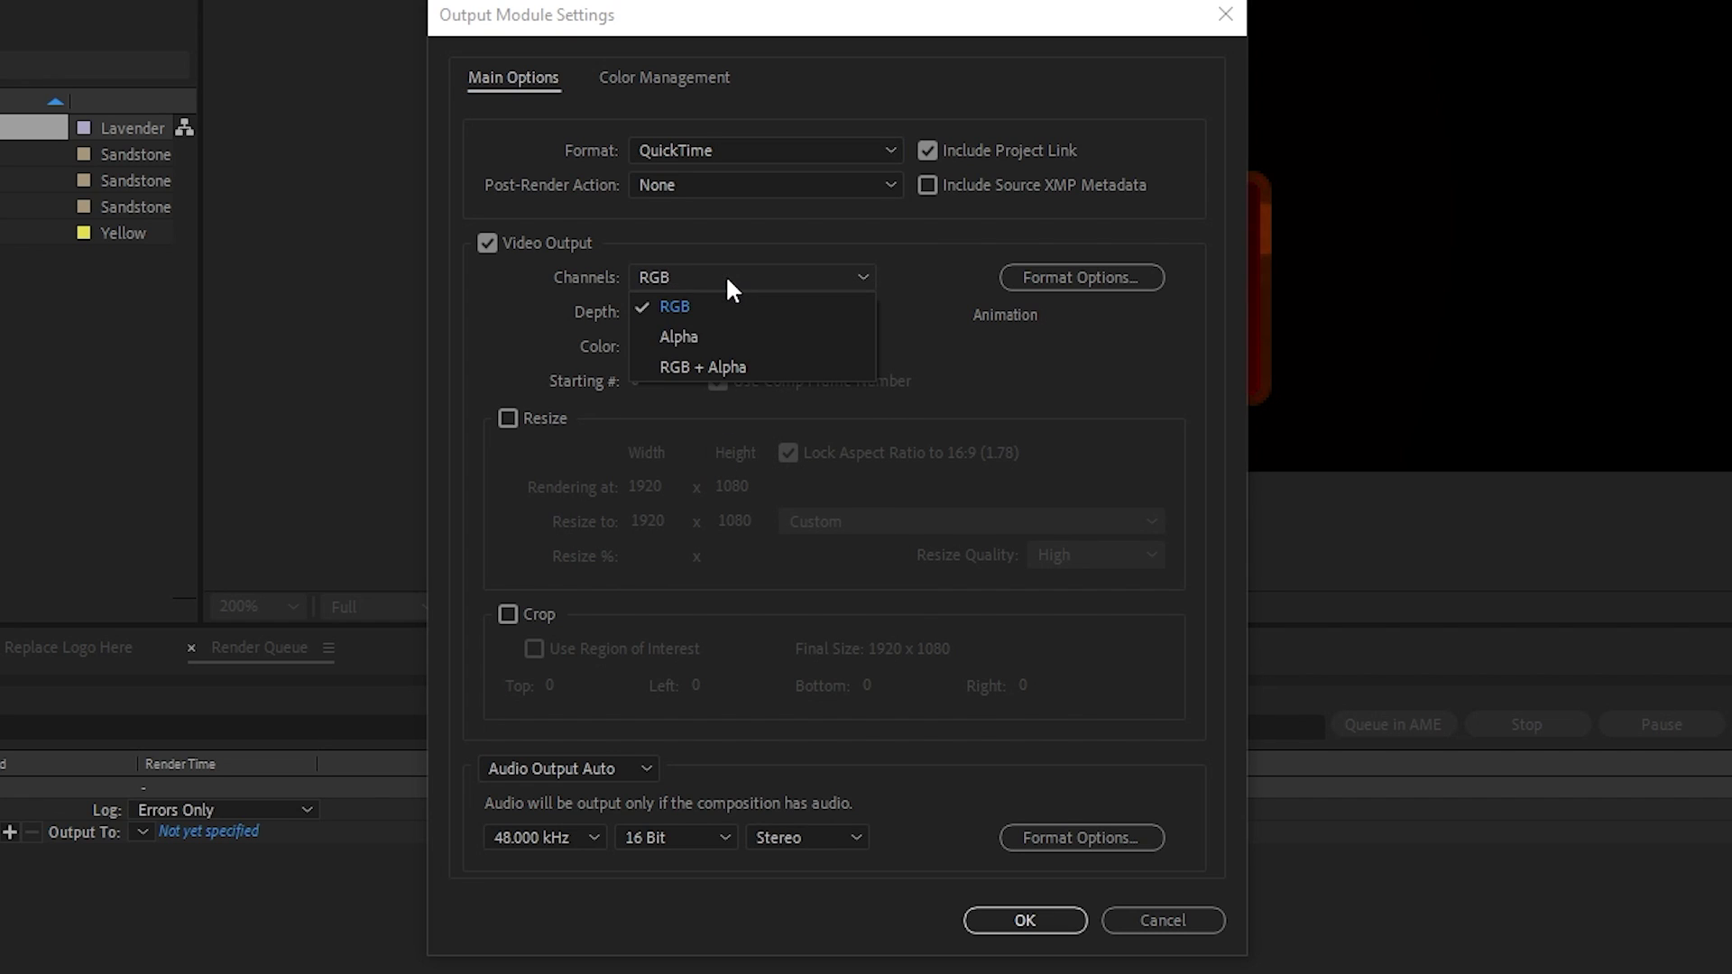
click(729, 365)
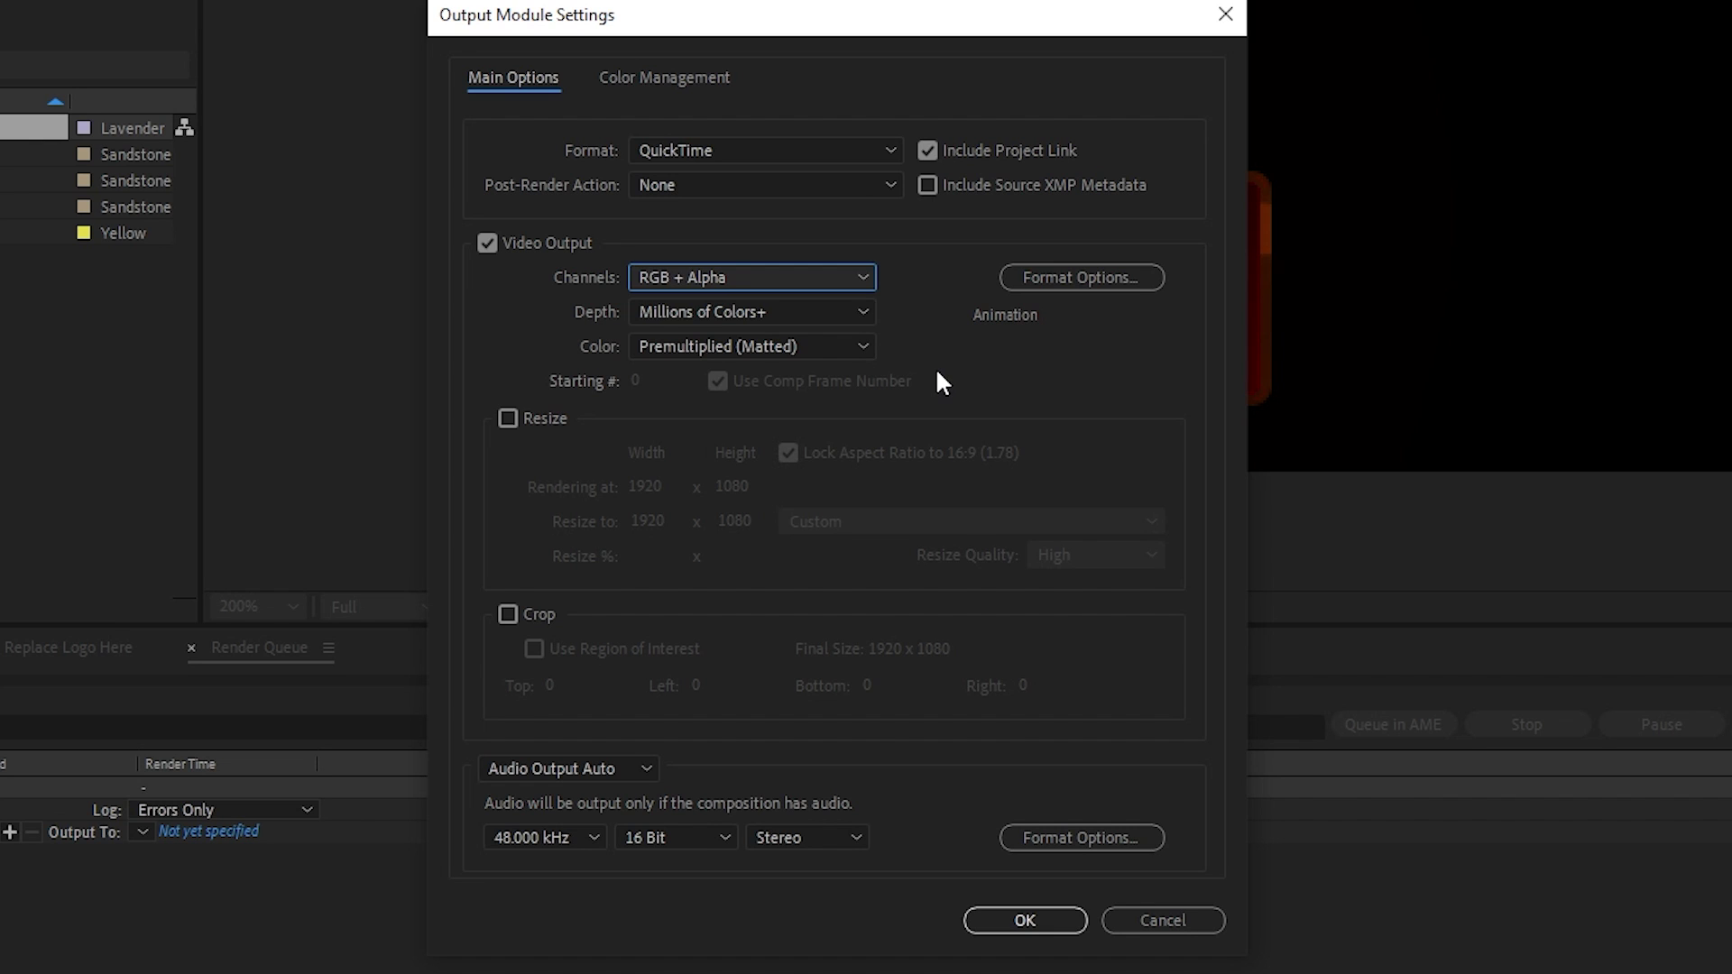
click(1025, 921)
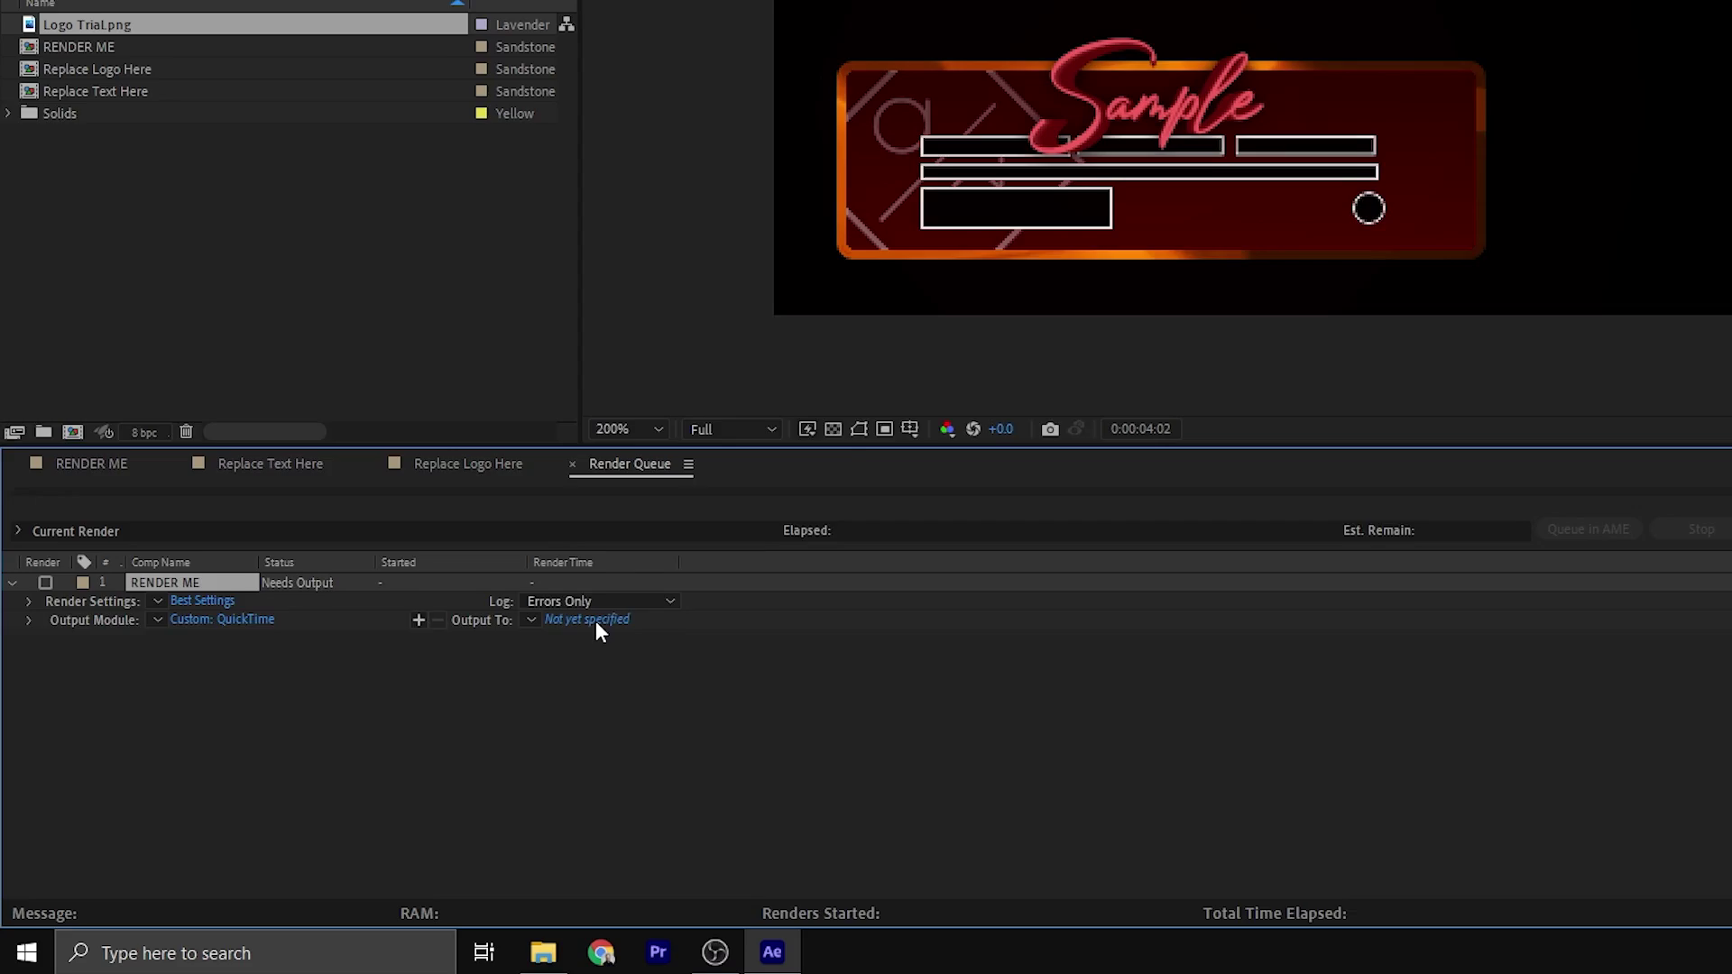
Render RENDER ME.mov to the Desktop, then switch over to OBS Studio
click(707, 554)
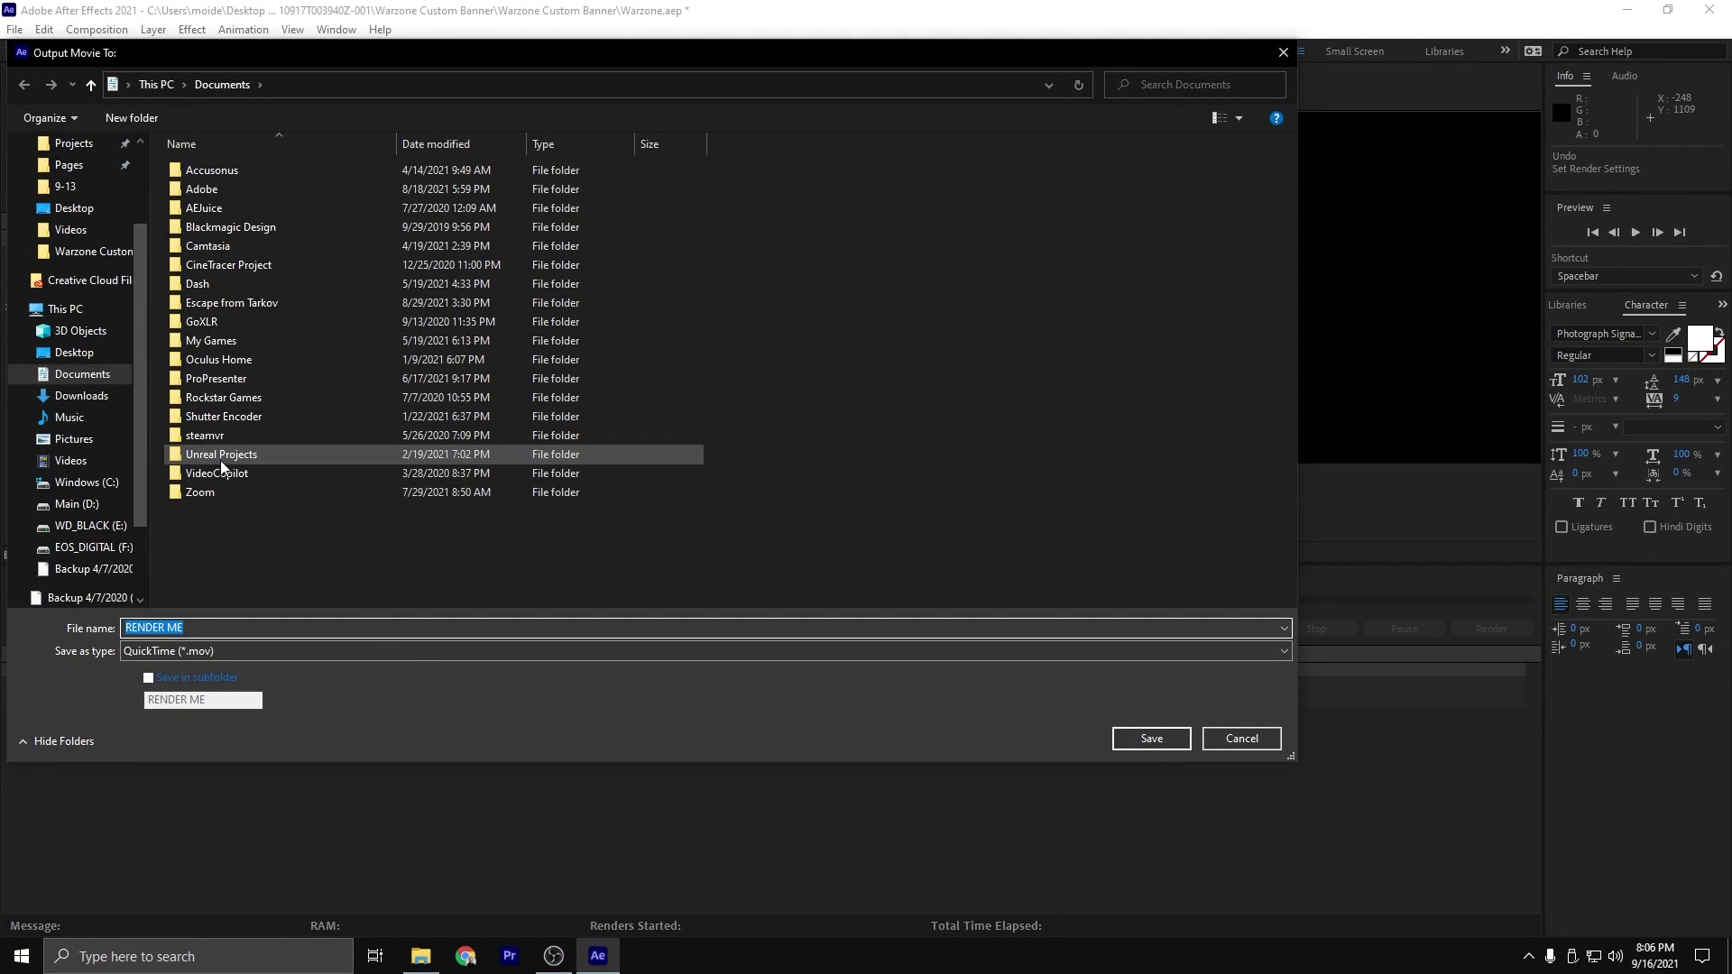
click(74, 209)
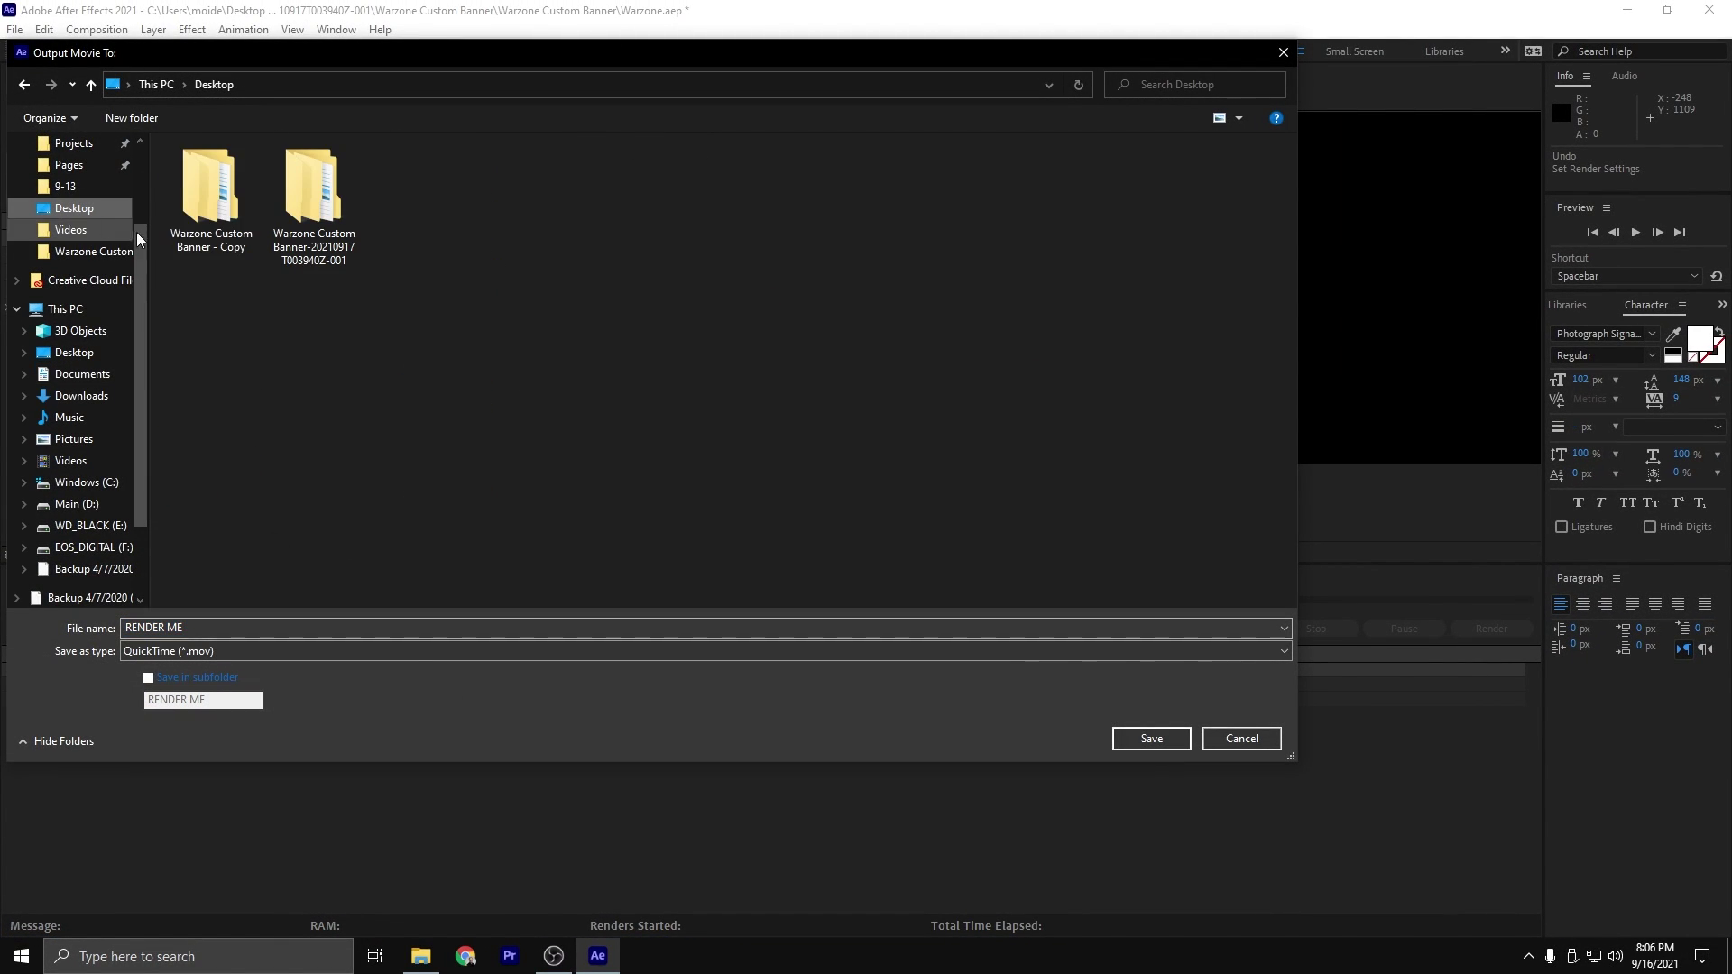
click(1151, 738)
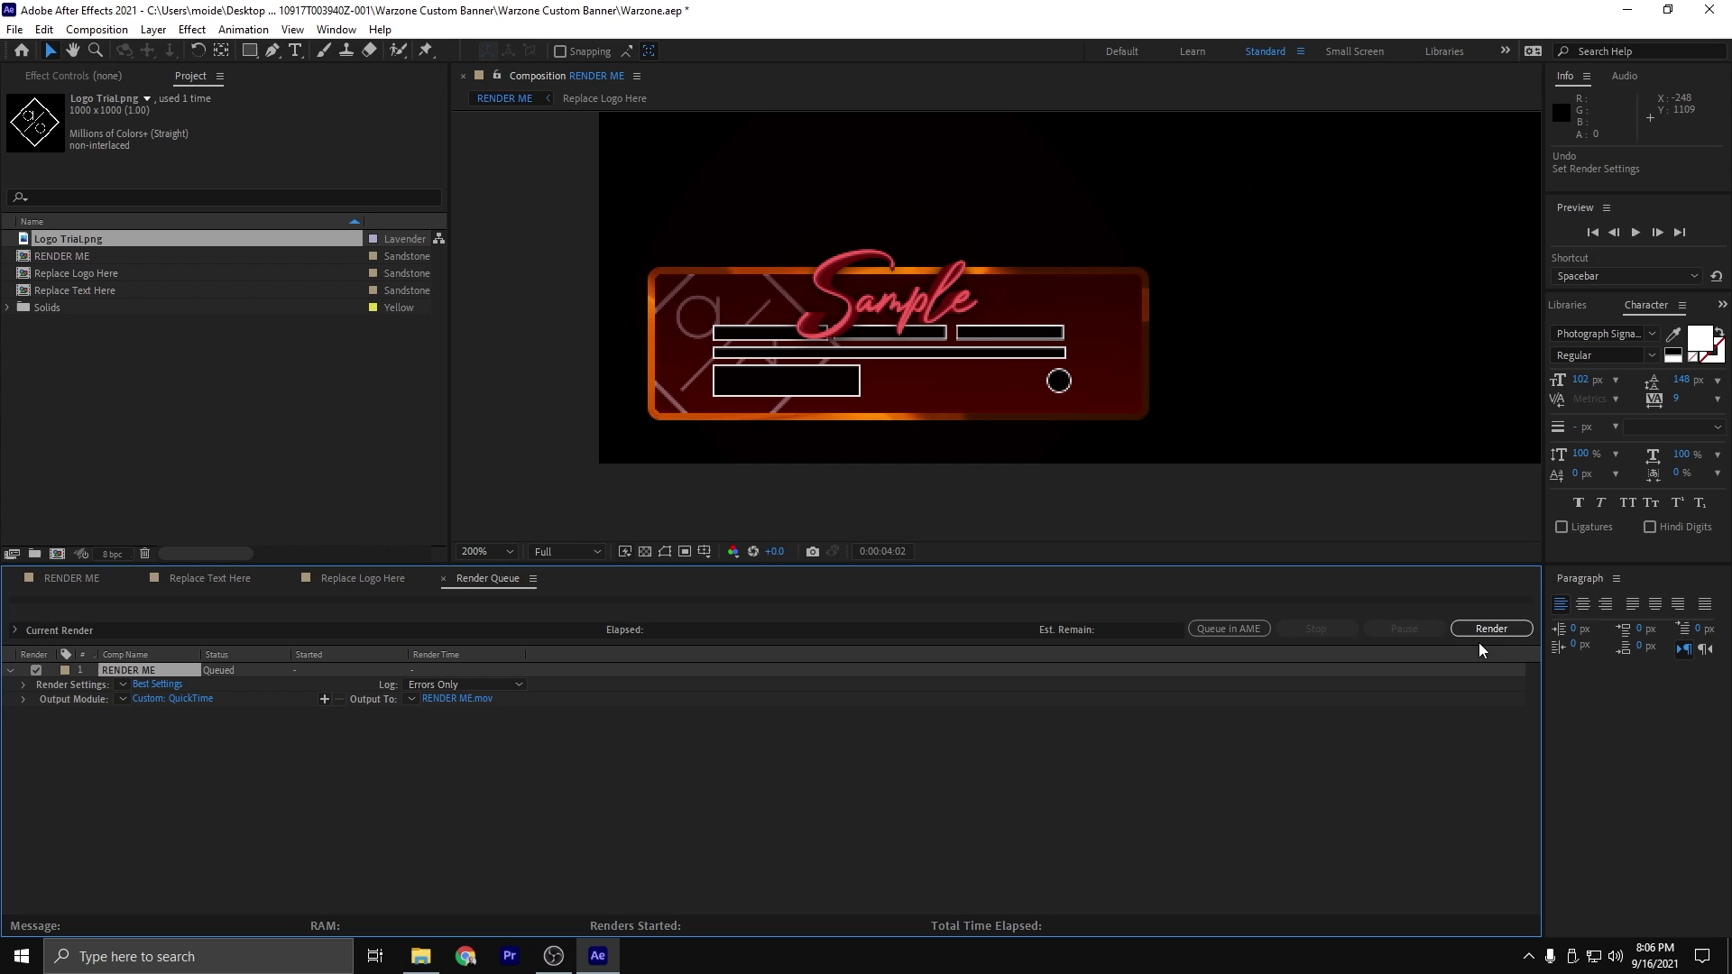
click(1488, 629)
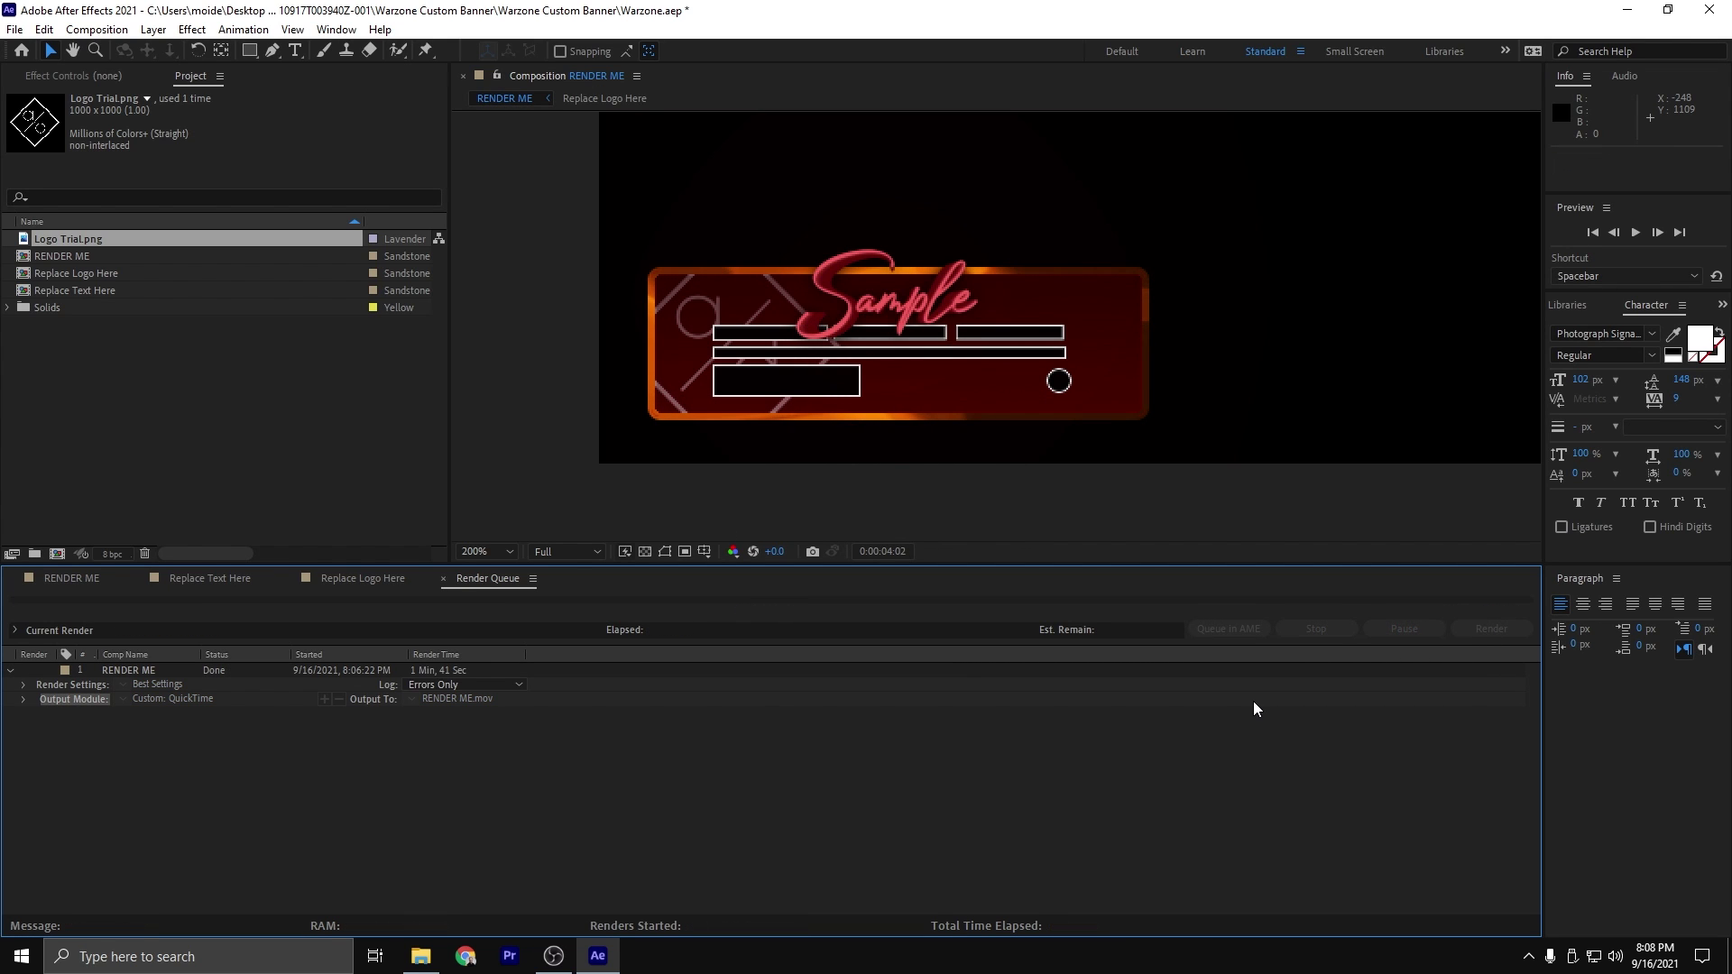
key(alt+Tab)
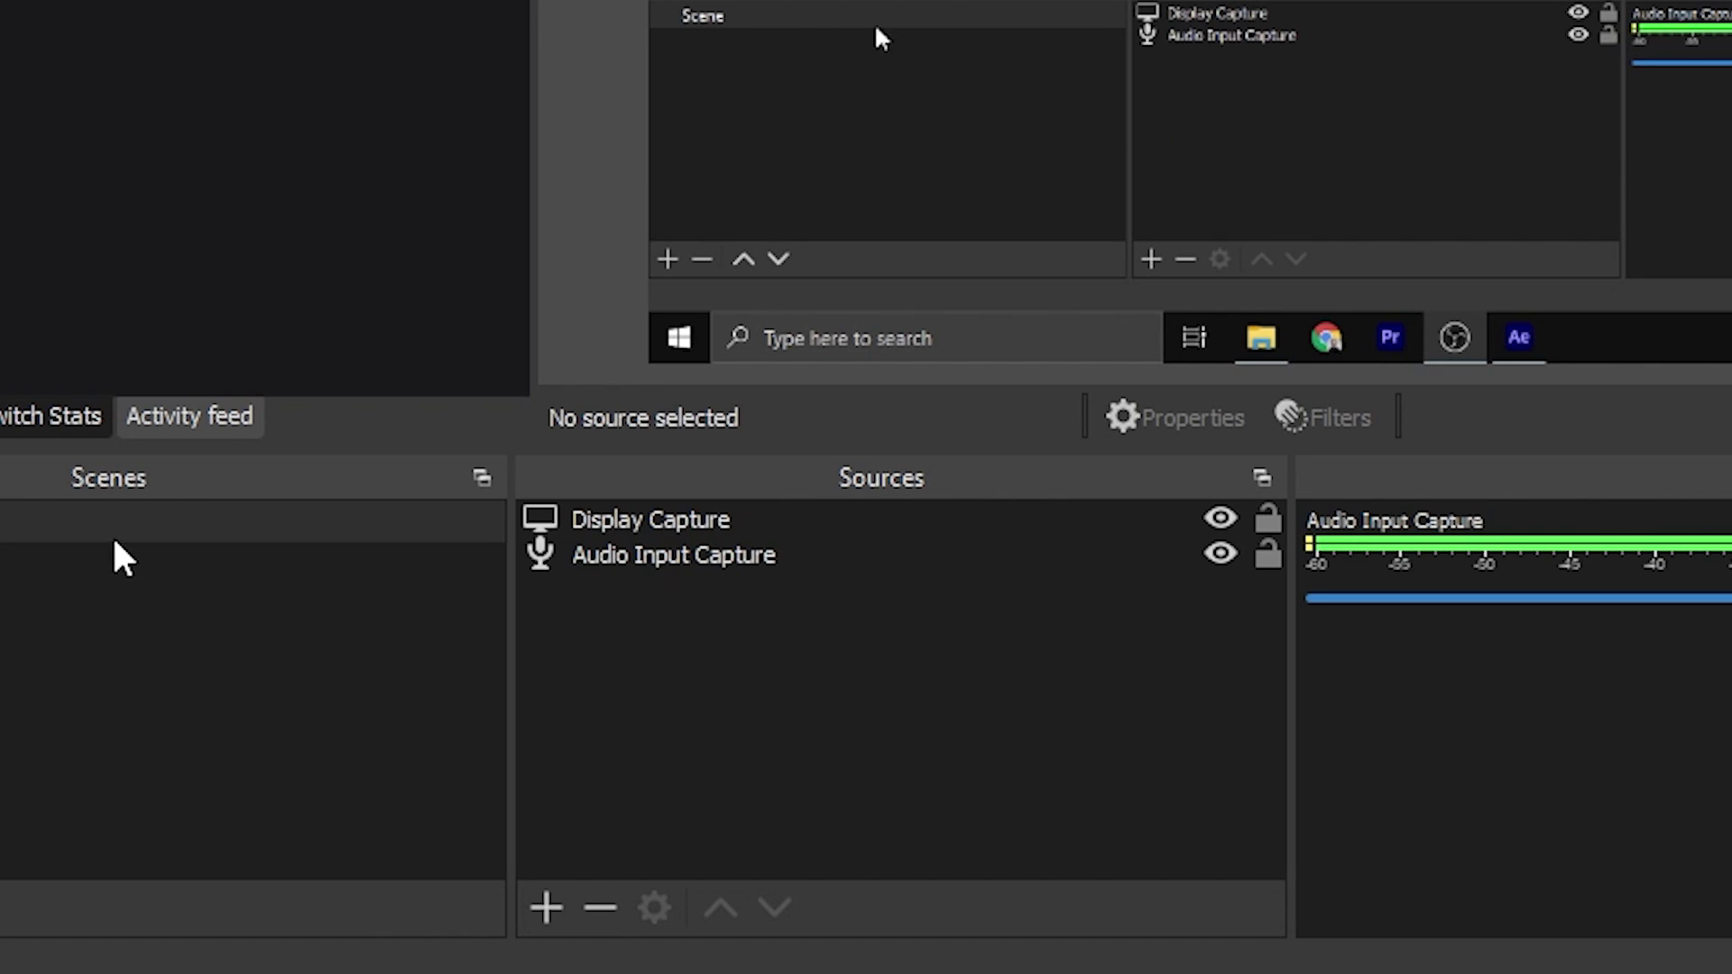
Add a Warzone media source that plays the RENDER ME video on loop
right_click(808, 693)
mouse_move(1004, 722)
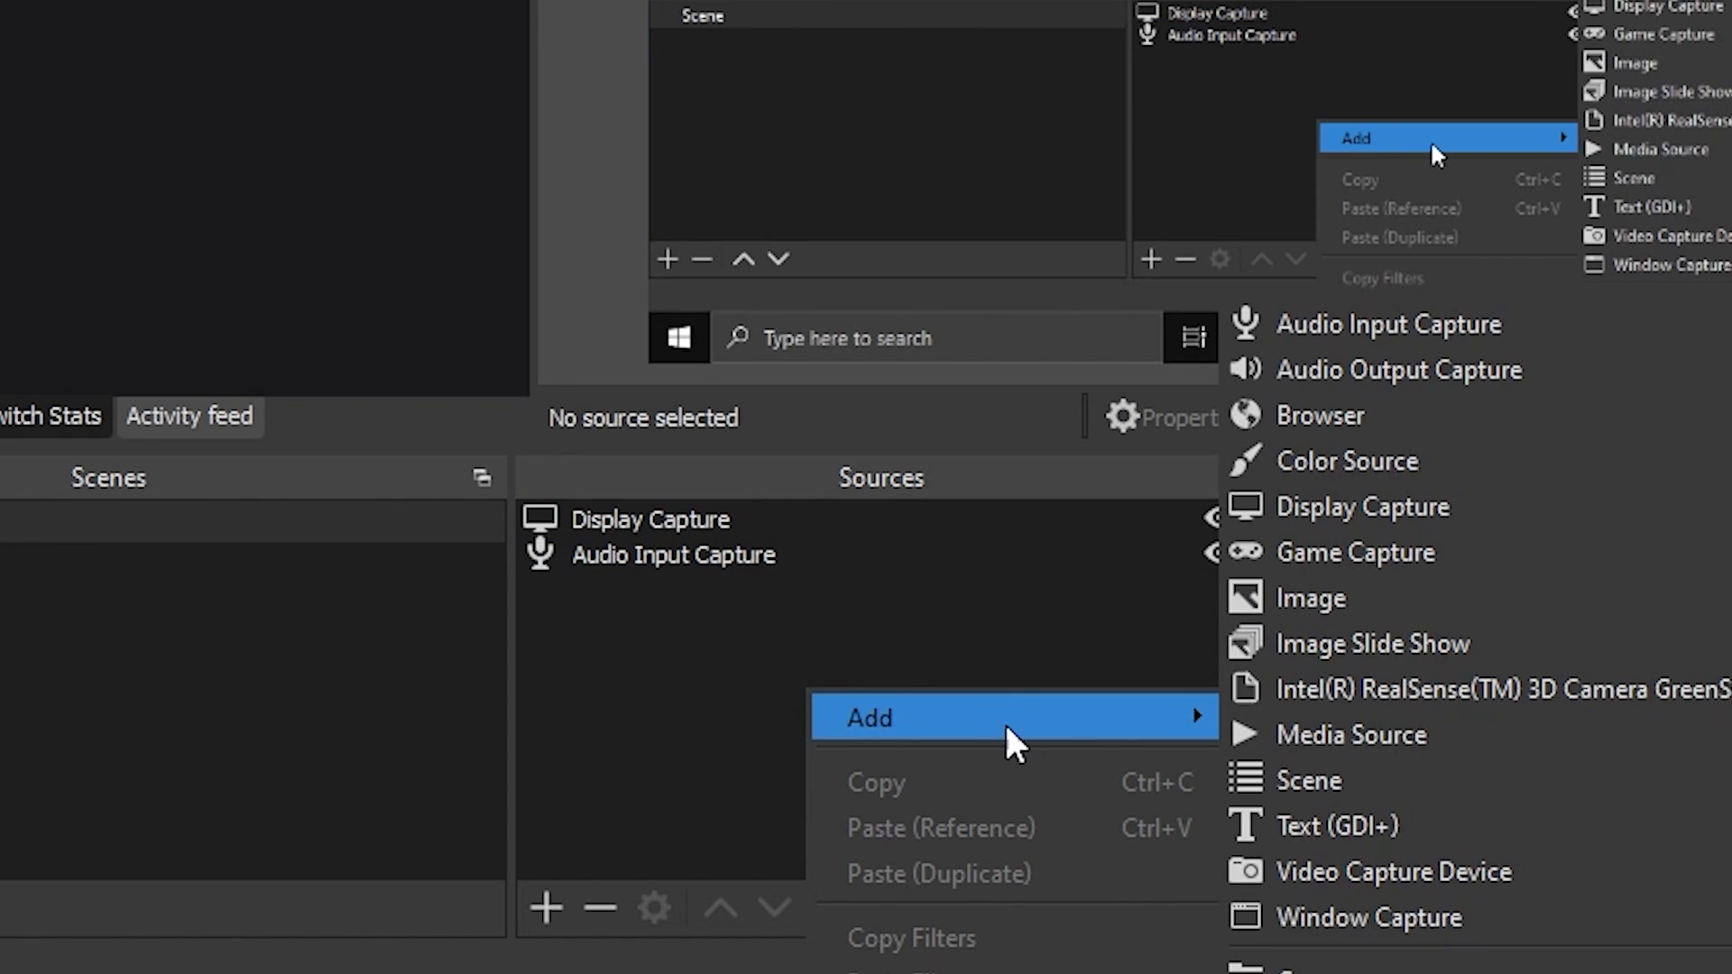
click(1319, 729)
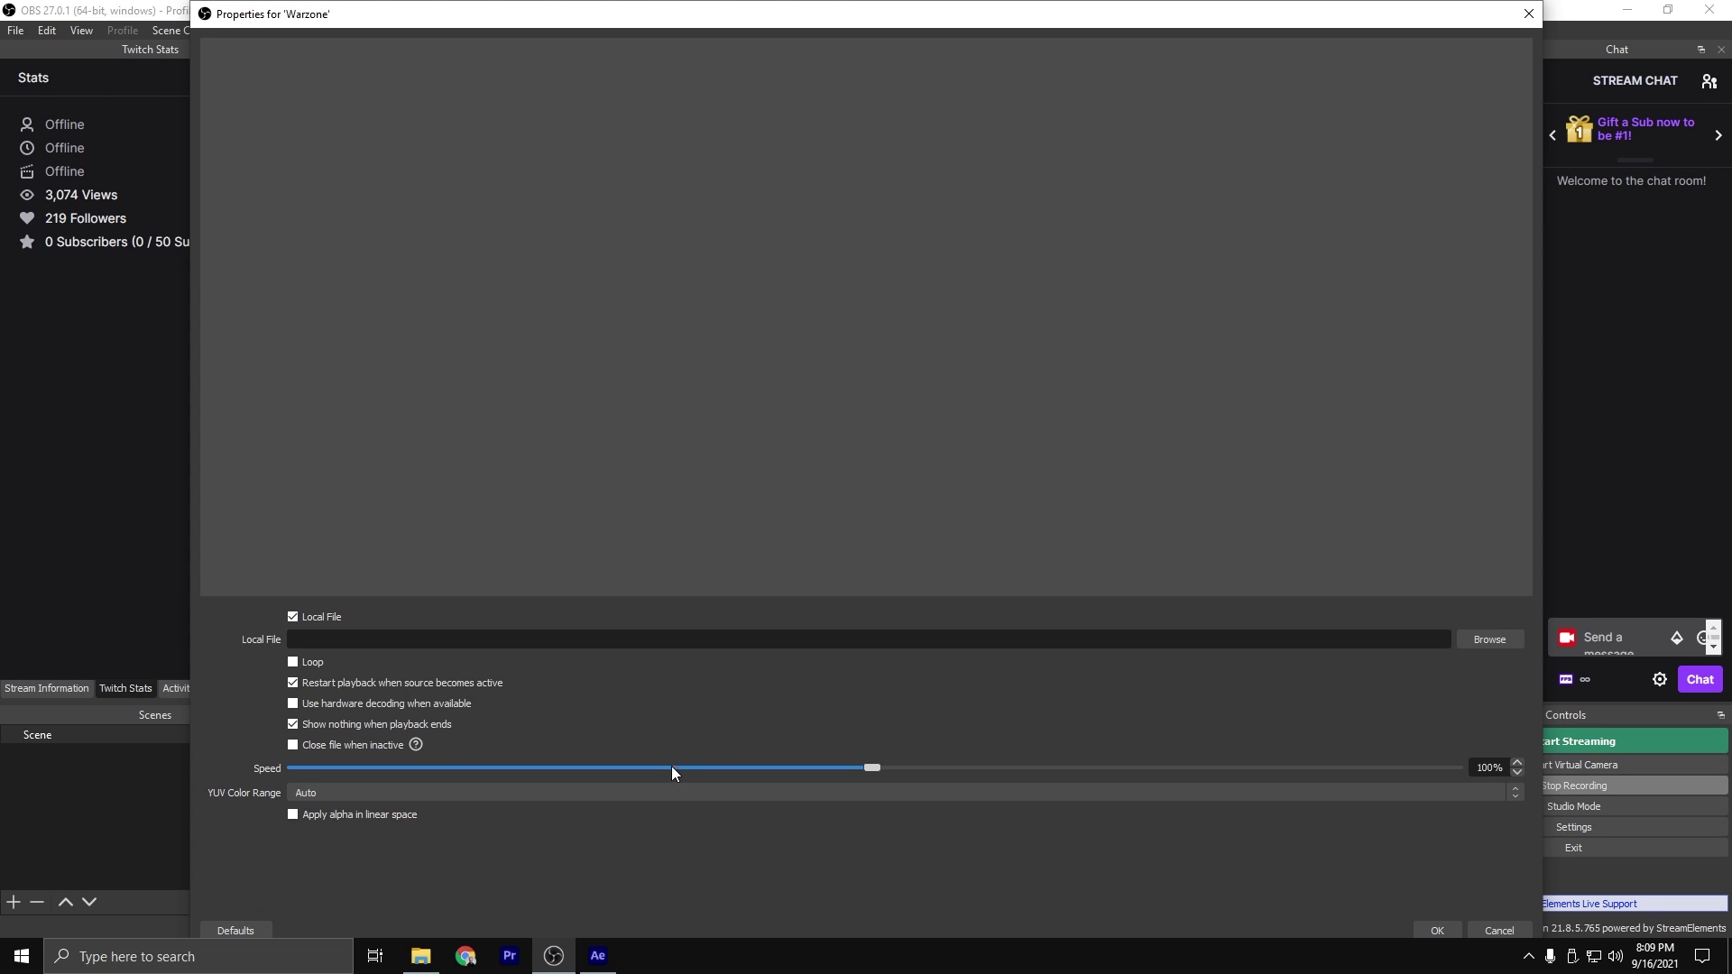
click(1490, 640)
double_click(998, 198)
click(294, 662)
click(1437, 931)
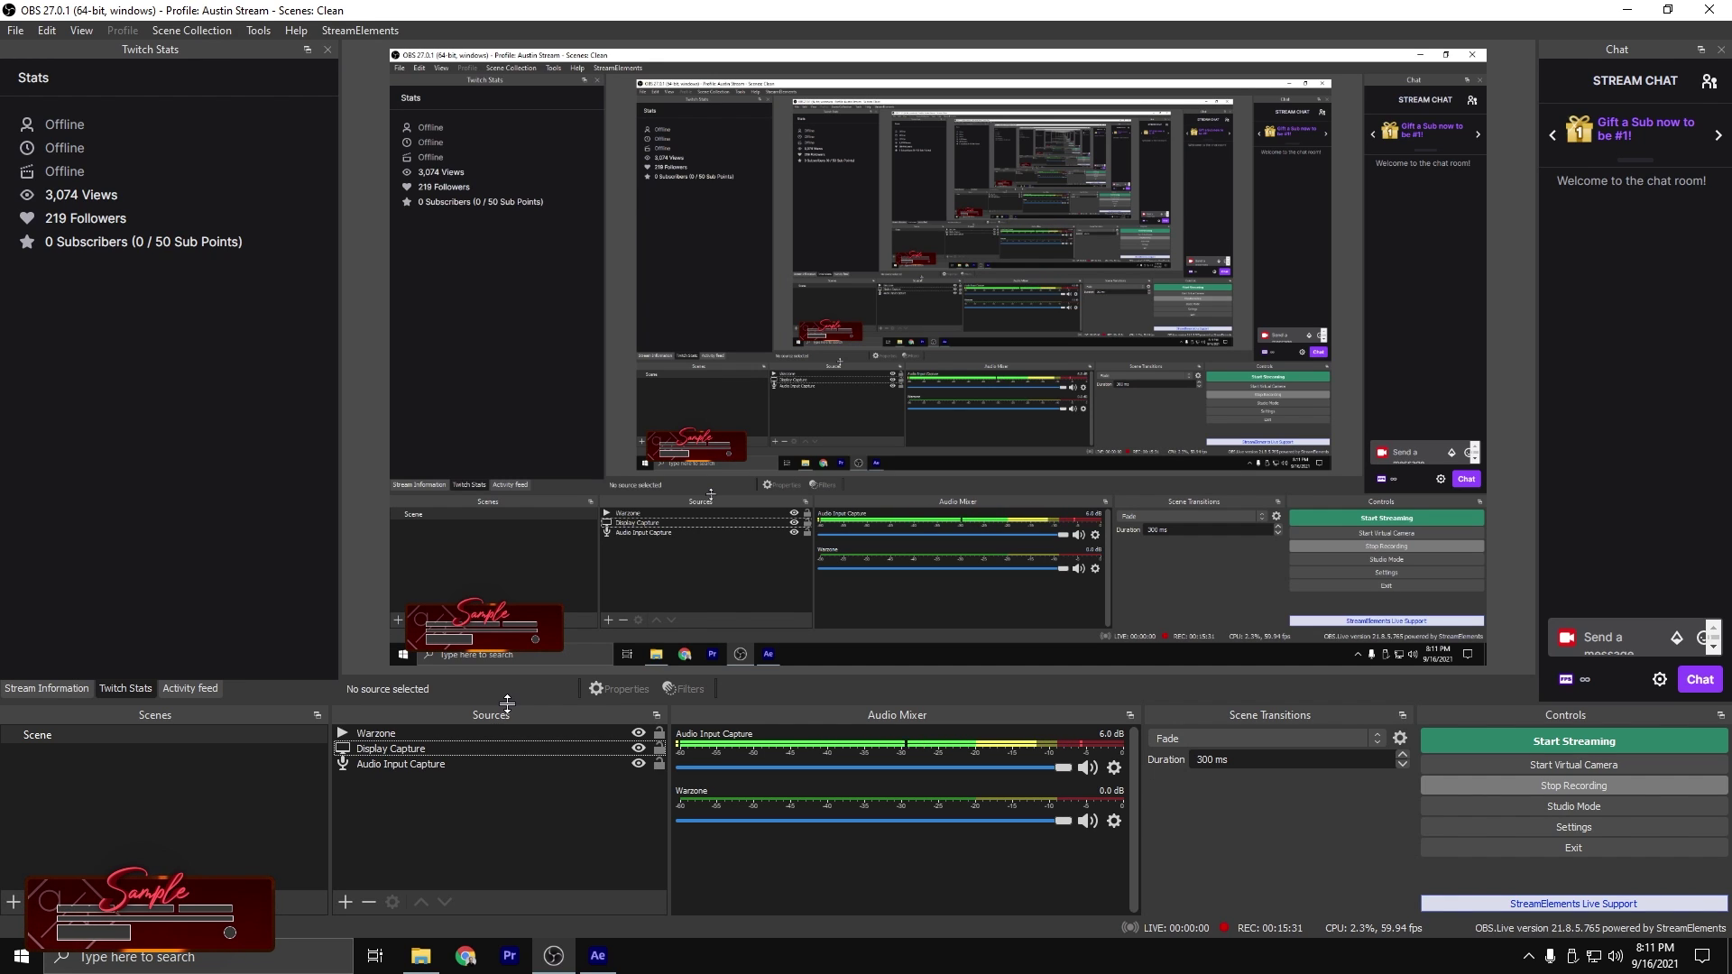
Upload RENDER ME.mov to AConvert and convert it to a 0.17 MB WebM file
key(alt+Tab)
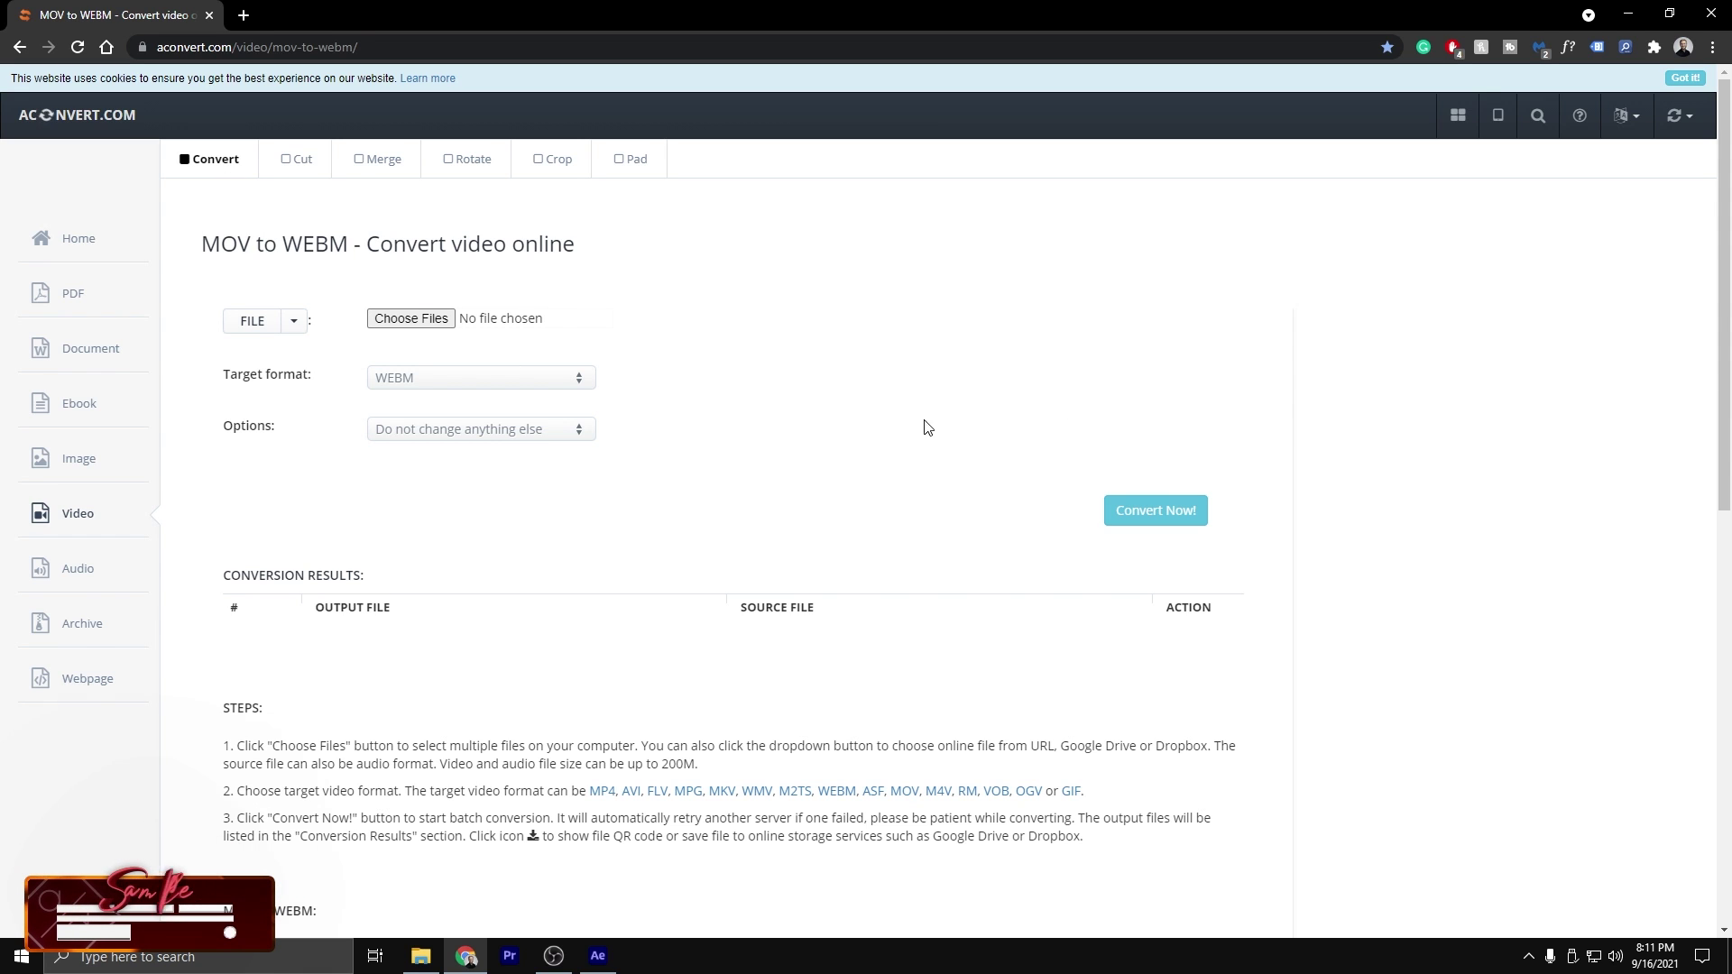
click(420, 320)
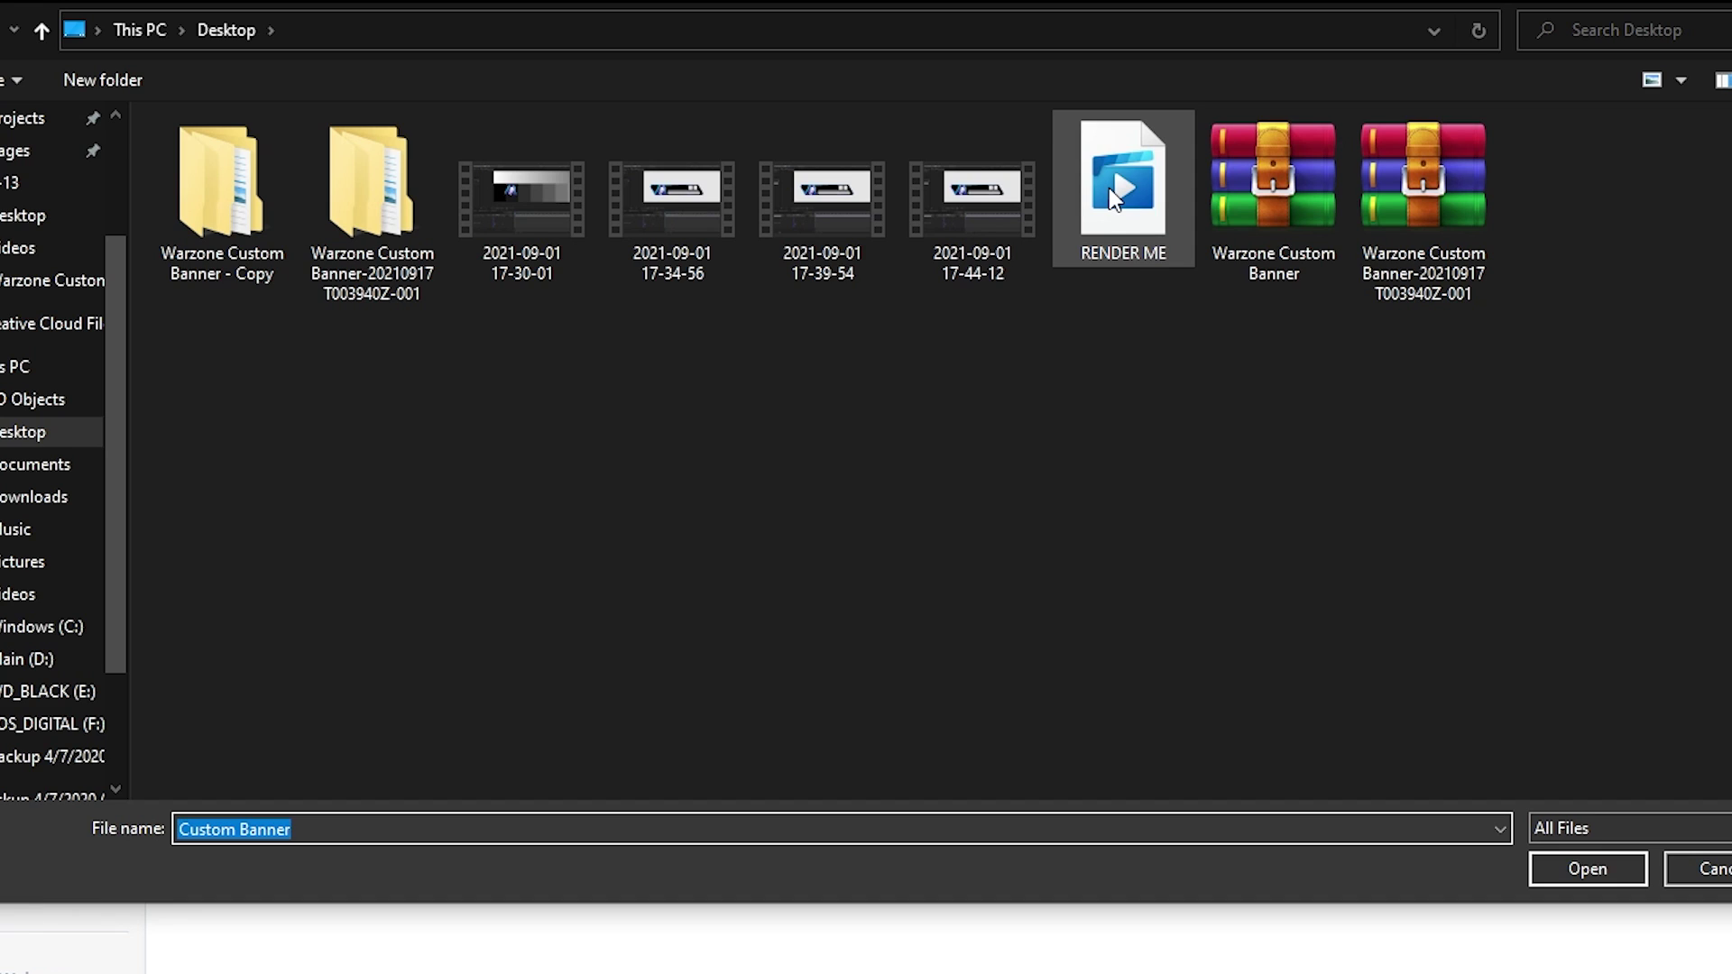
double_click(1112, 197)
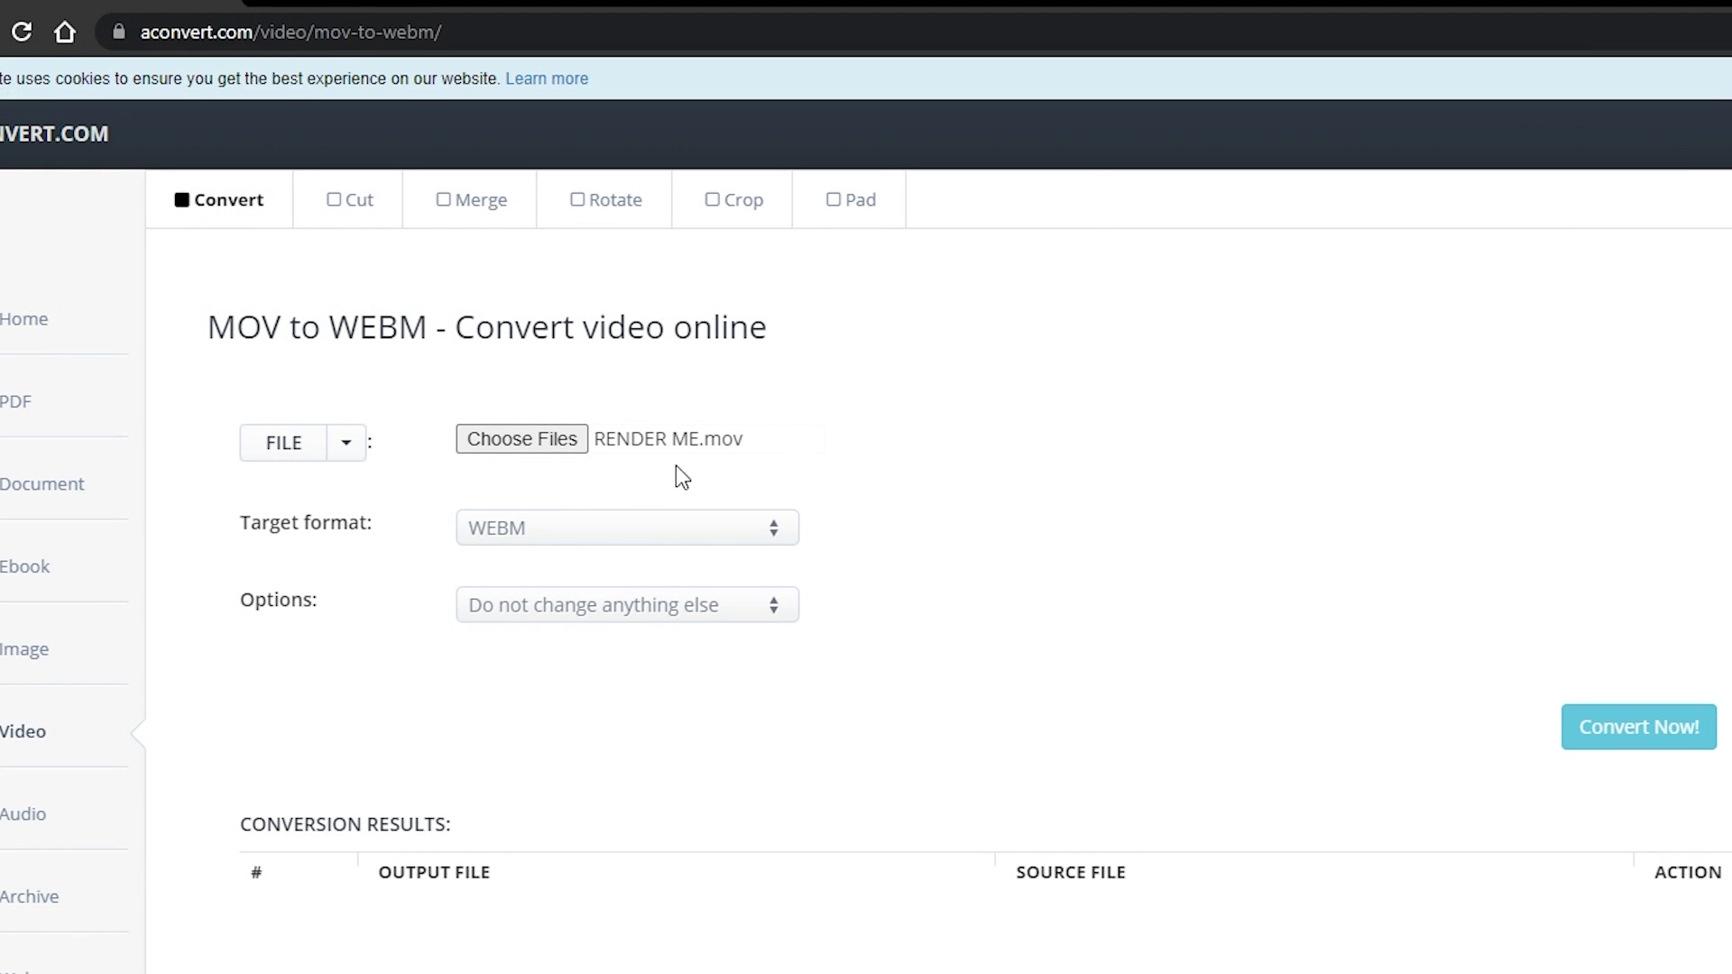
click(1663, 727)
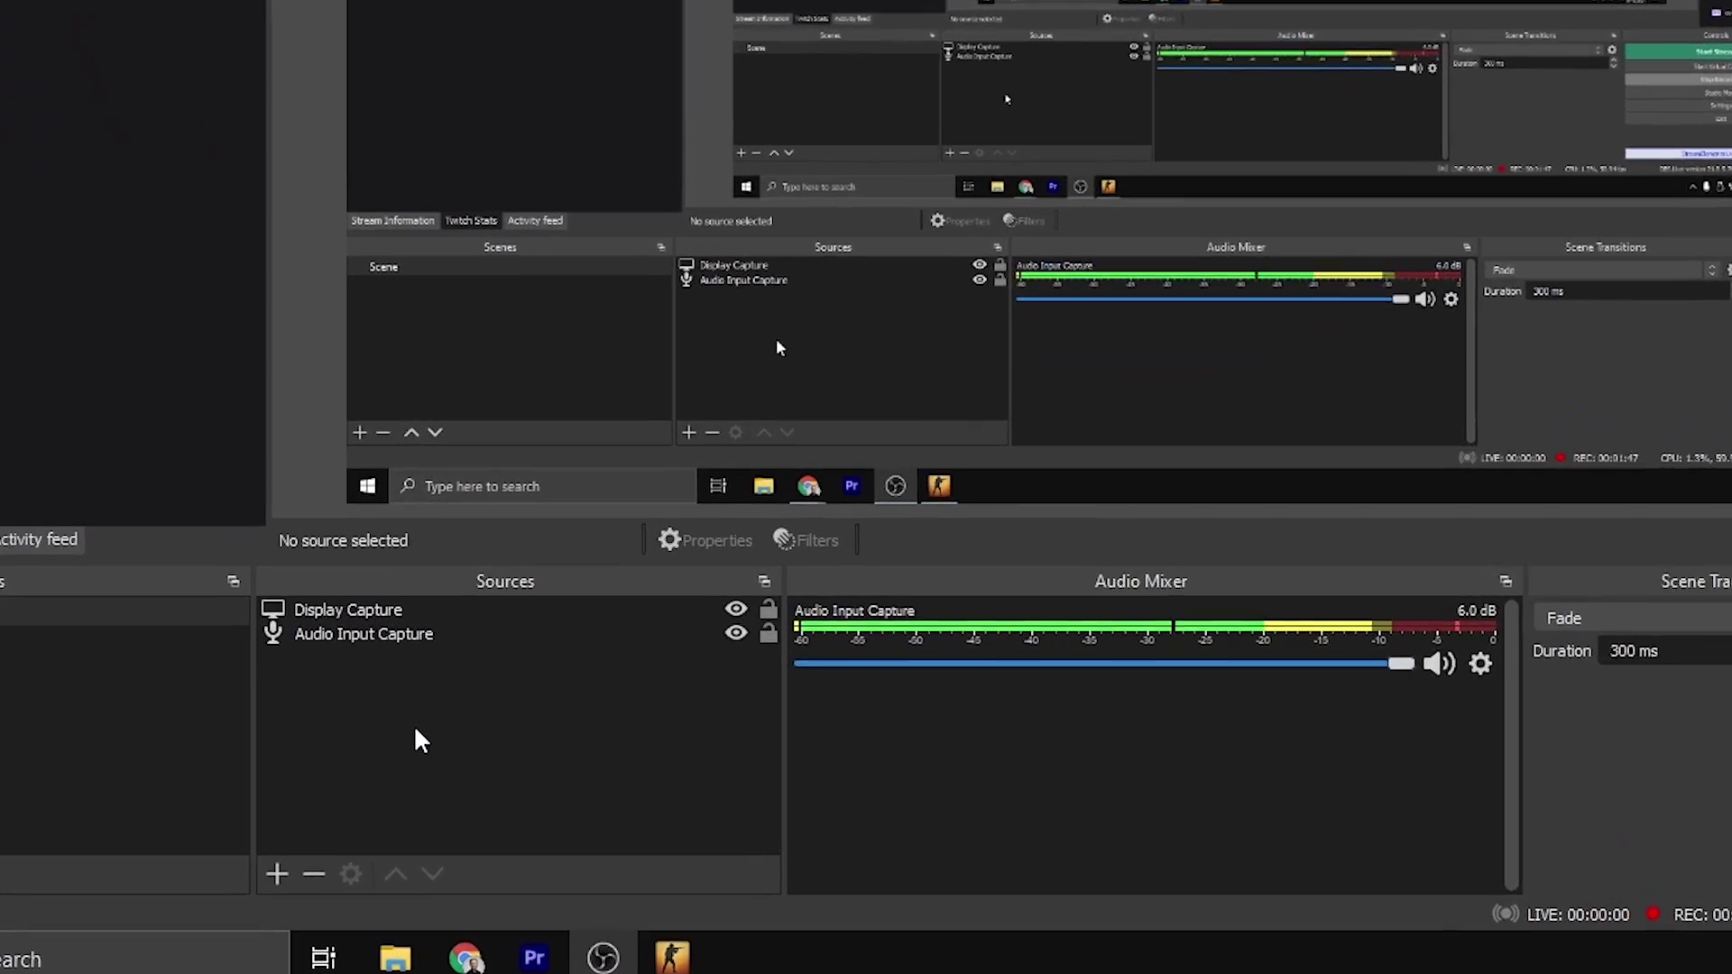
Add a Media Source with the default name to the OBS scene, set to loop the WebM banner
right_click(433, 810)
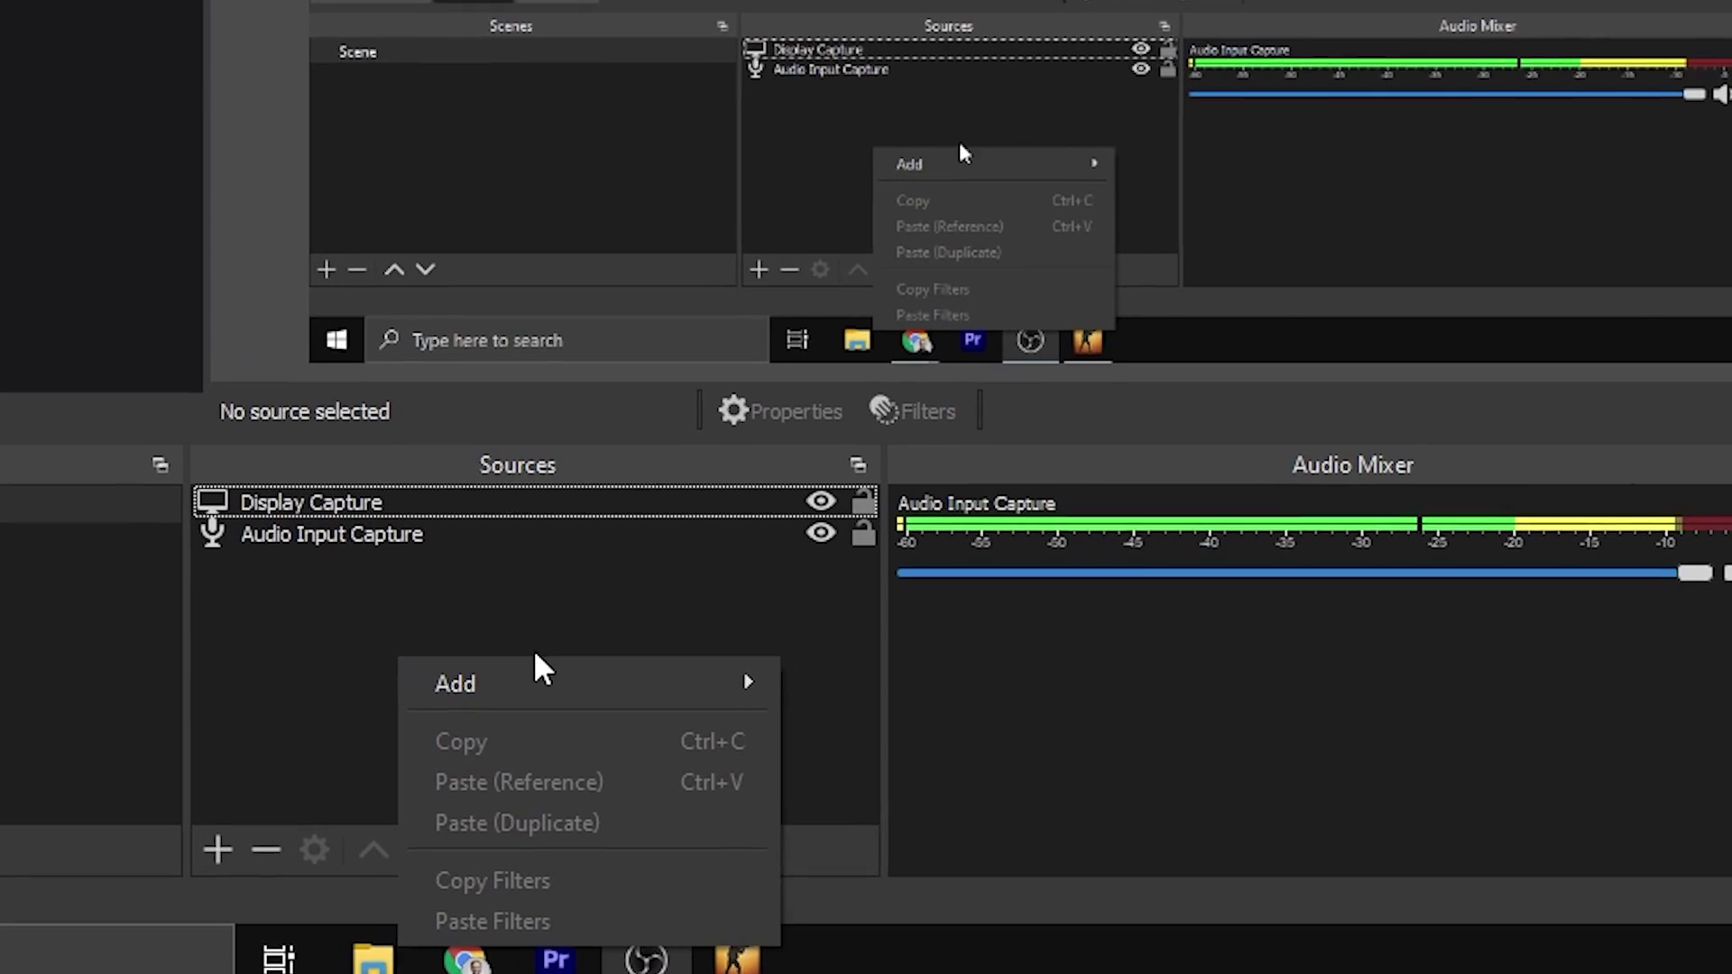
mouse_move(553, 684)
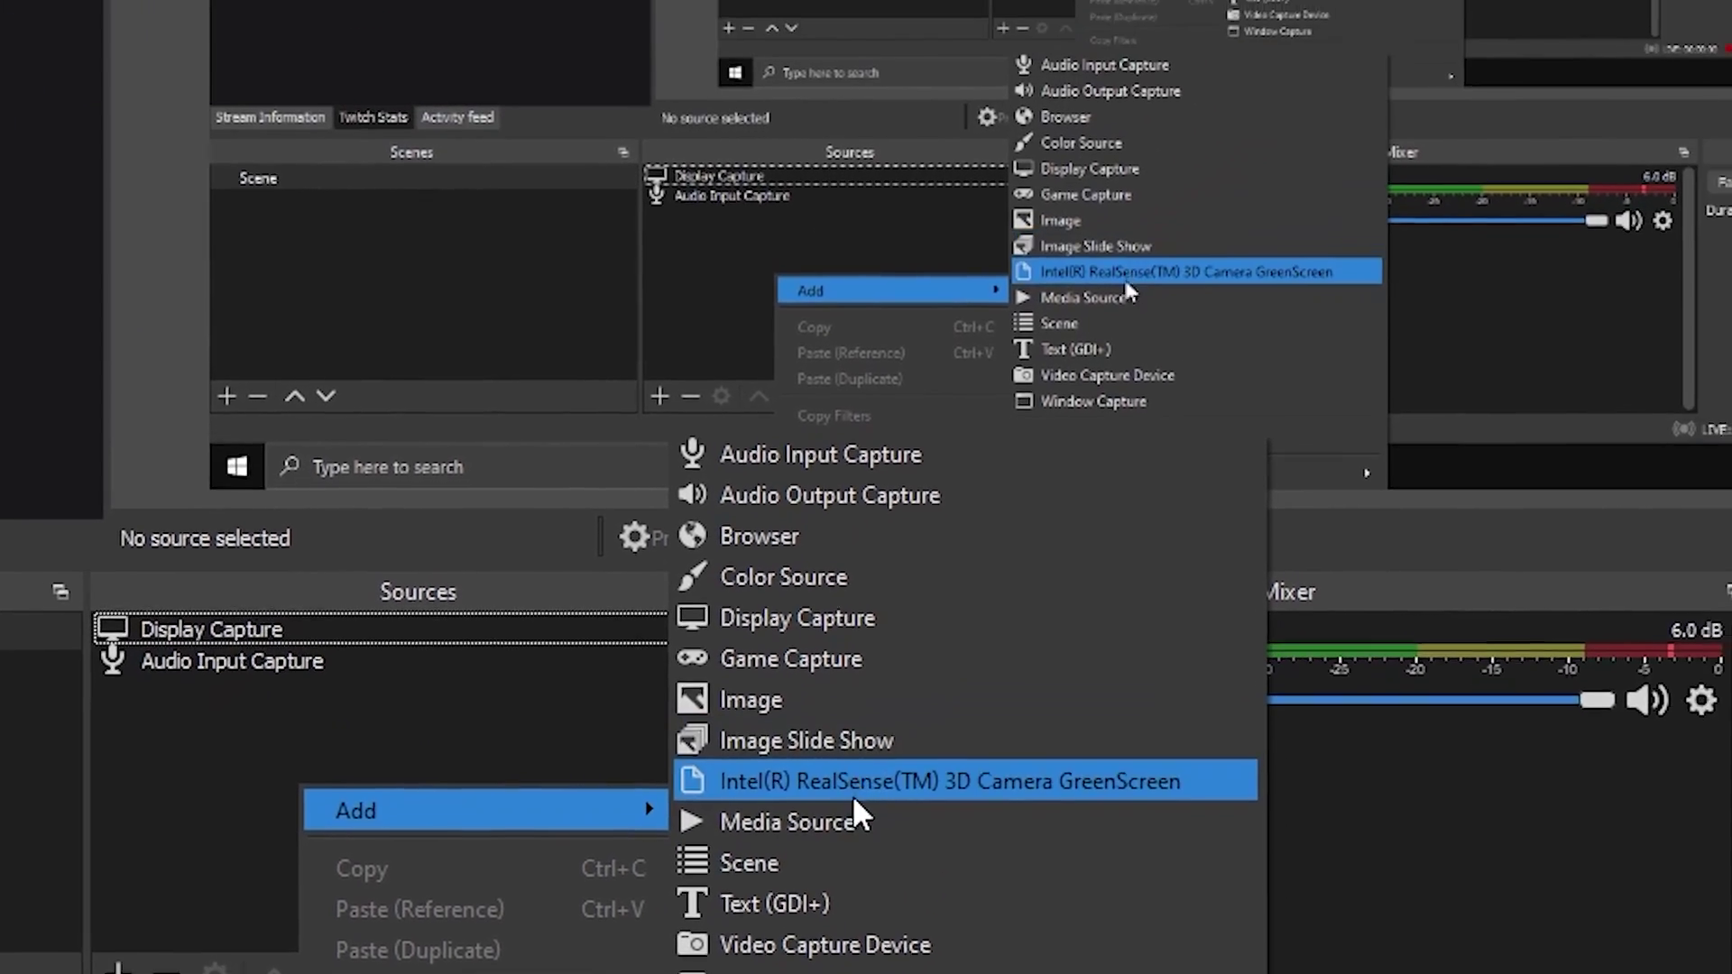
click(855, 820)
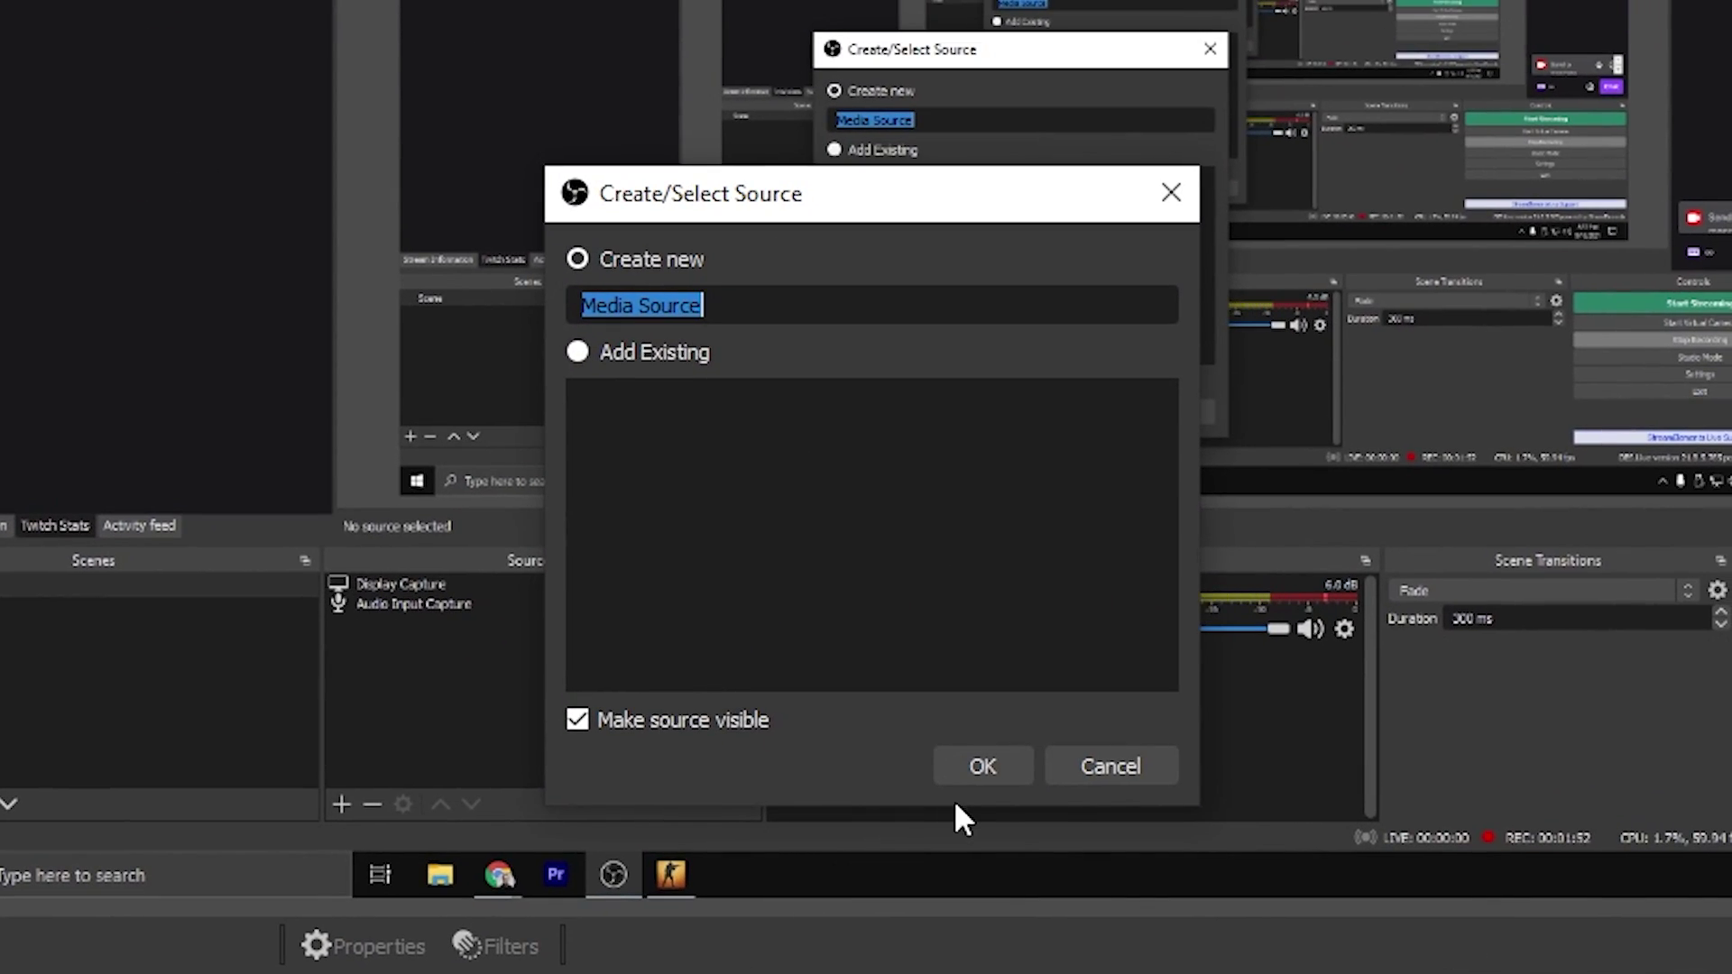
click(965, 776)
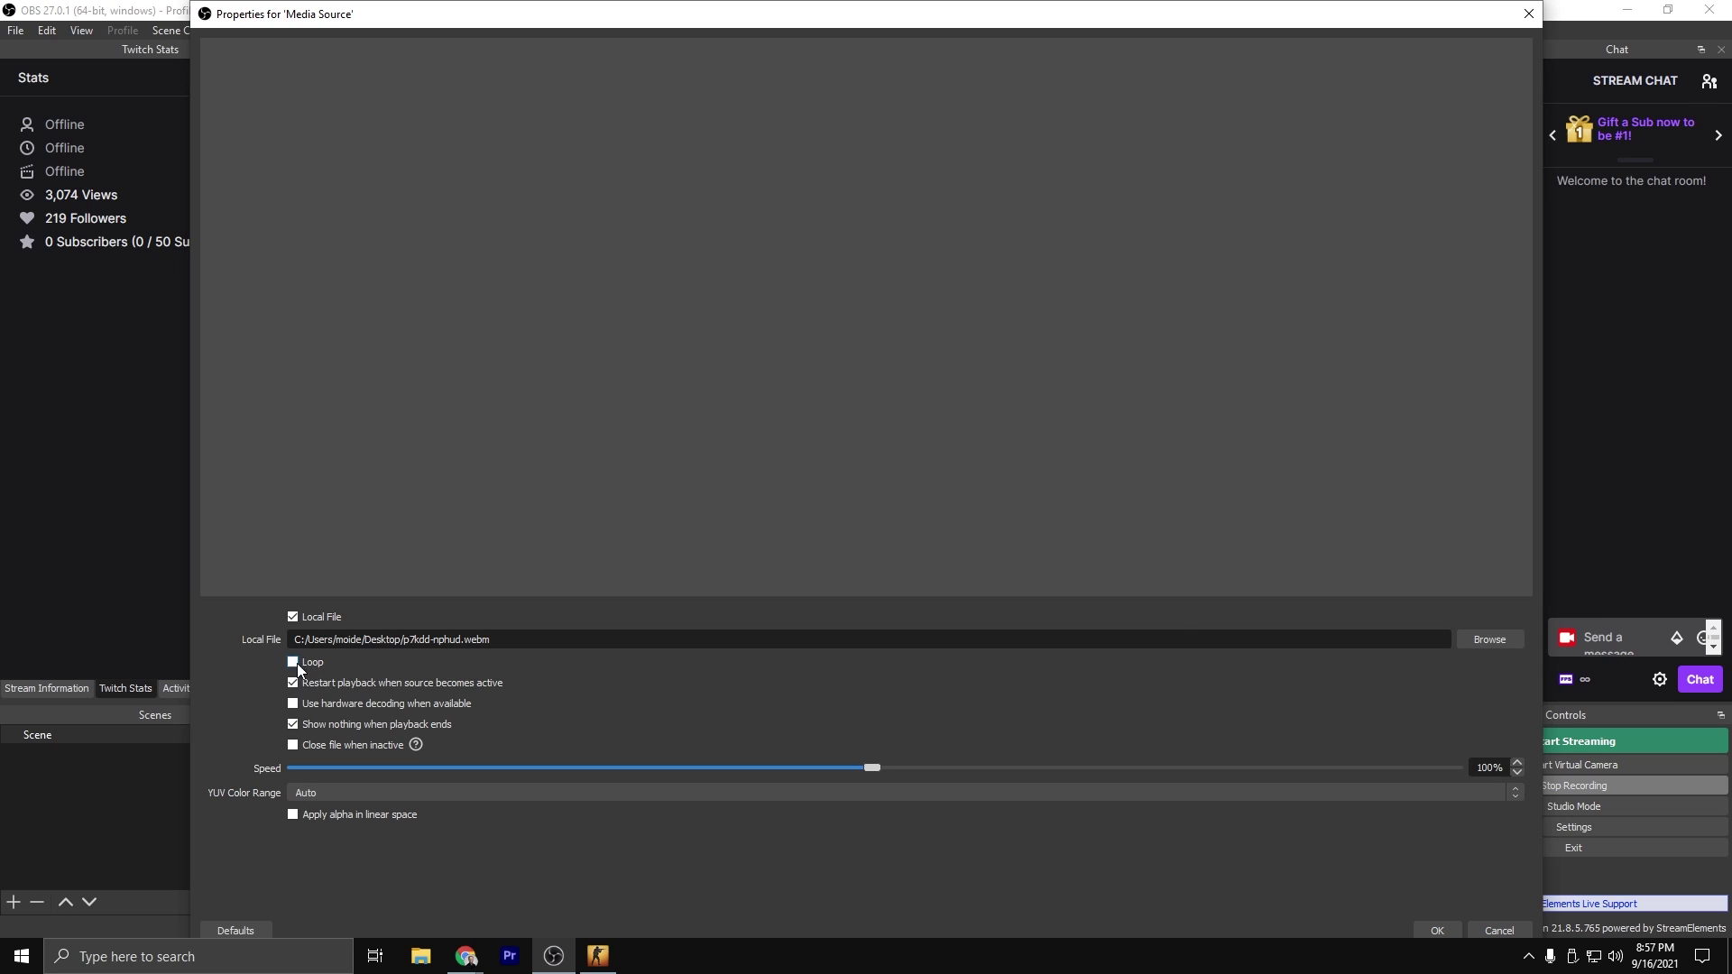
click(293, 663)
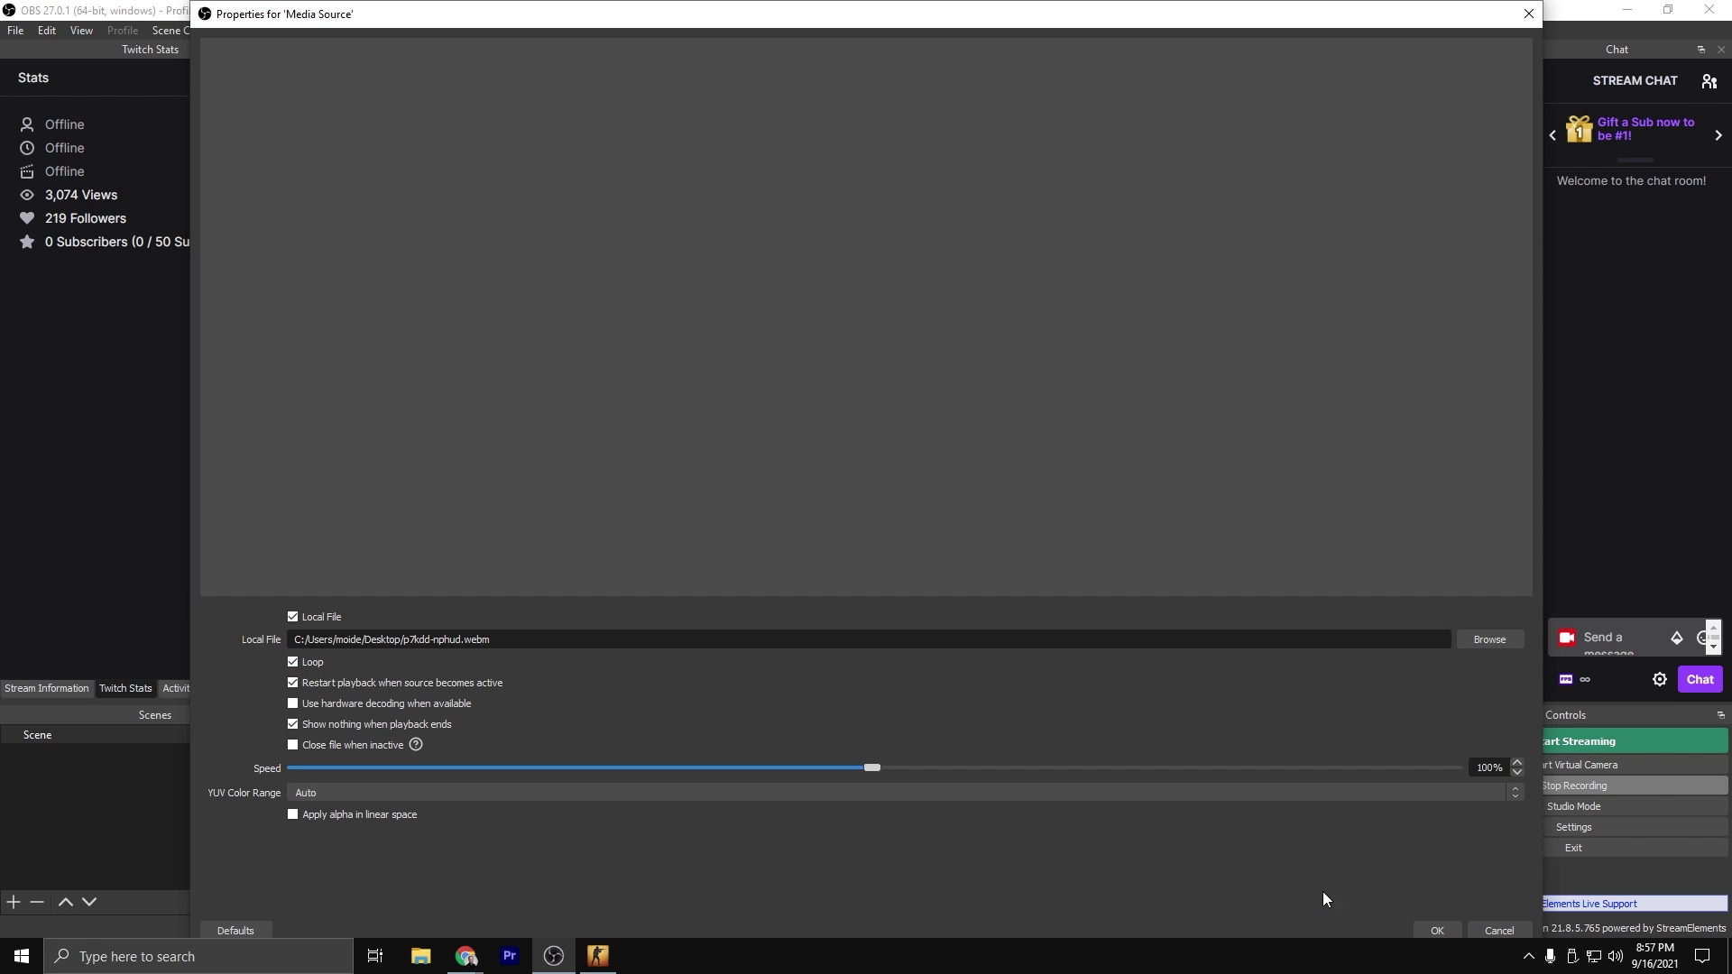
click(1437, 932)
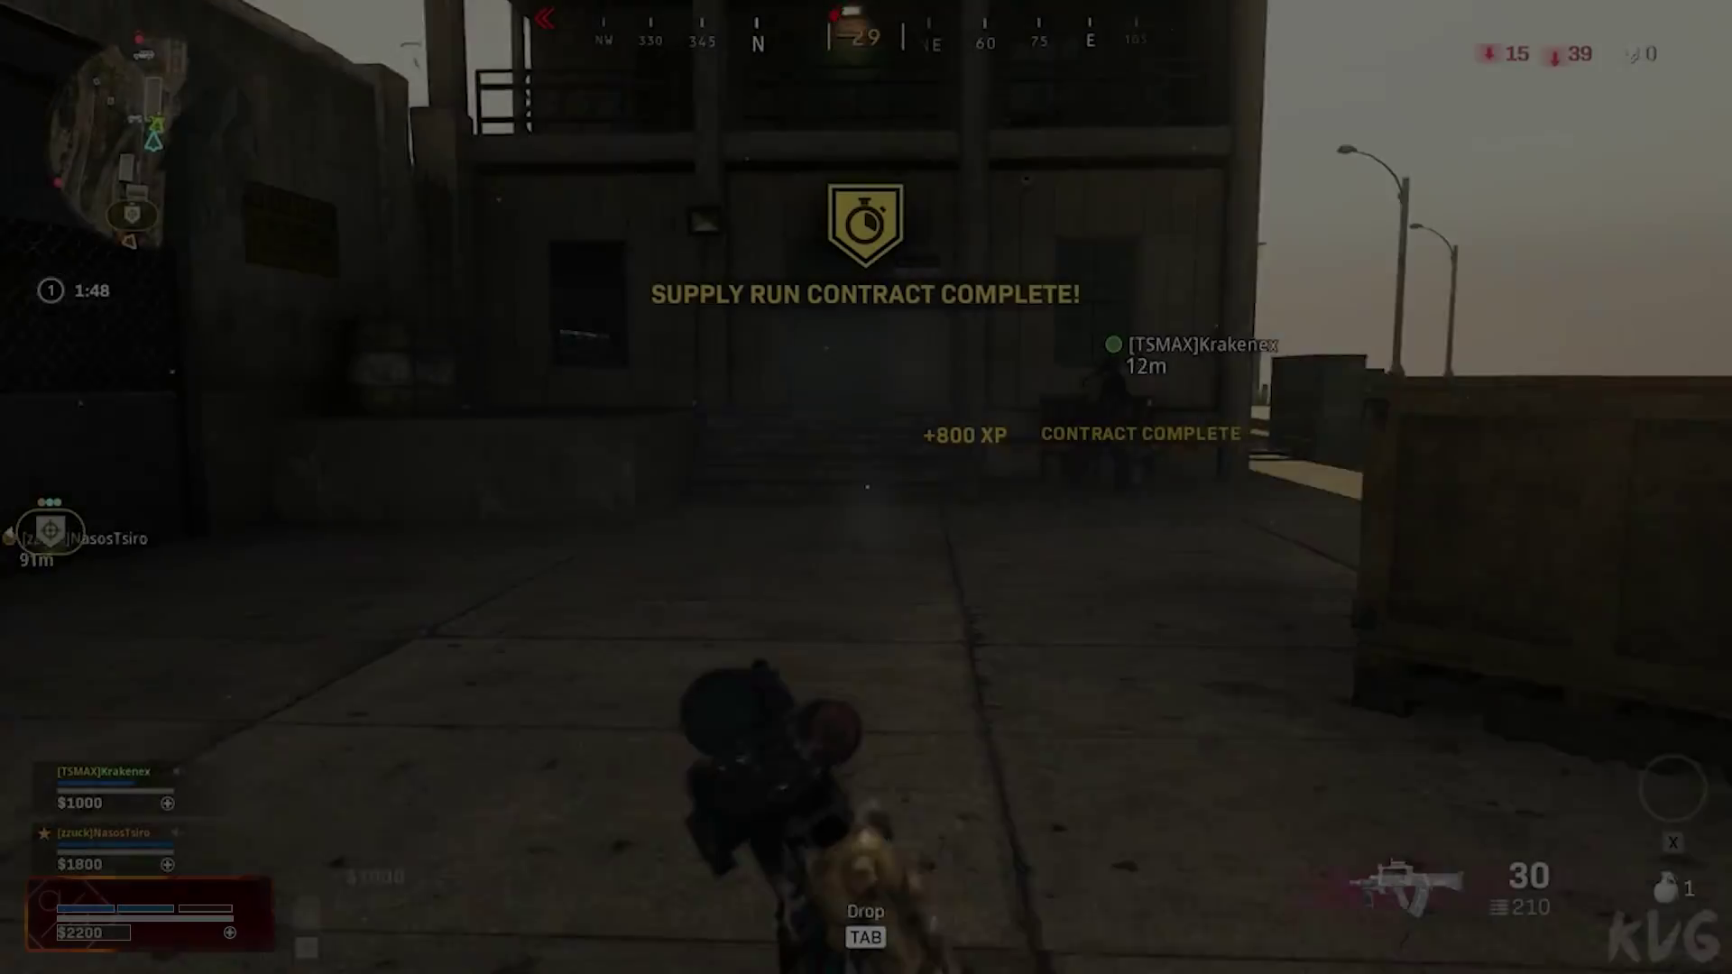
key(w)
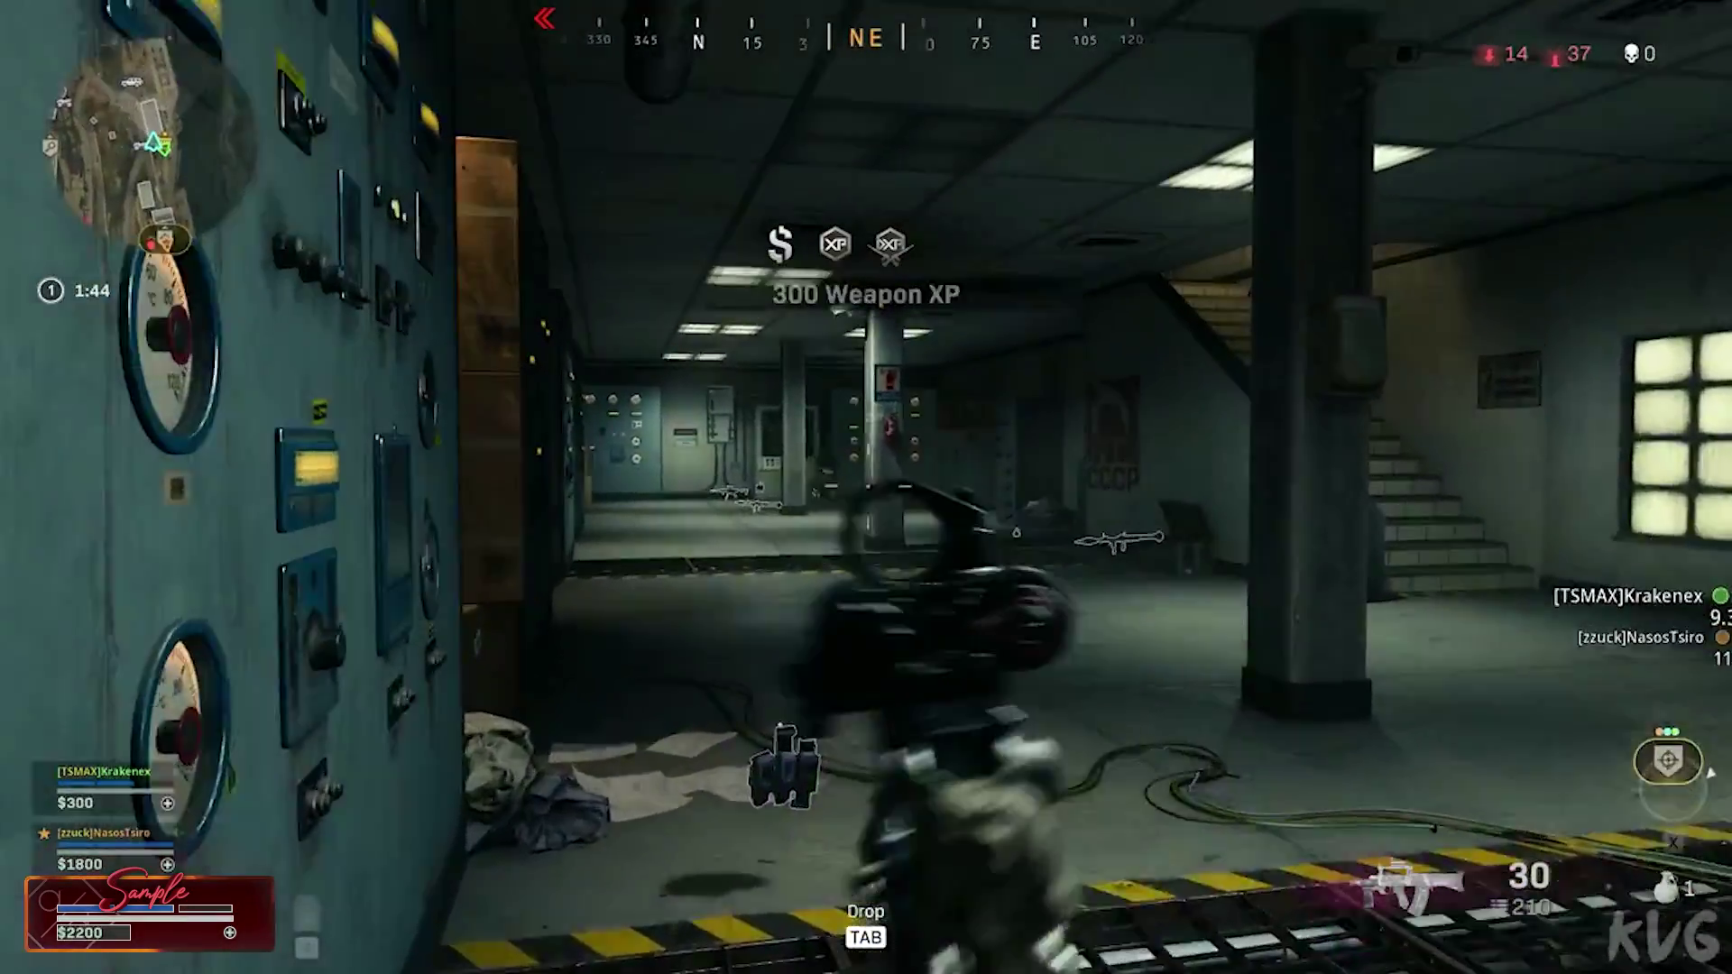
right_click(866, 487)
click(866, 488)
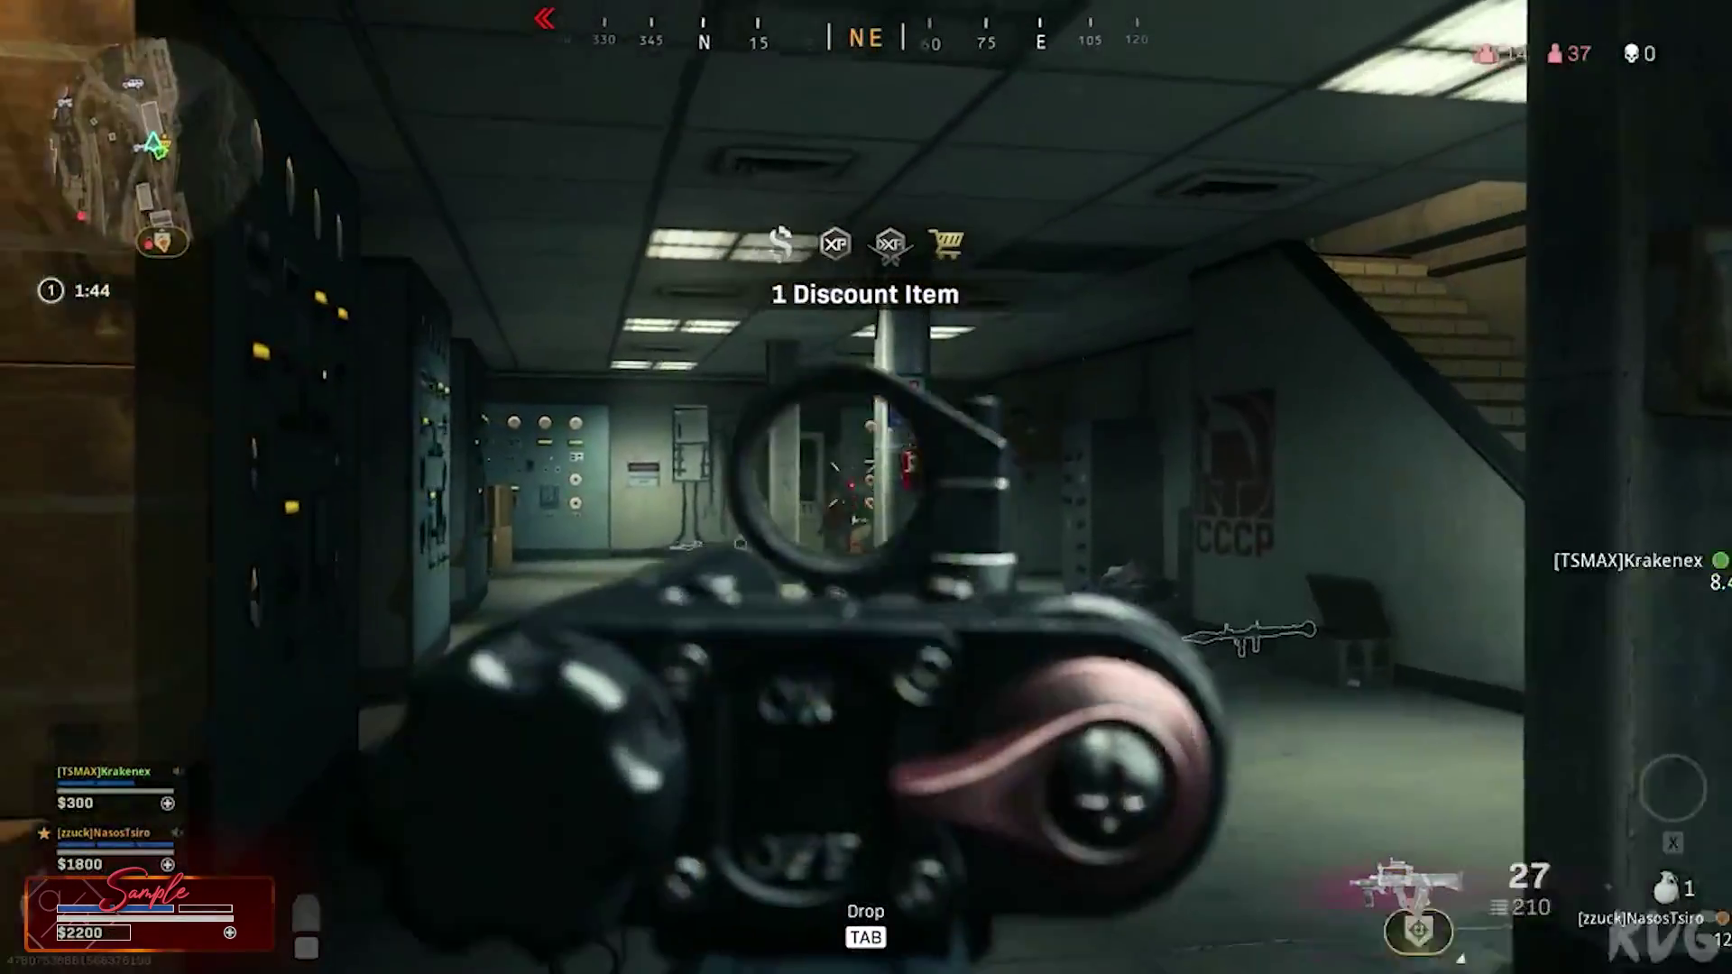
key(w)
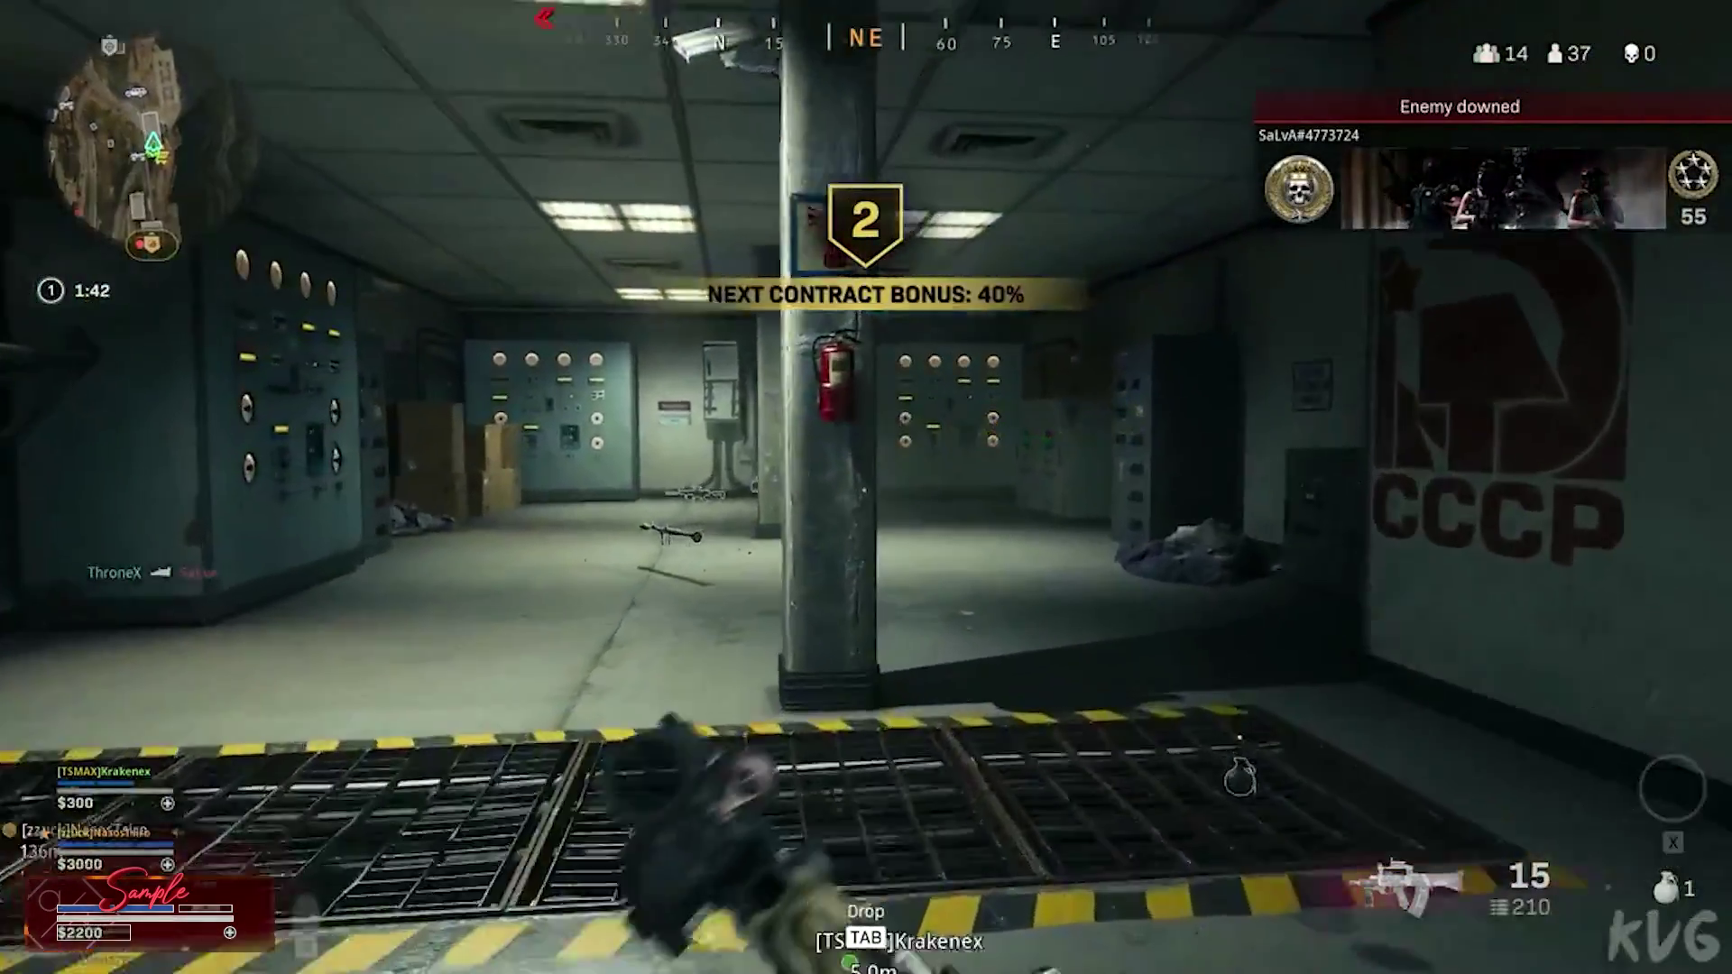
right_click(867, 487)
click(866, 487)
click(867, 487)
key(w)
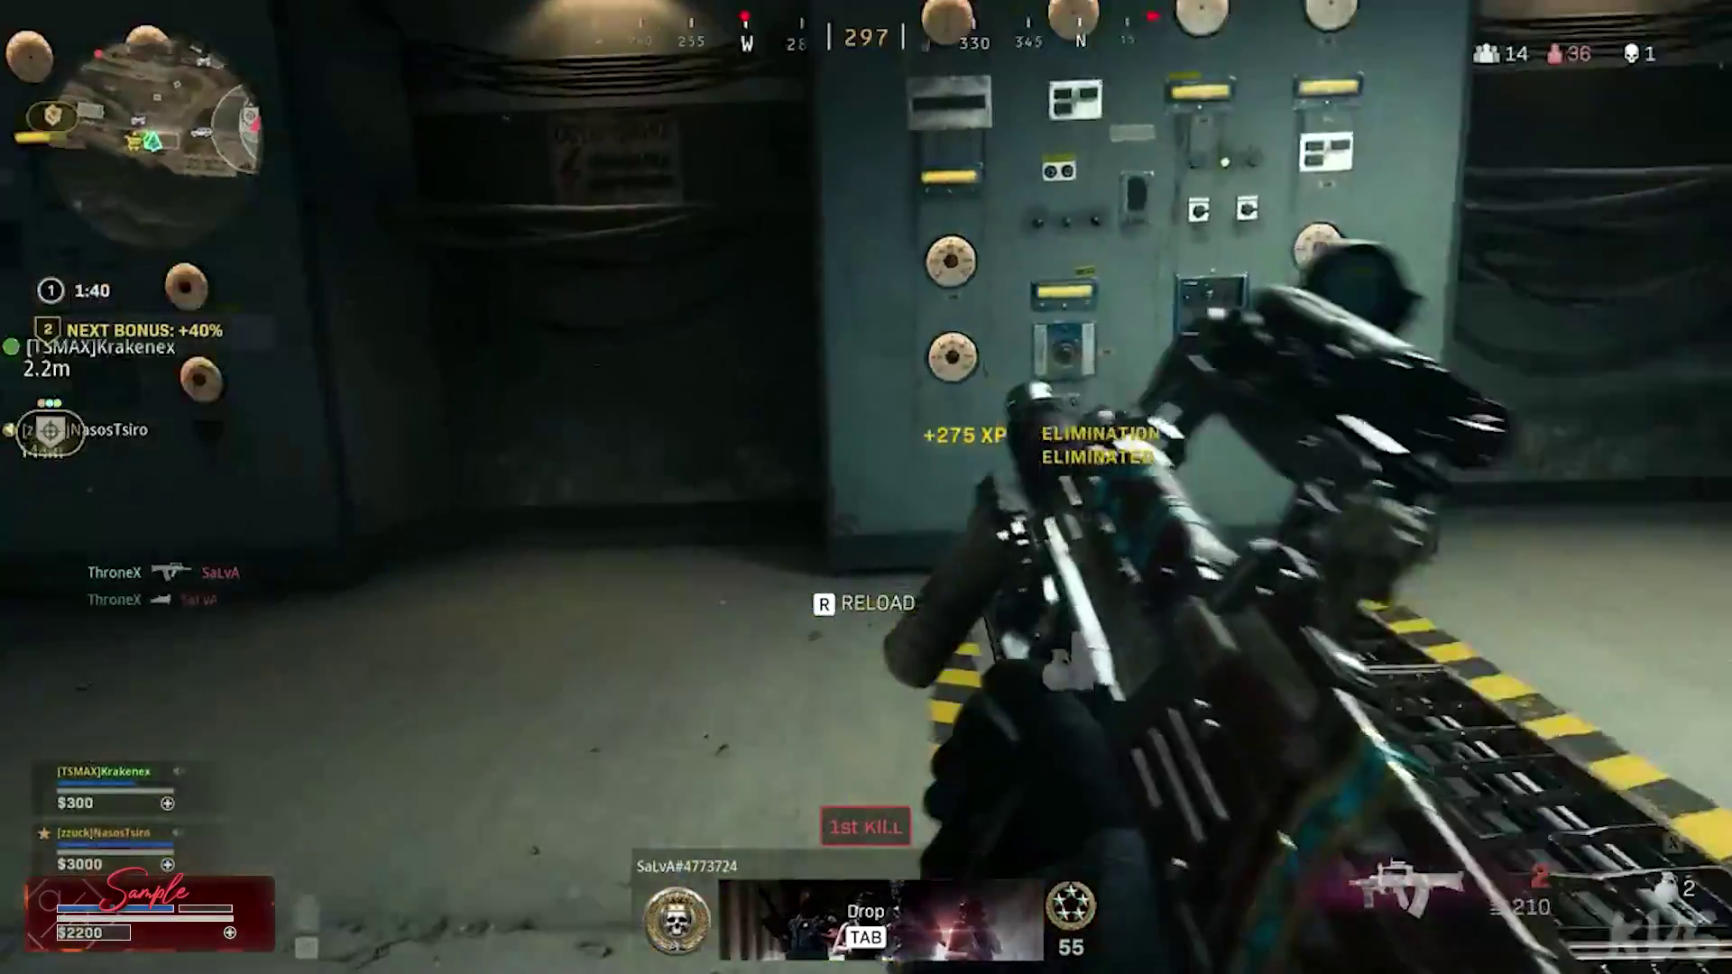